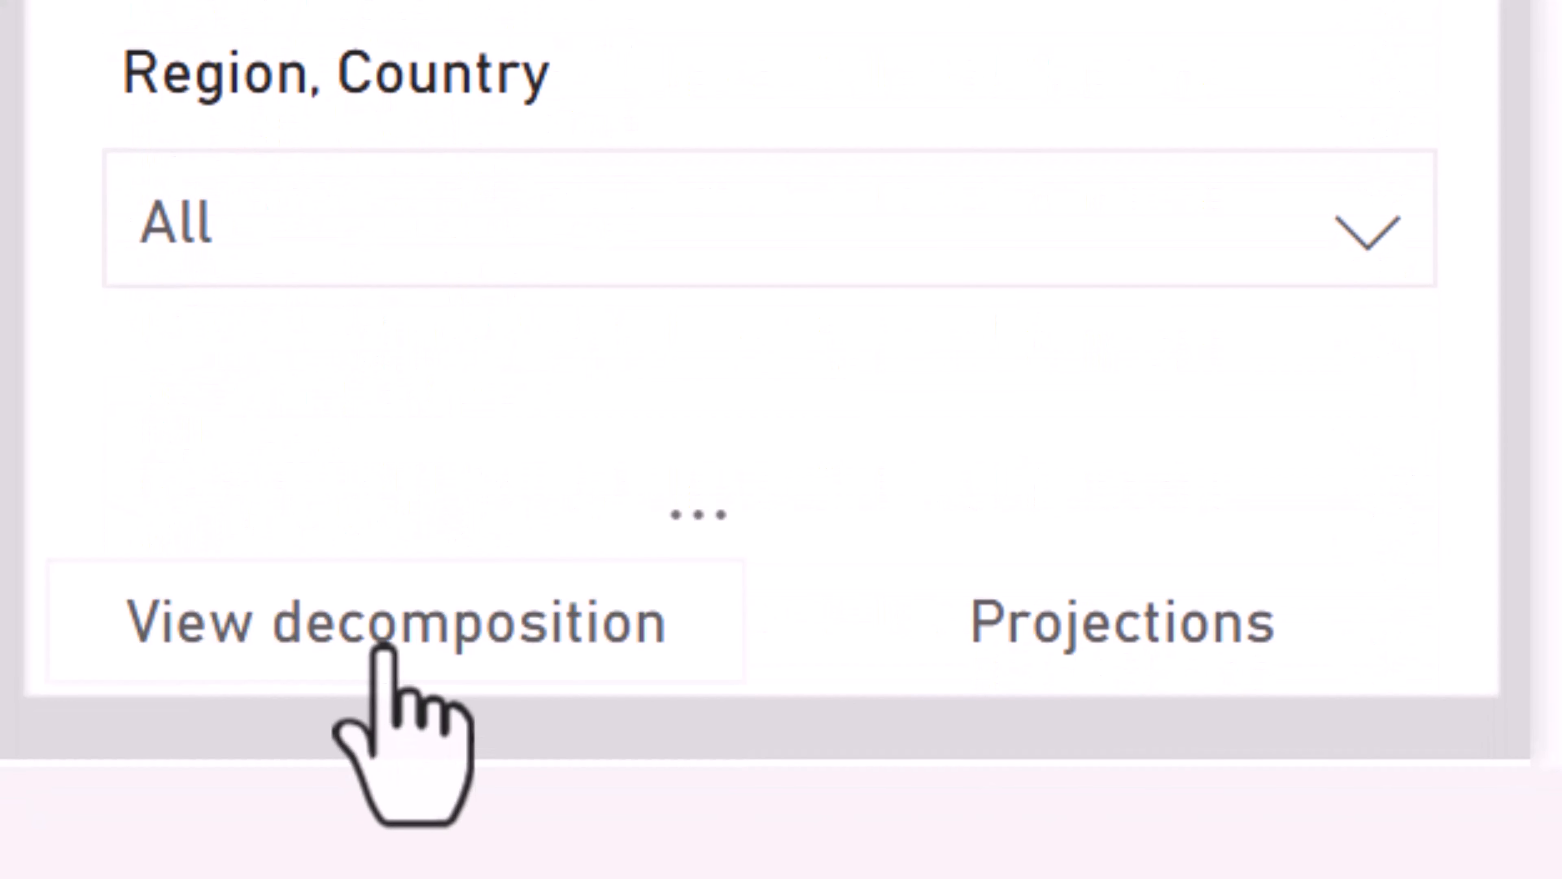
Open the decomposition view of the income statement report
click(383, 649)
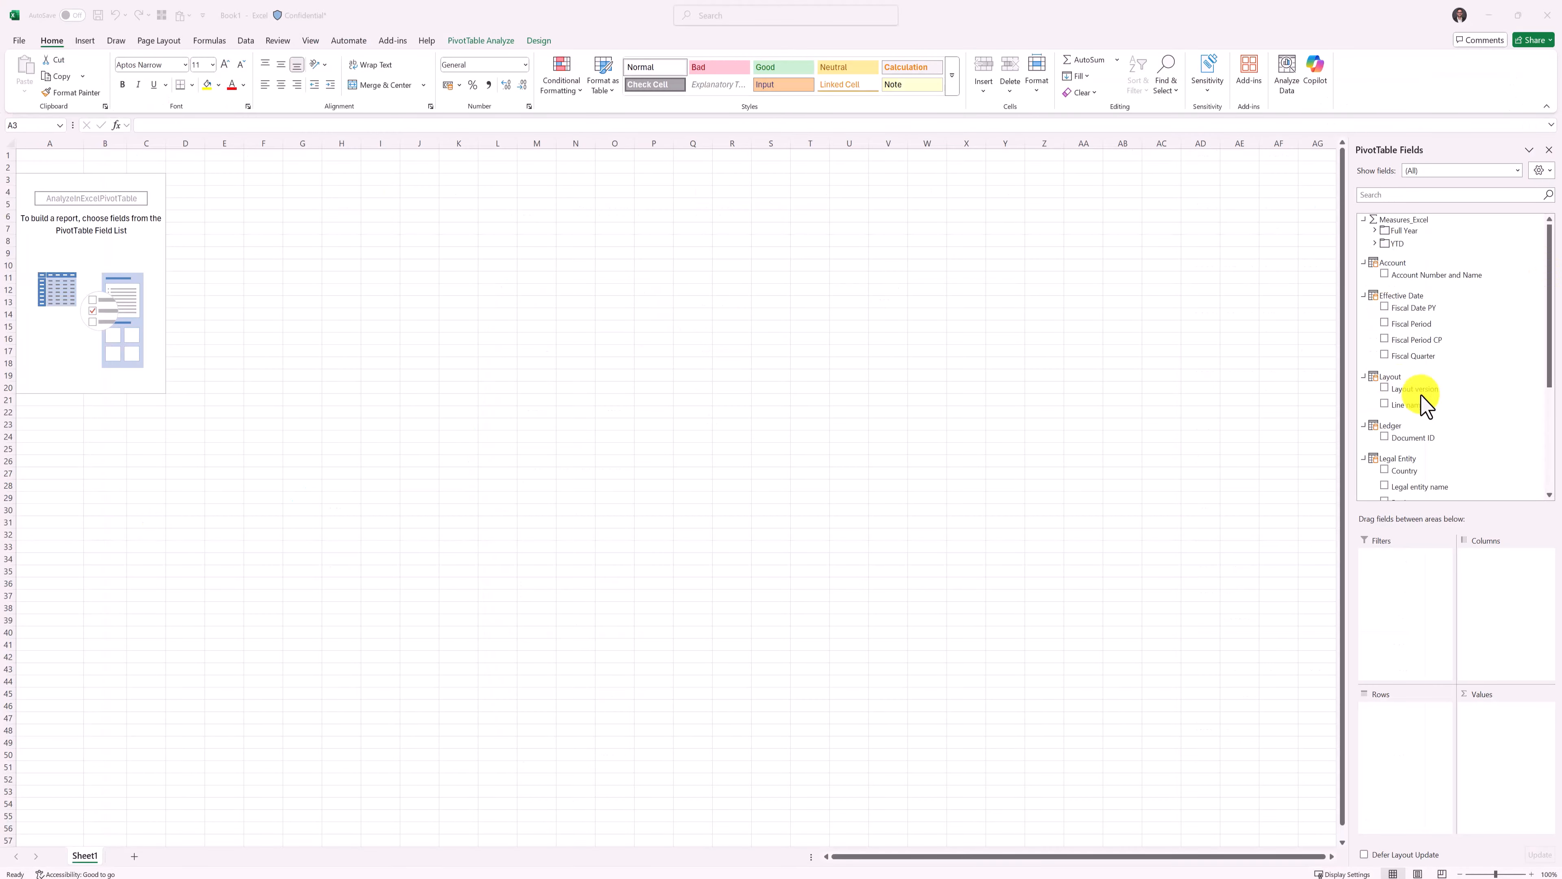
Switch to Excel, add Line name to the PivotTable rows and apply a Layout version filter
drag(1423, 397, 1408, 705)
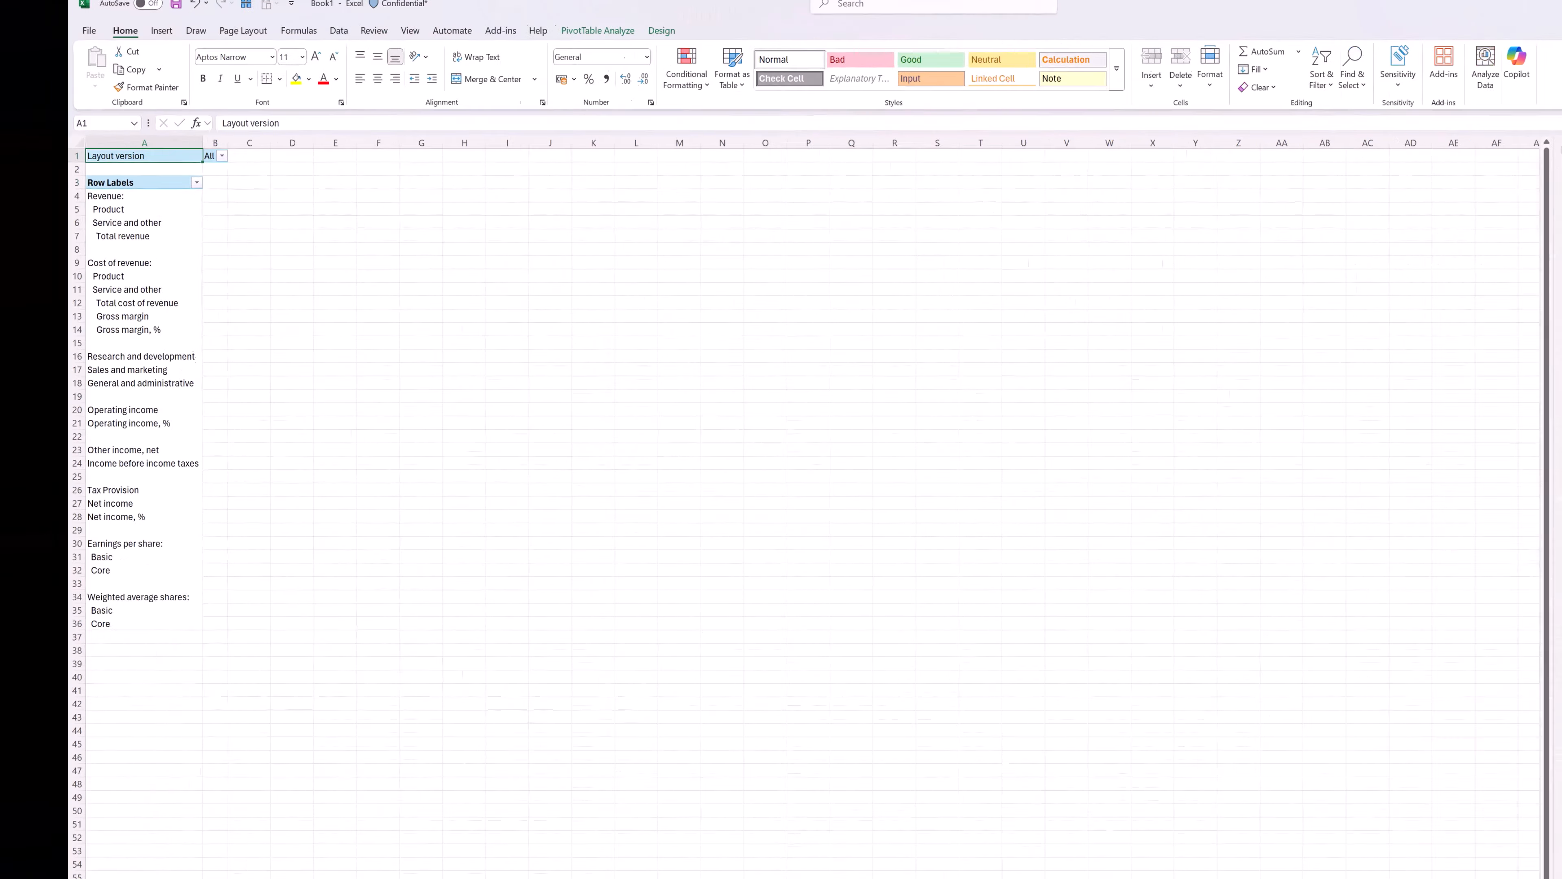
click(799, 159)
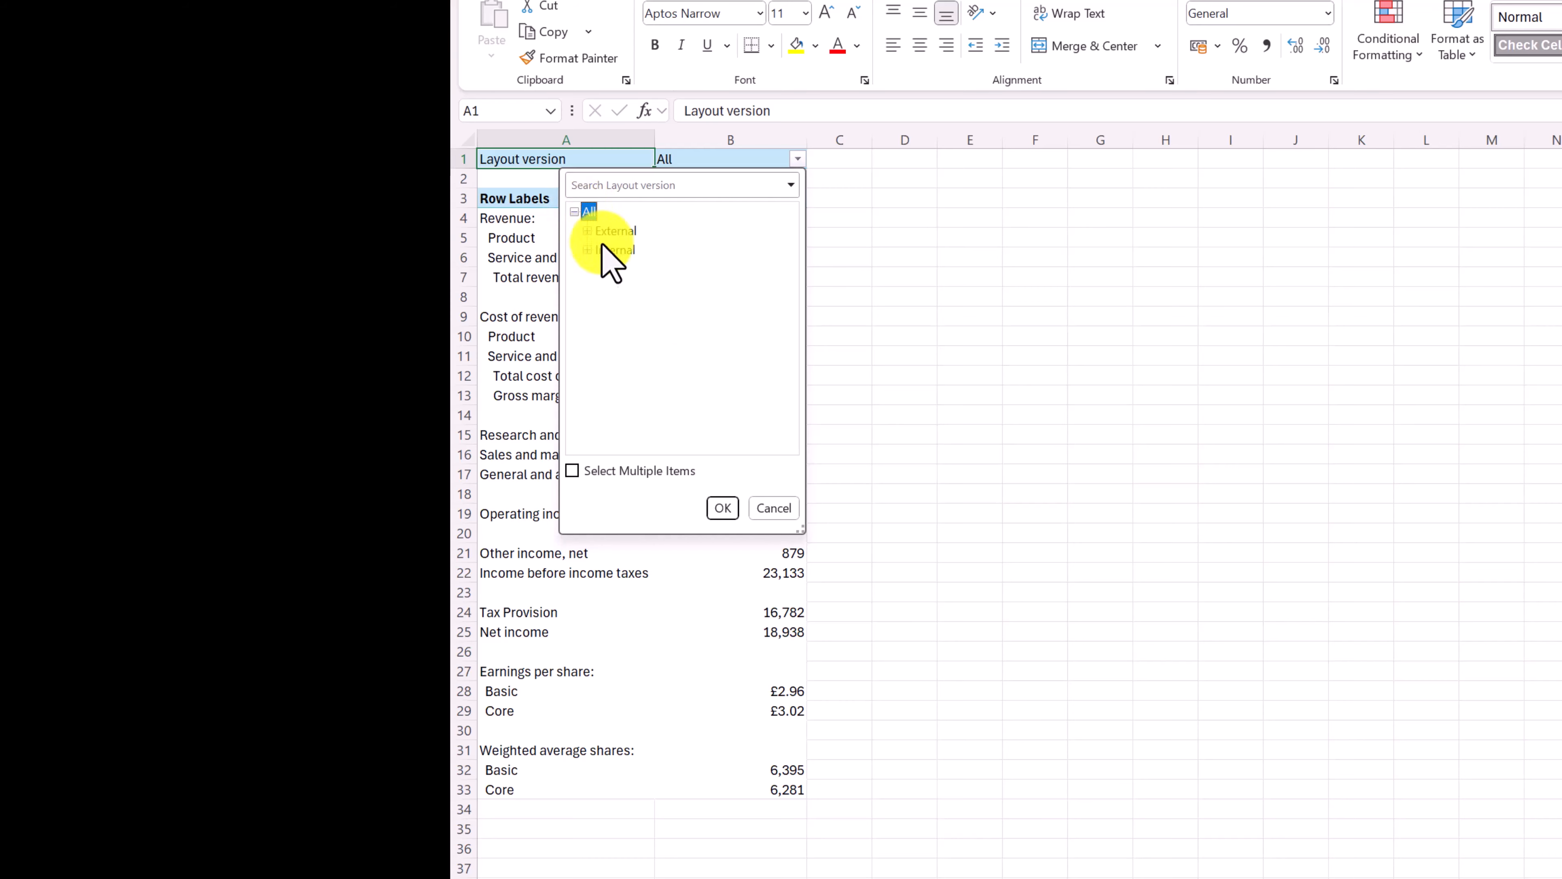
click(724, 510)
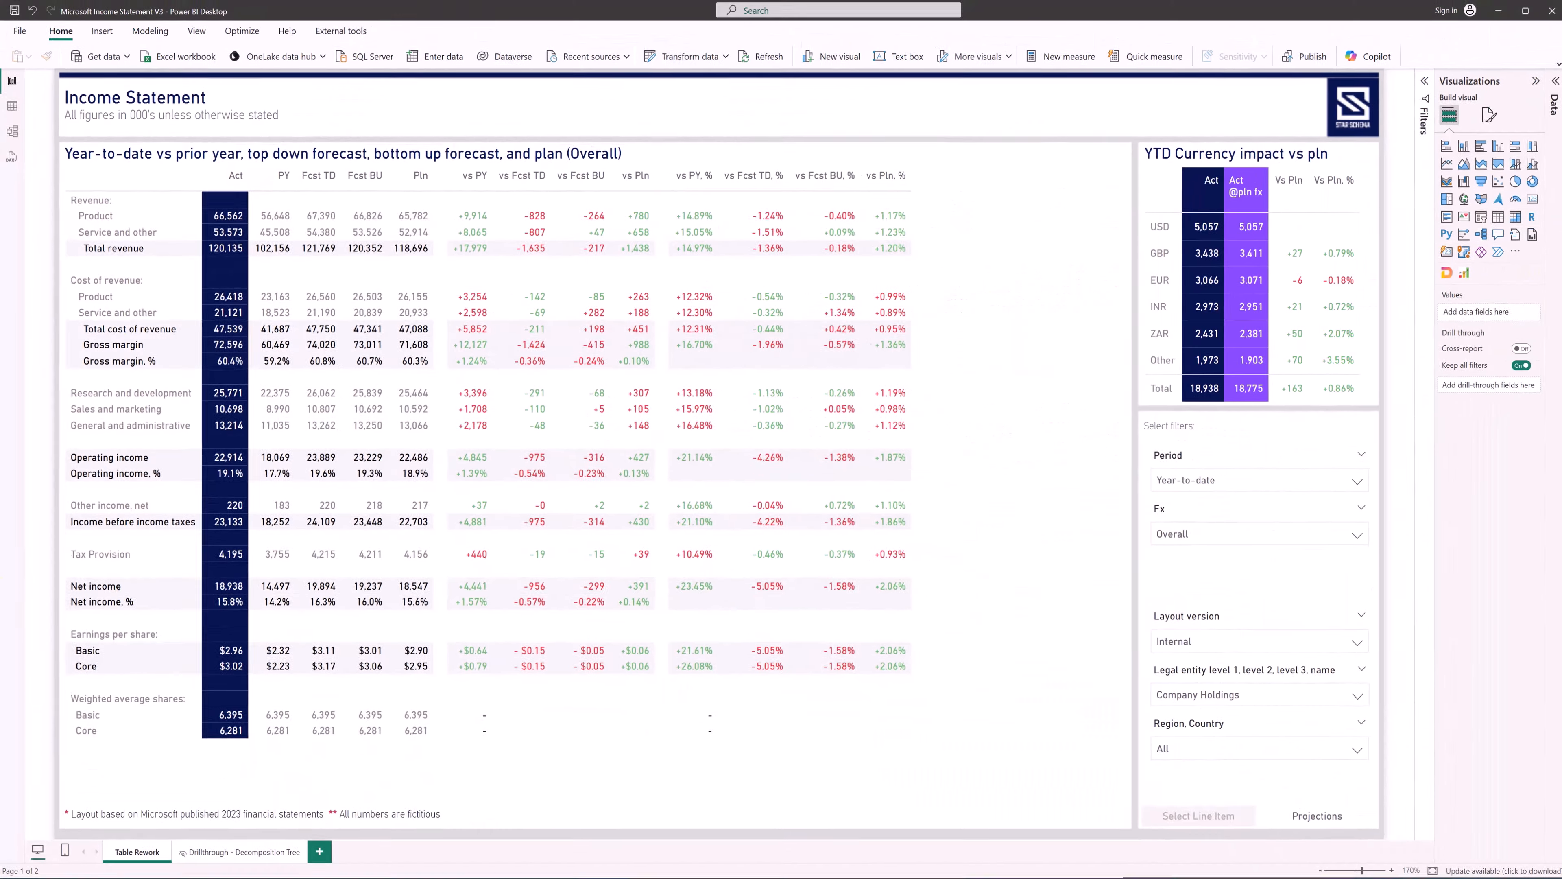
Switch to Power BI Desktop and drill through from the Net income line to its decomposition view
click(101, 781)
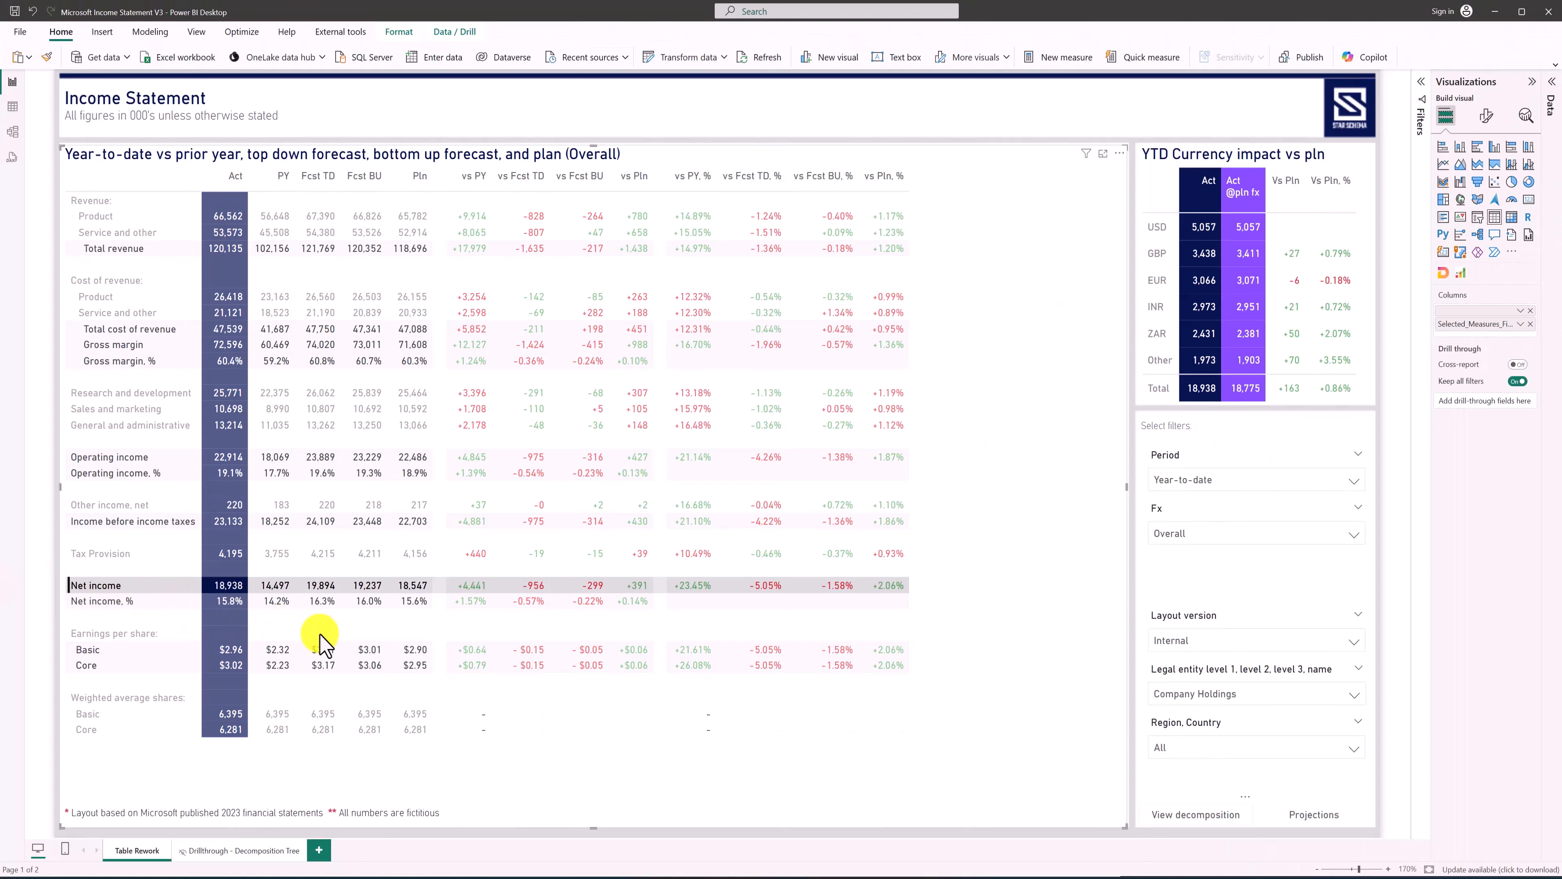
ctrl+click(1175, 819)
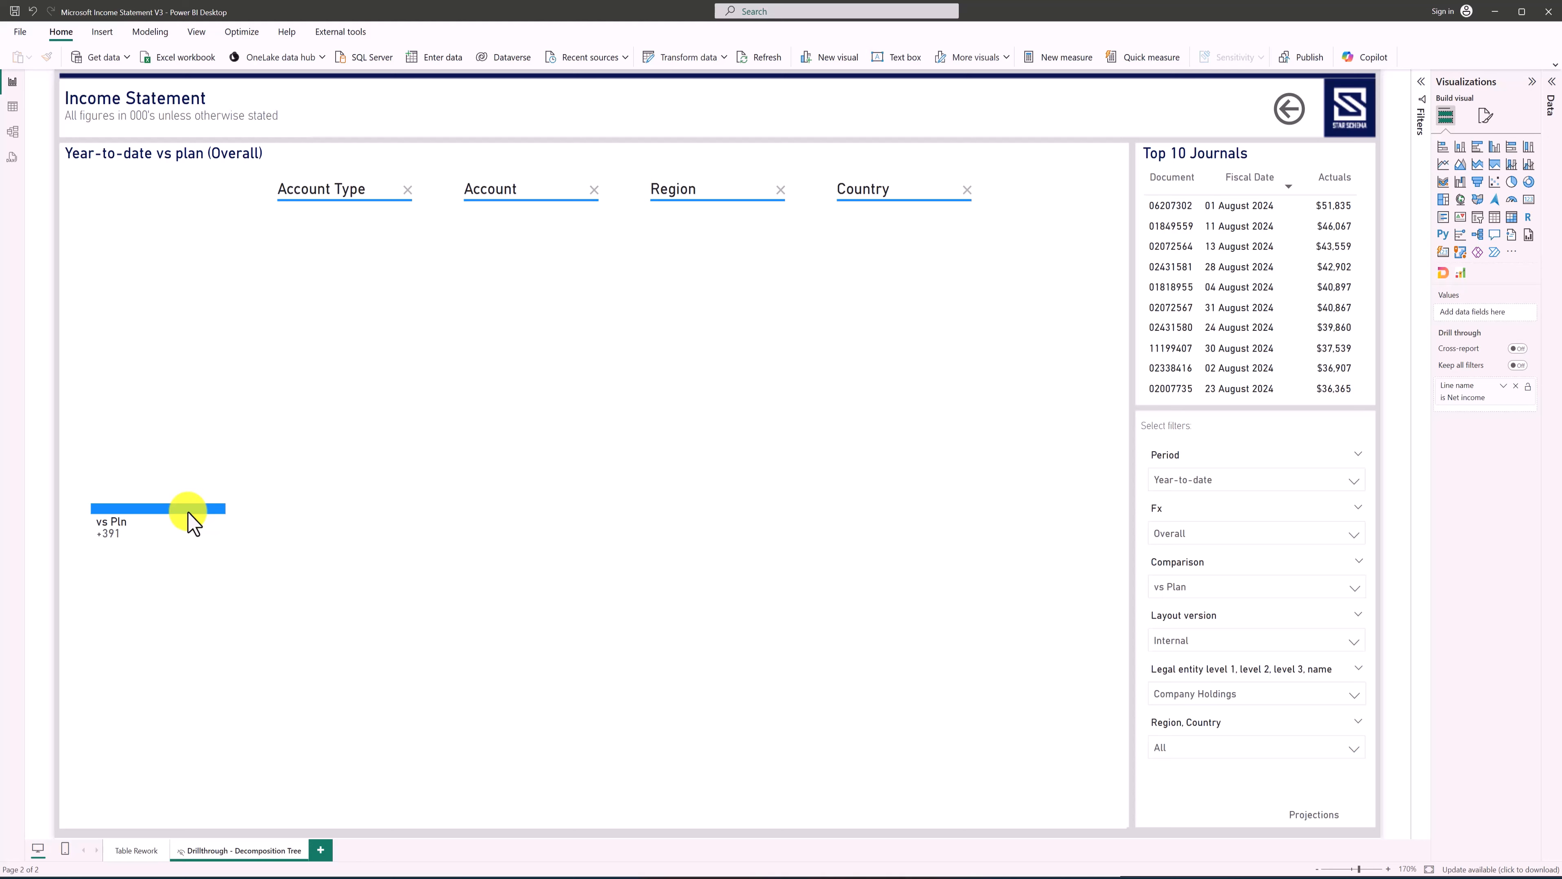
Expand the variance tree through Revenue, 10100 - B2B Trade Income and Americas, and return to the income statement
click(188, 510)
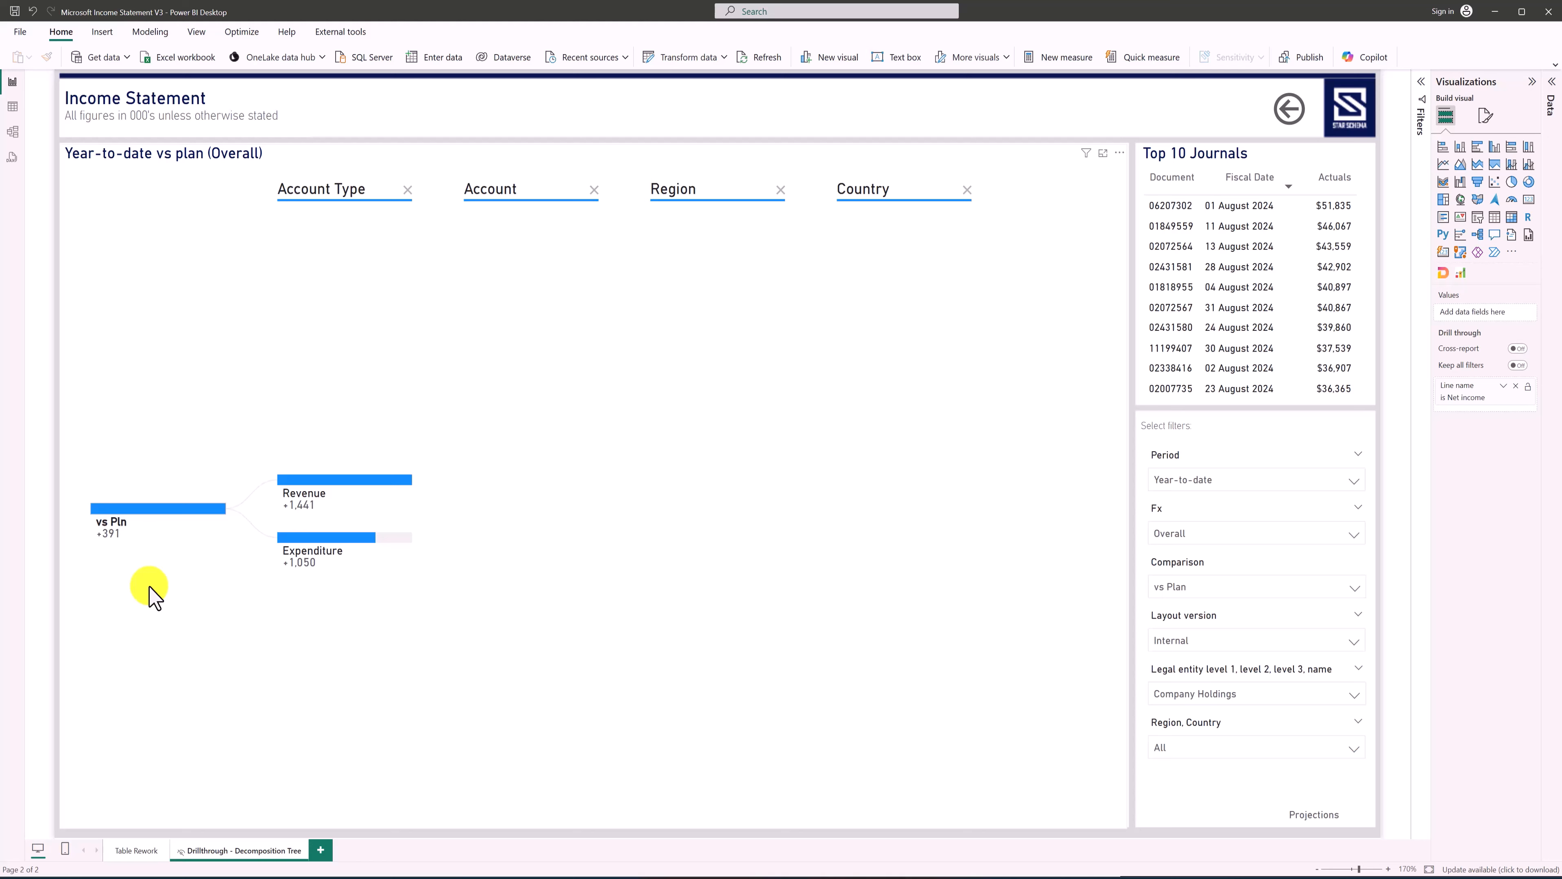
click(332, 486)
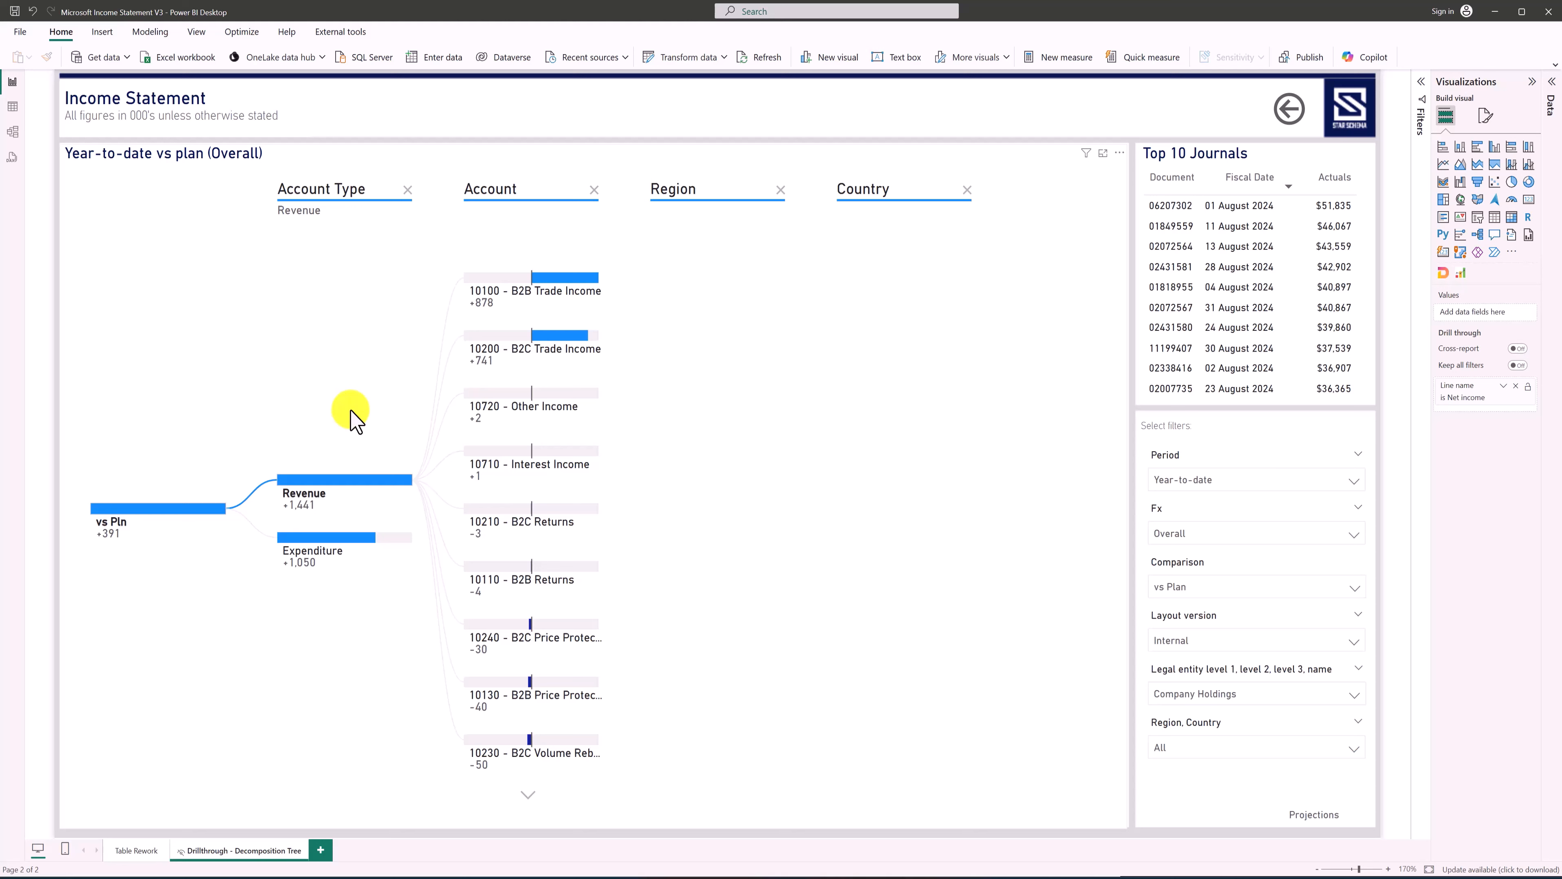
click(508, 298)
click(746, 336)
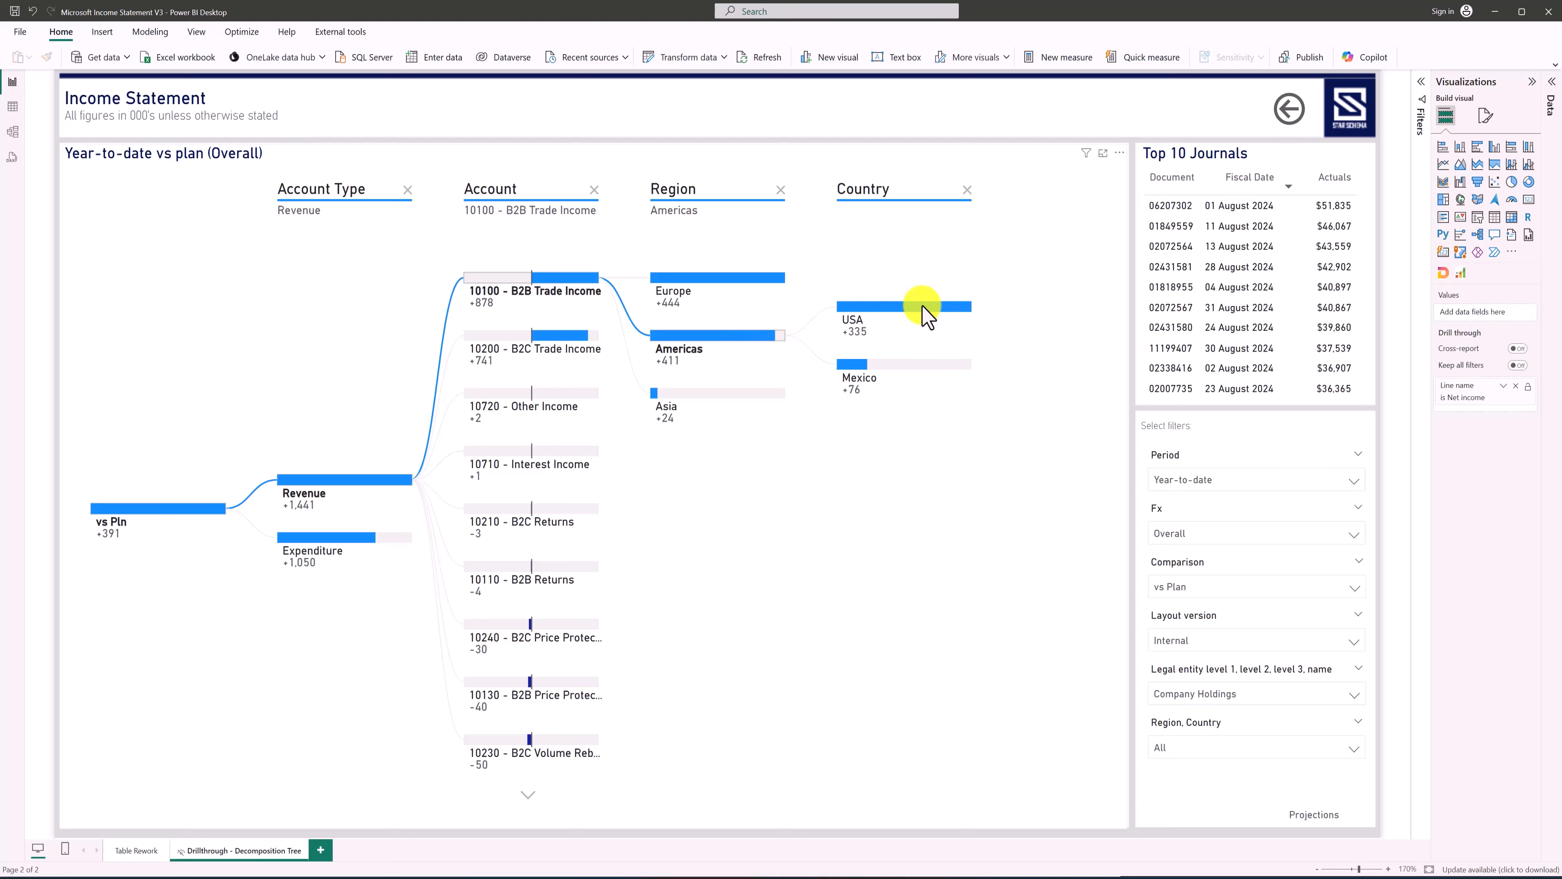
click(1292, 111)
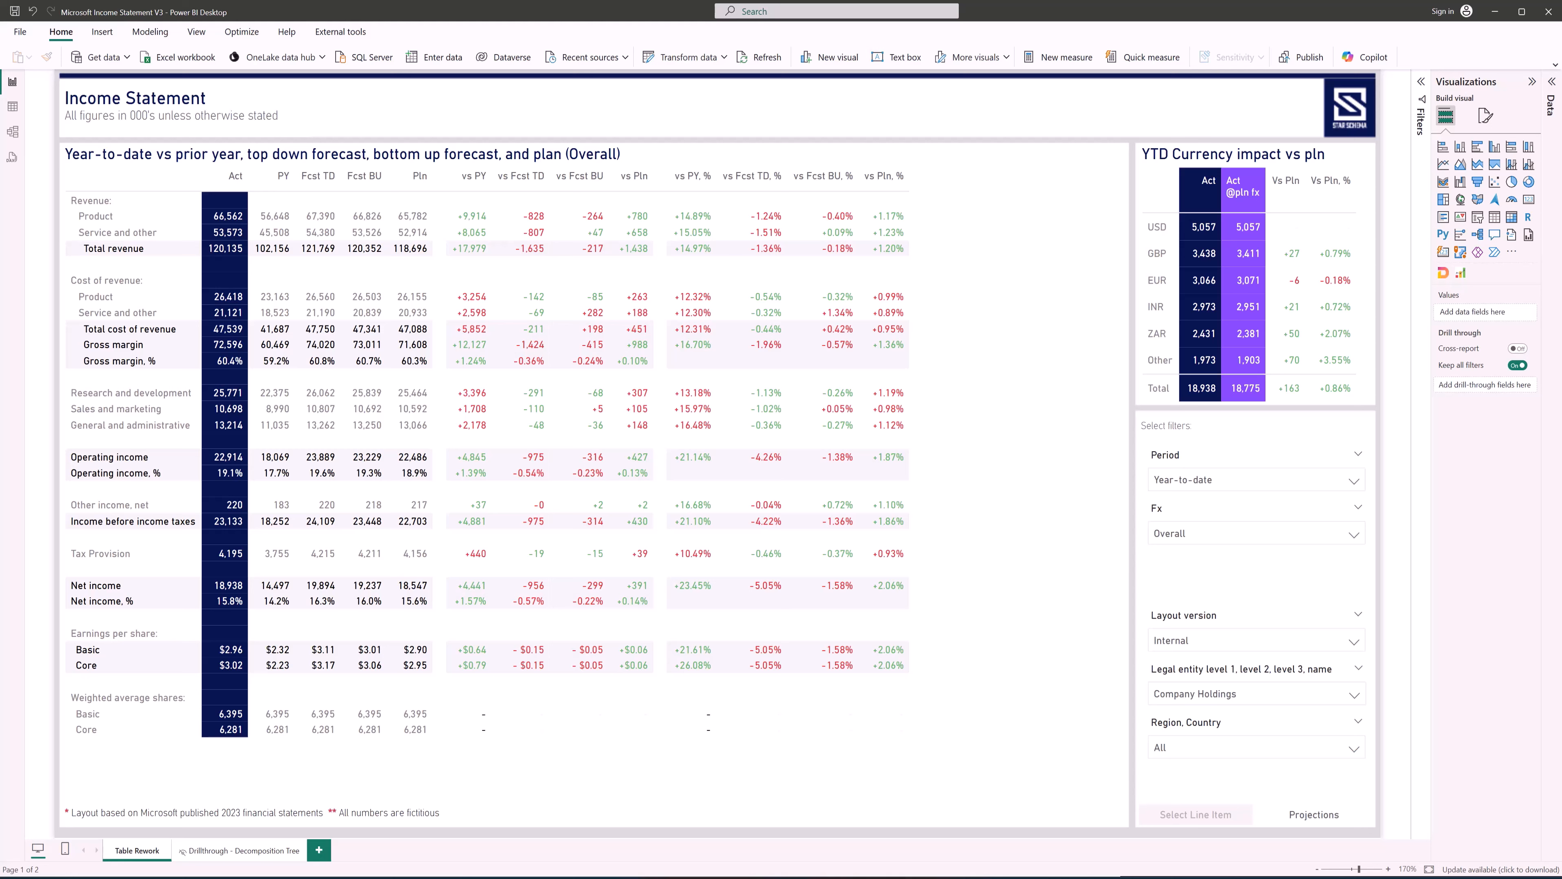
Filter the income statement to the Quarter-to-date period and the Fx currency view
click(1352, 480)
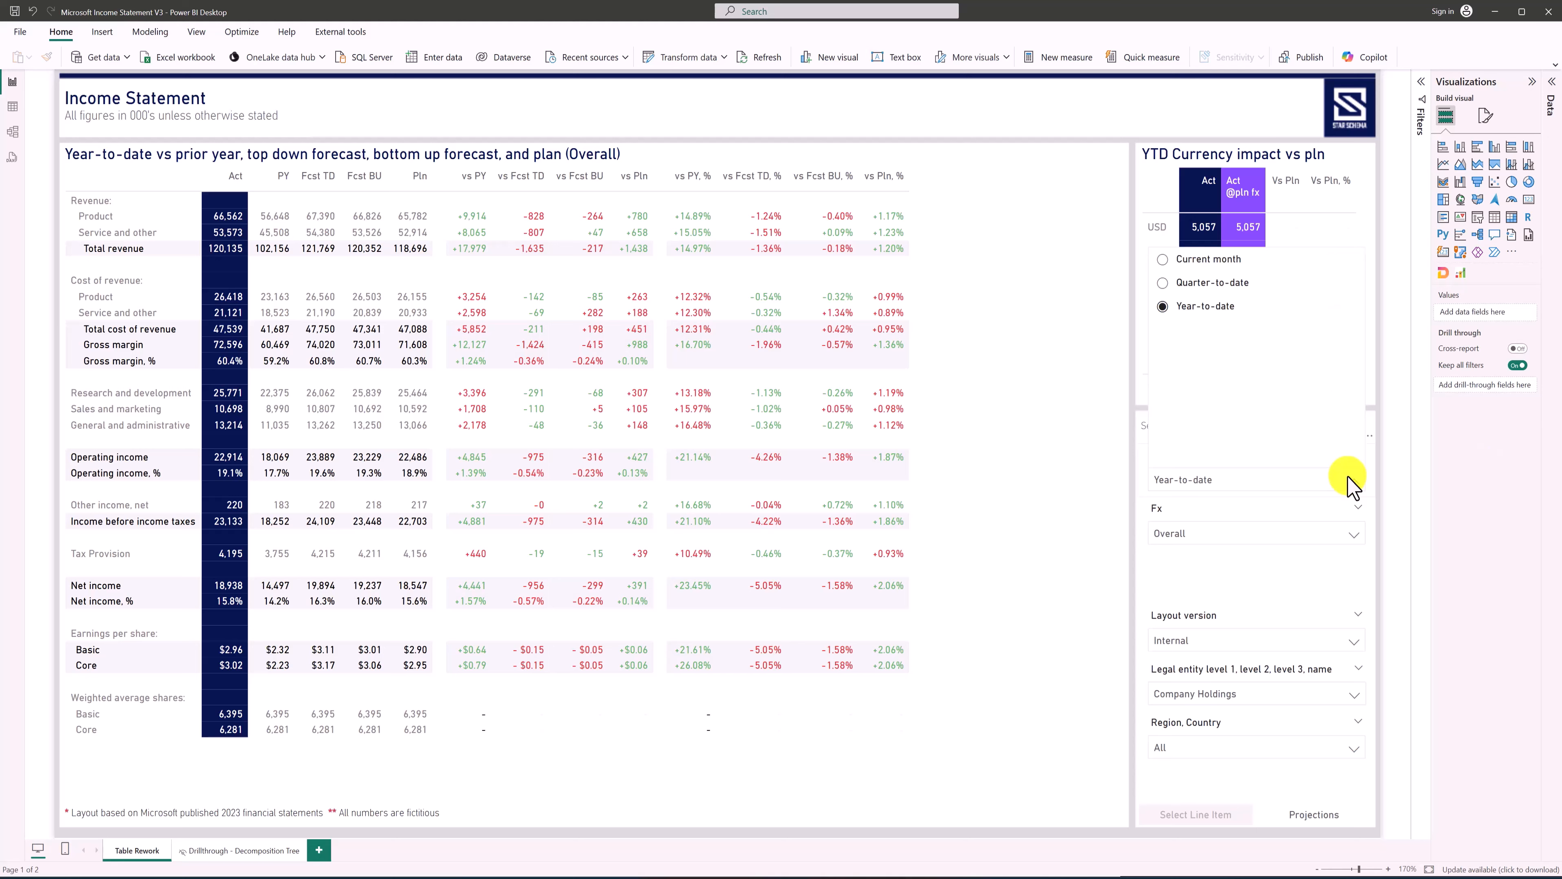
click(1212, 283)
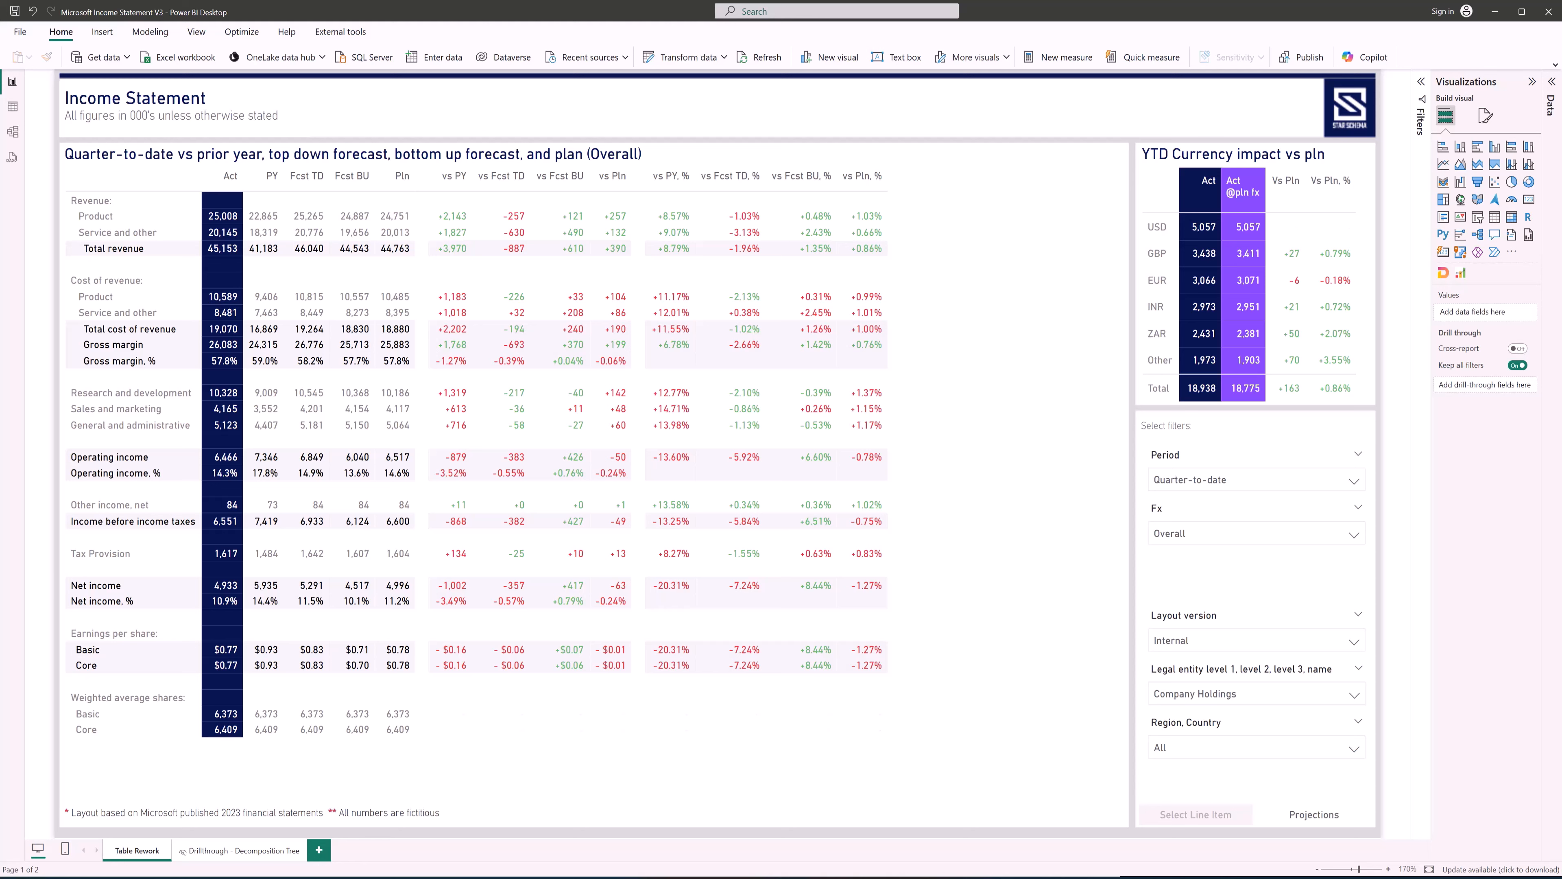
click(1353, 541)
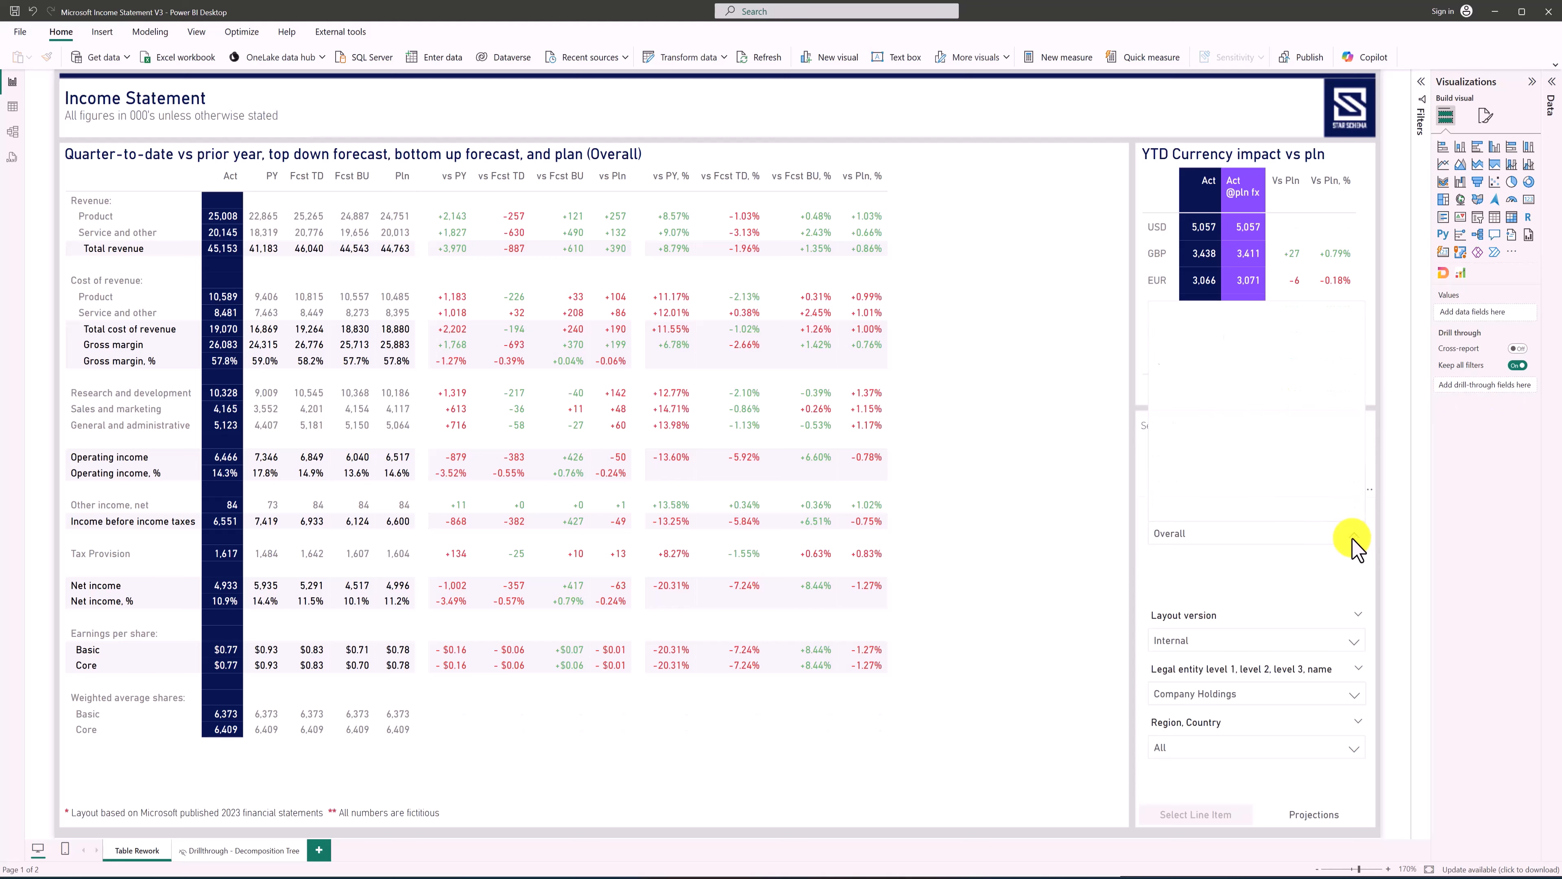
click(1177, 358)
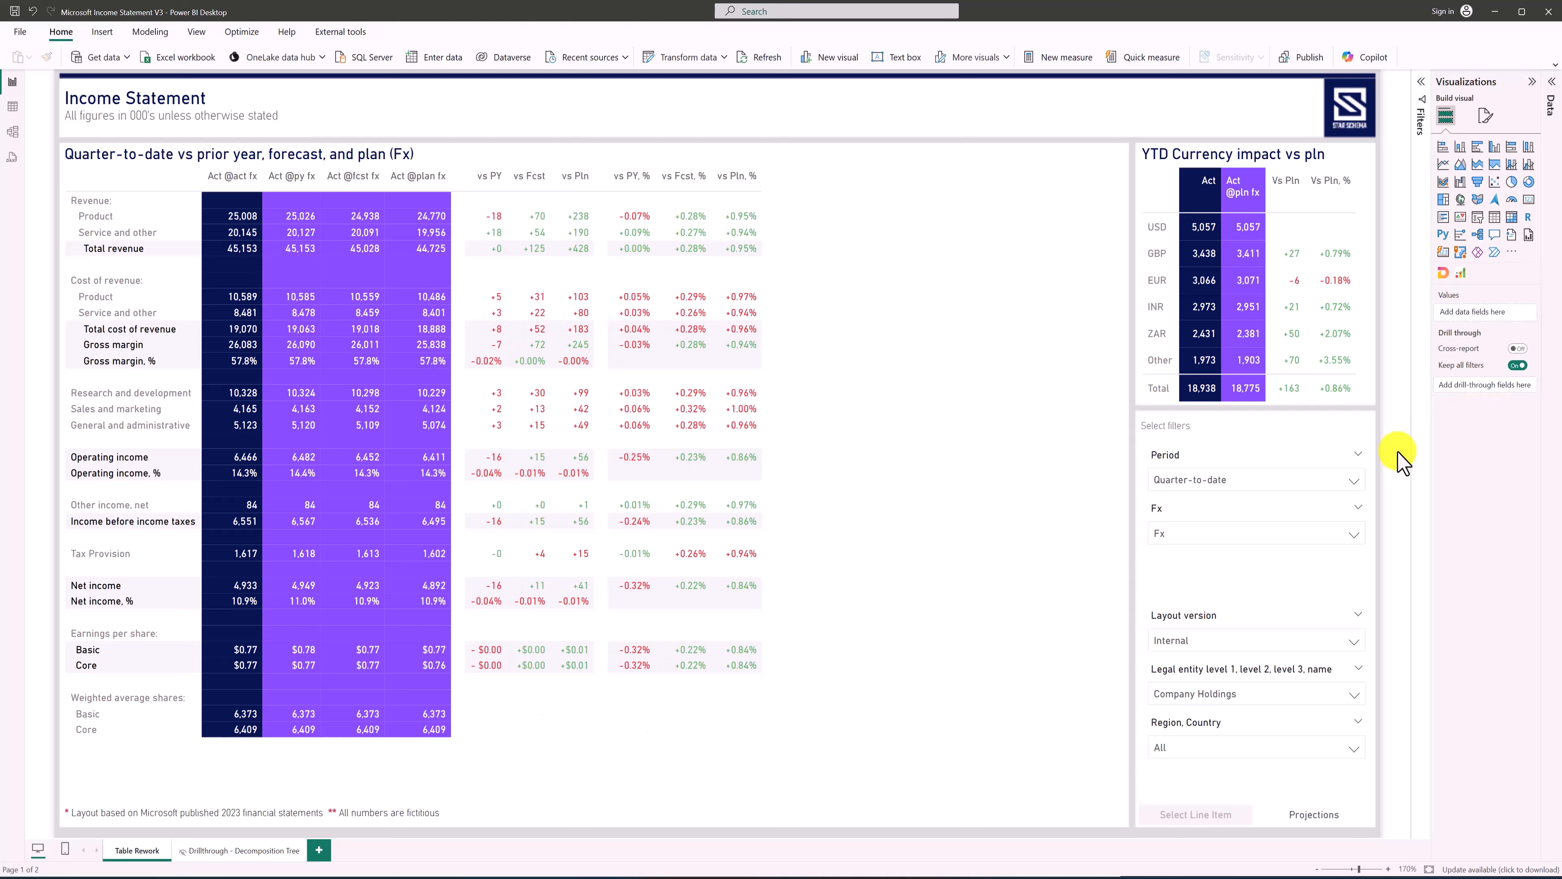
Set the Fx filter to Underlying and the Layout version to External
click(1354, 534)
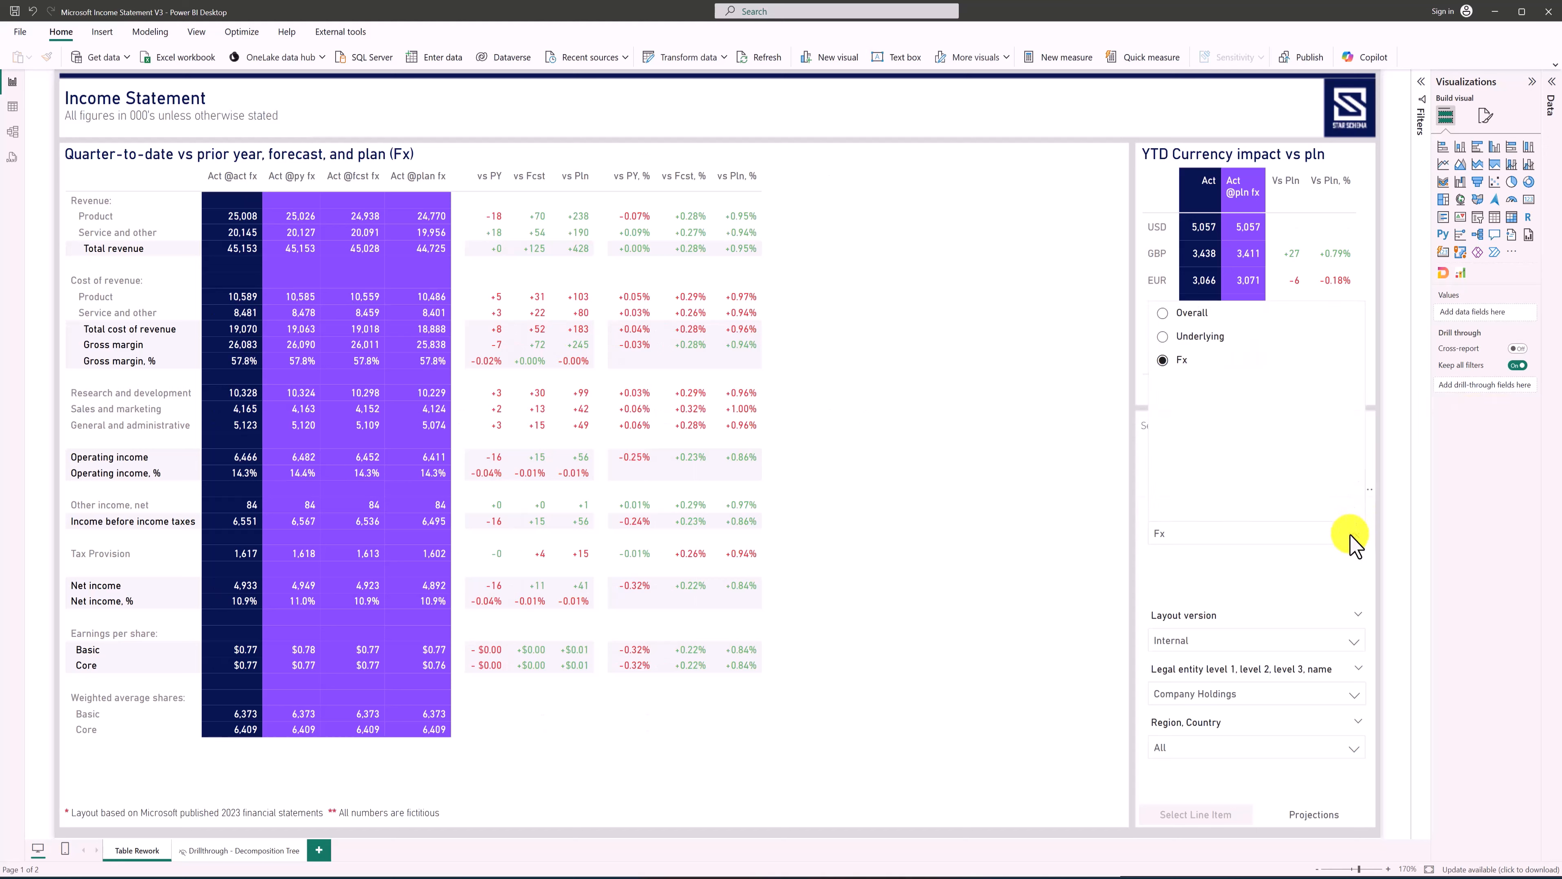
click(1183, 342)
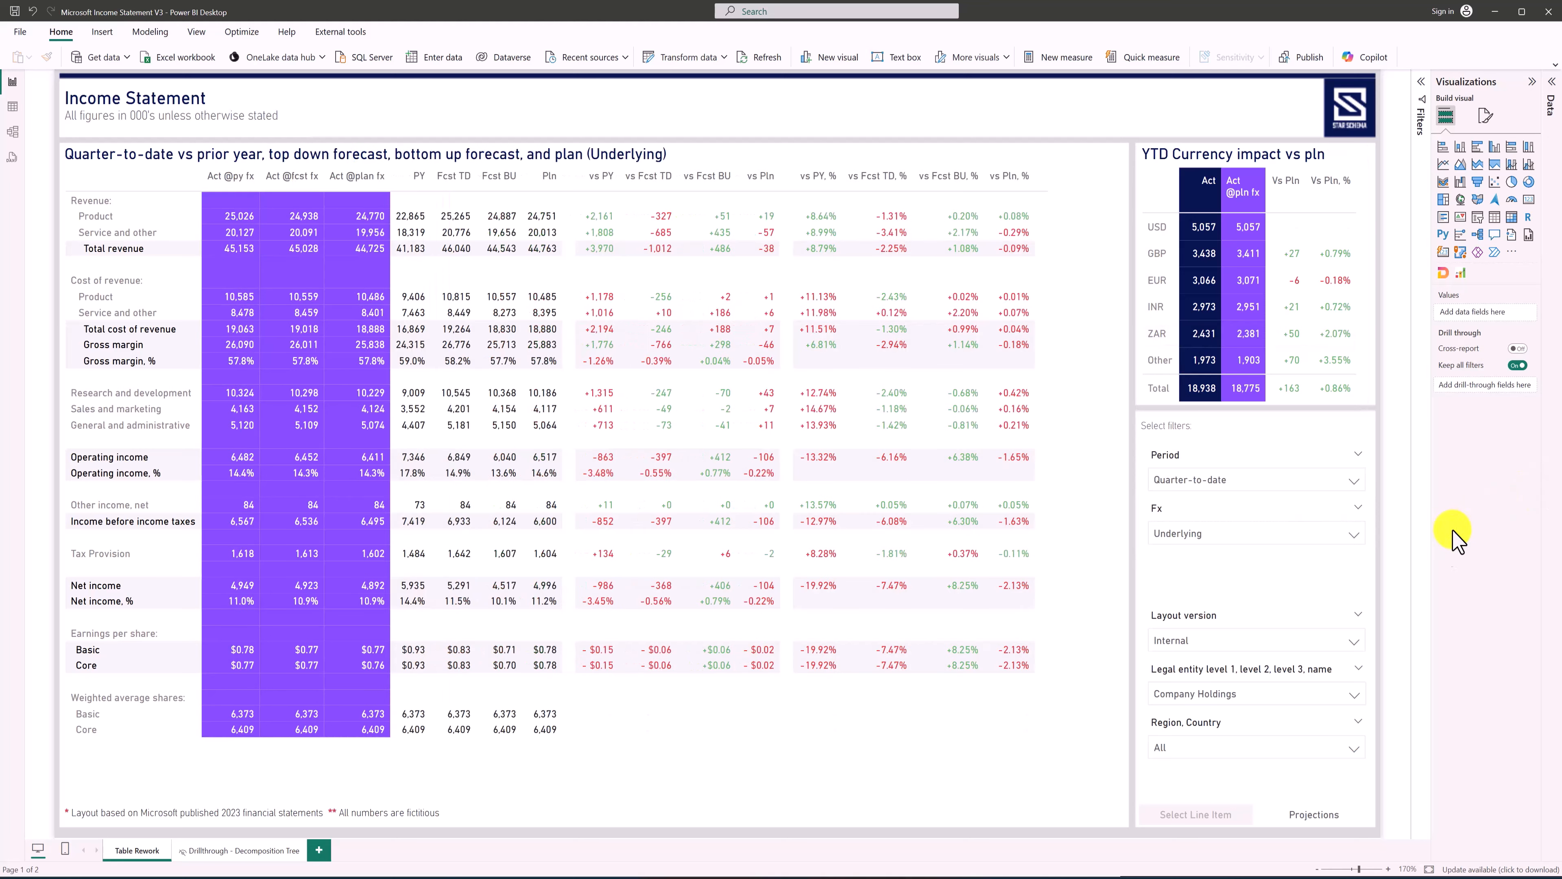
click(1354, 641)
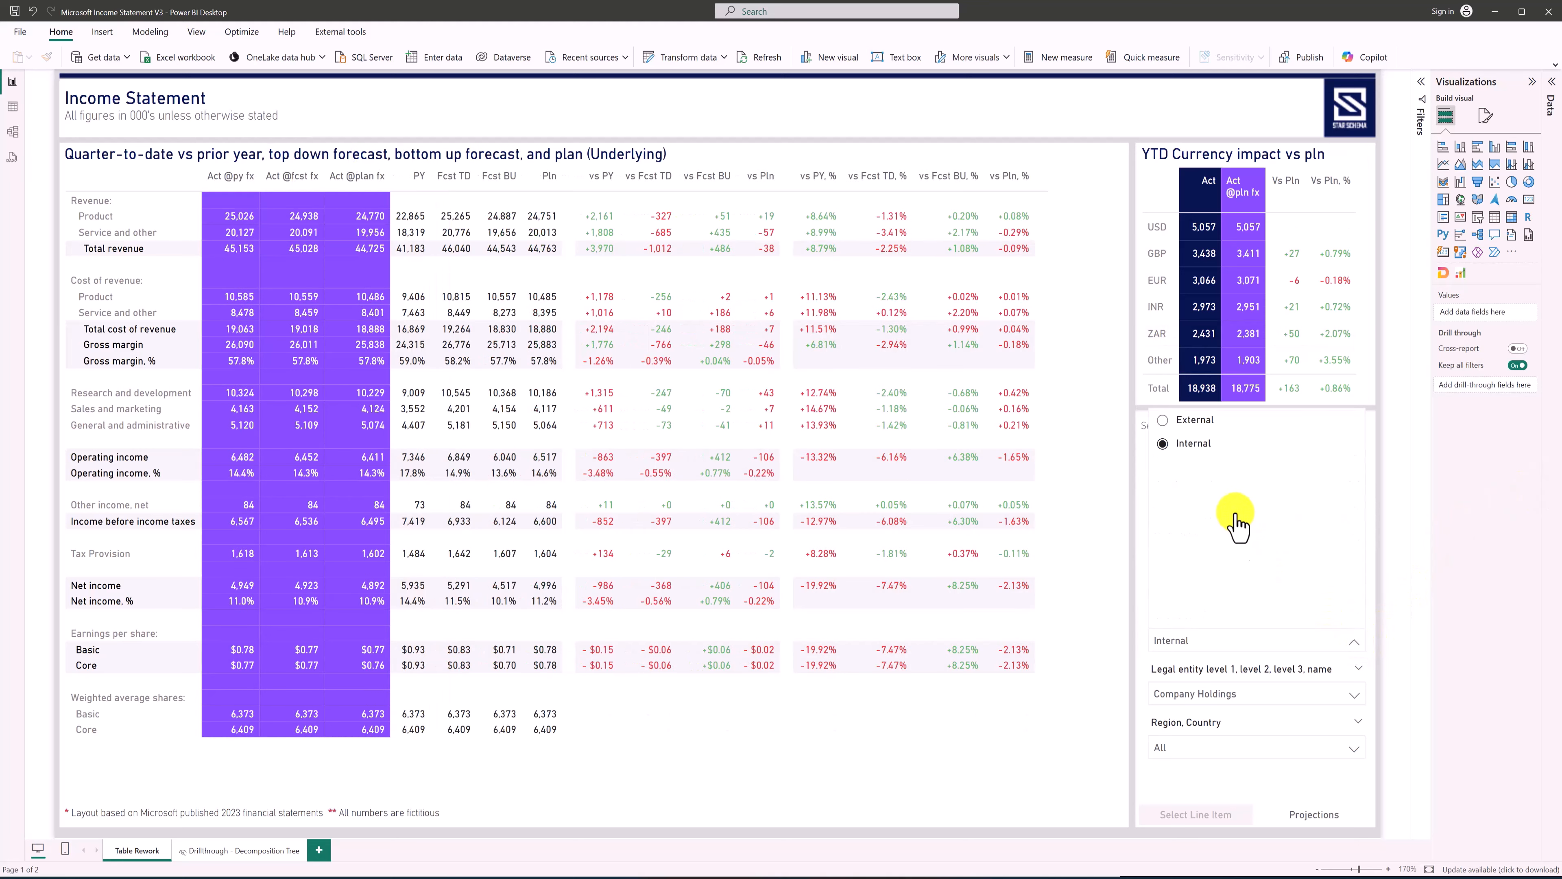
click(1196, 421)
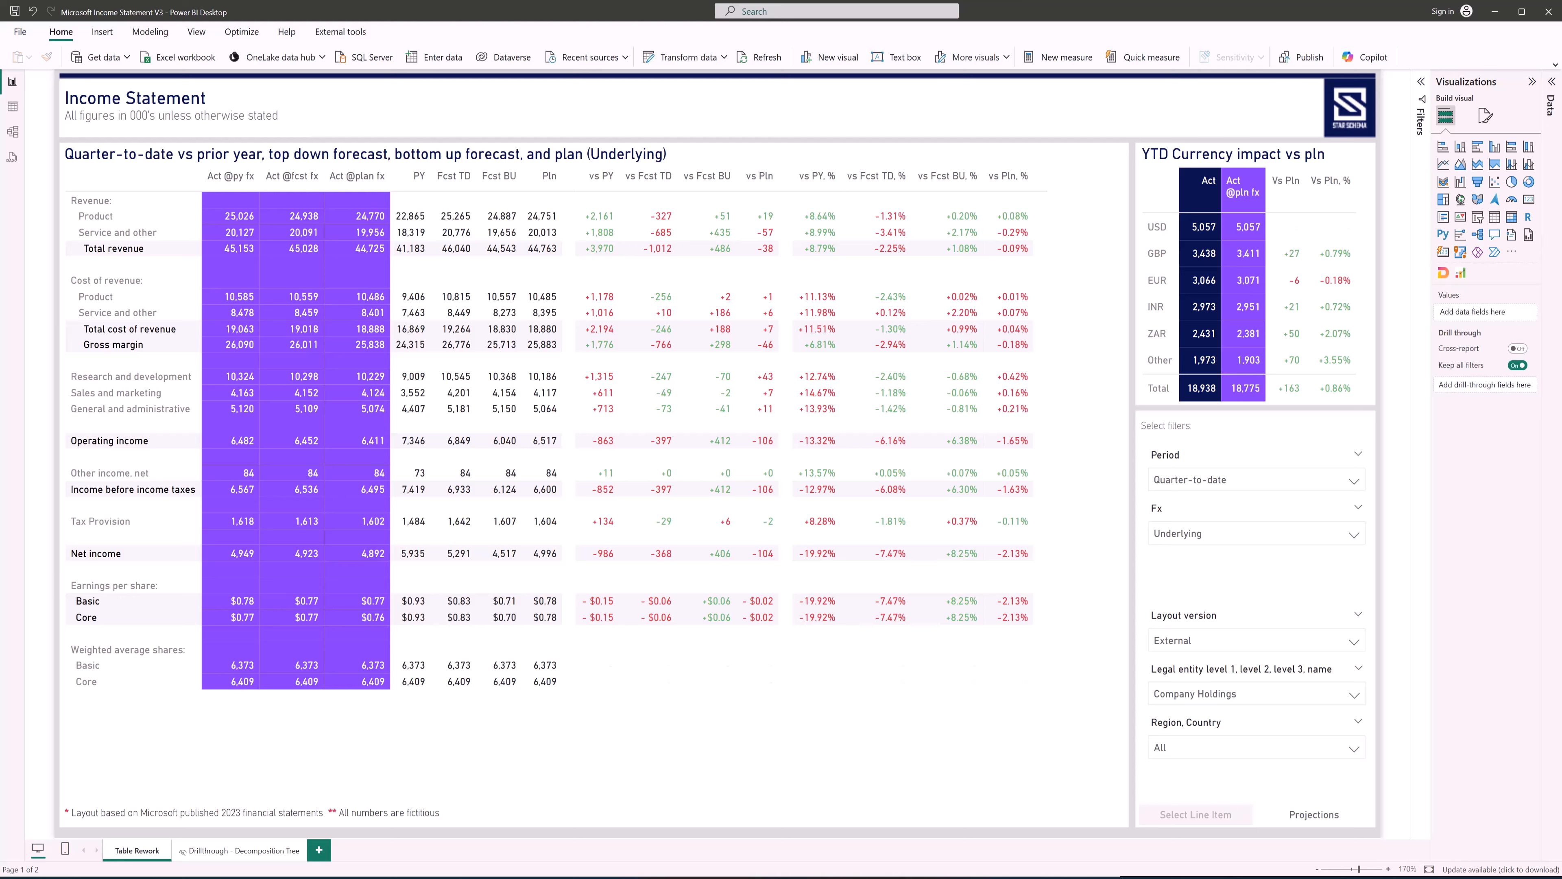
Switch the report to its projections view and set the period to Full year bottom up
ctrl+click(1327, 819)
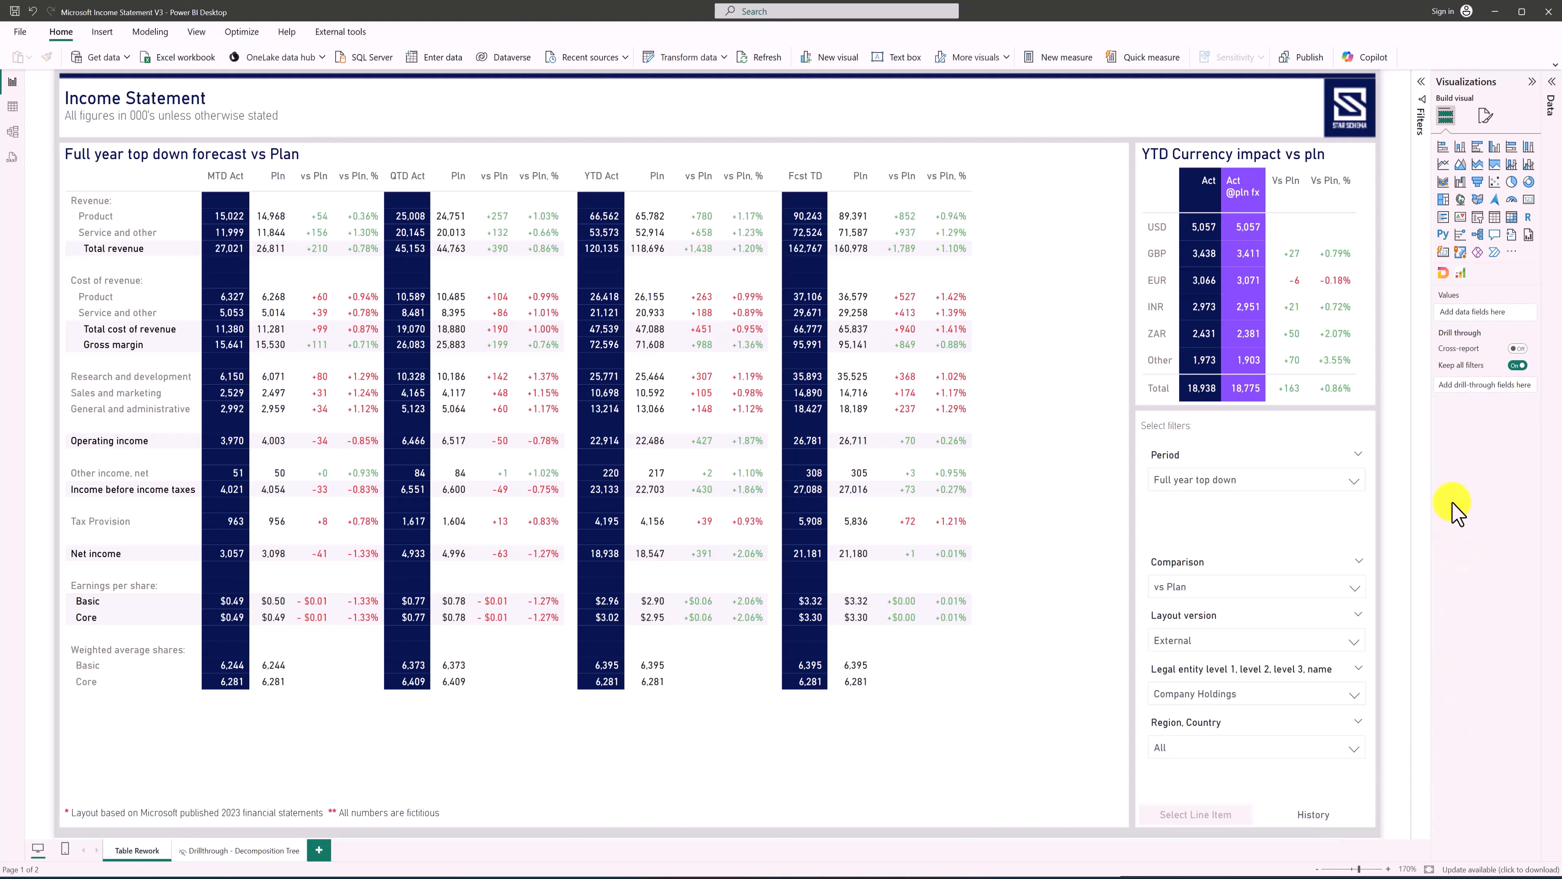
click(1355, 482)
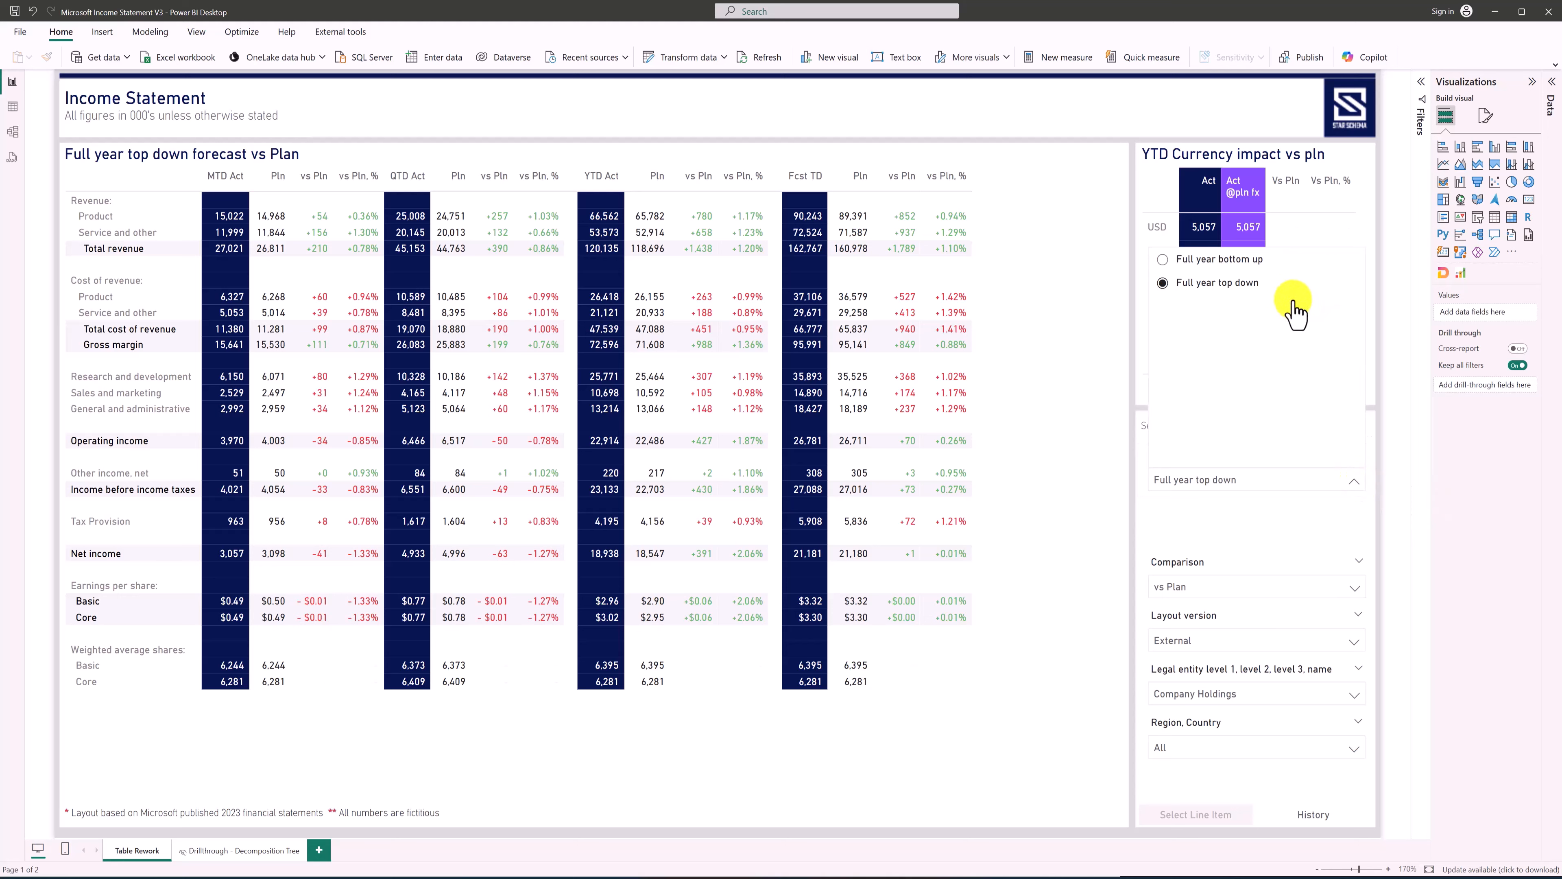
click(1243, 260)
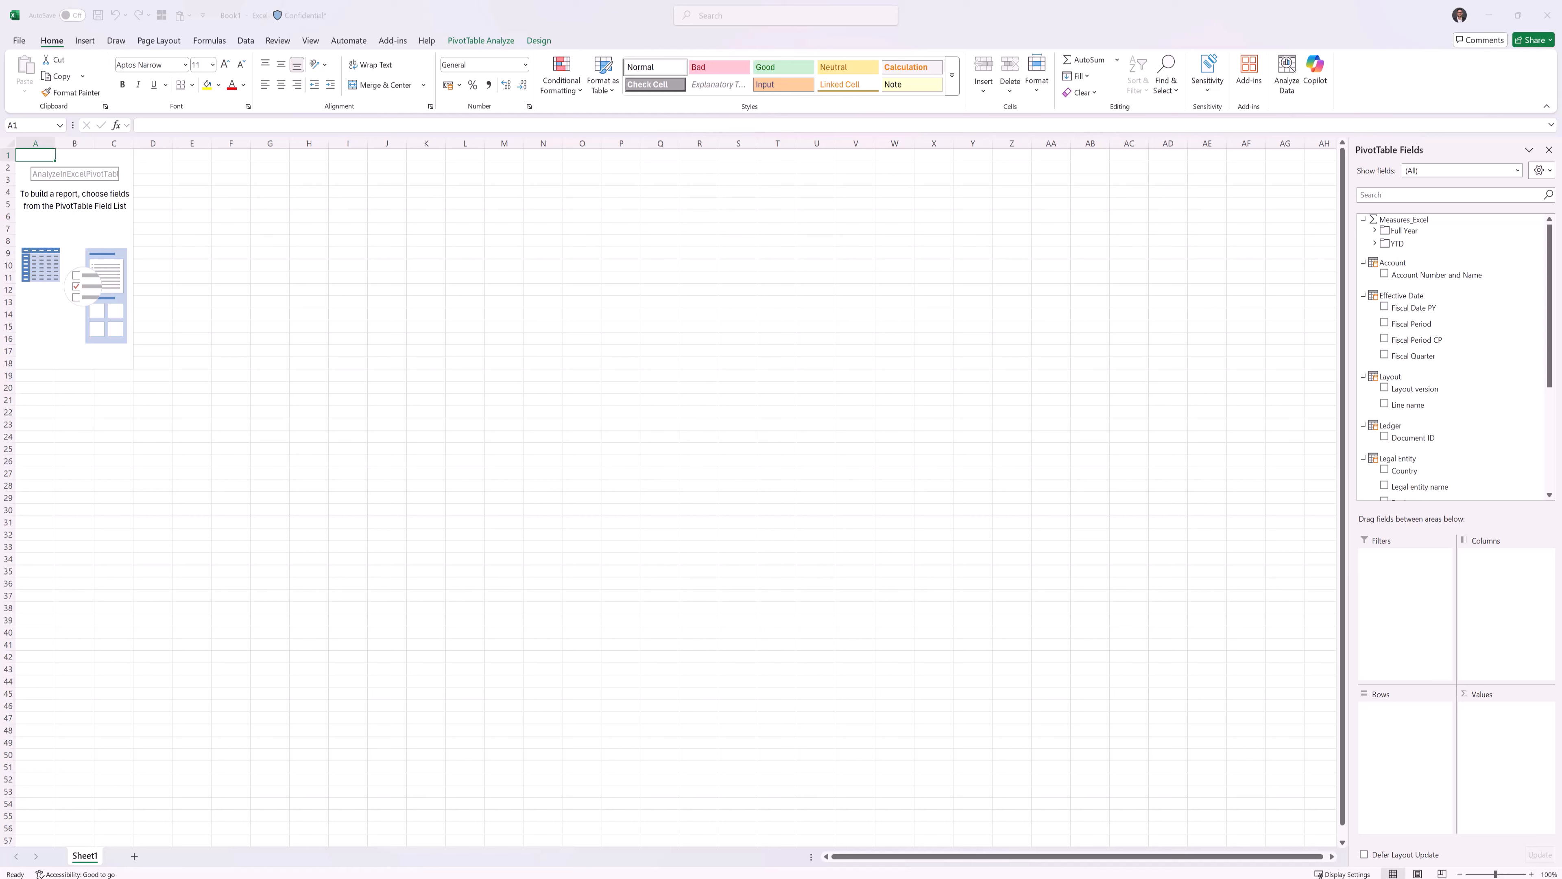
Switch to Excel and set up the empty PivotTable with Layout version as filter and Line name as rows
drag(1414, 390, 1410, 588)
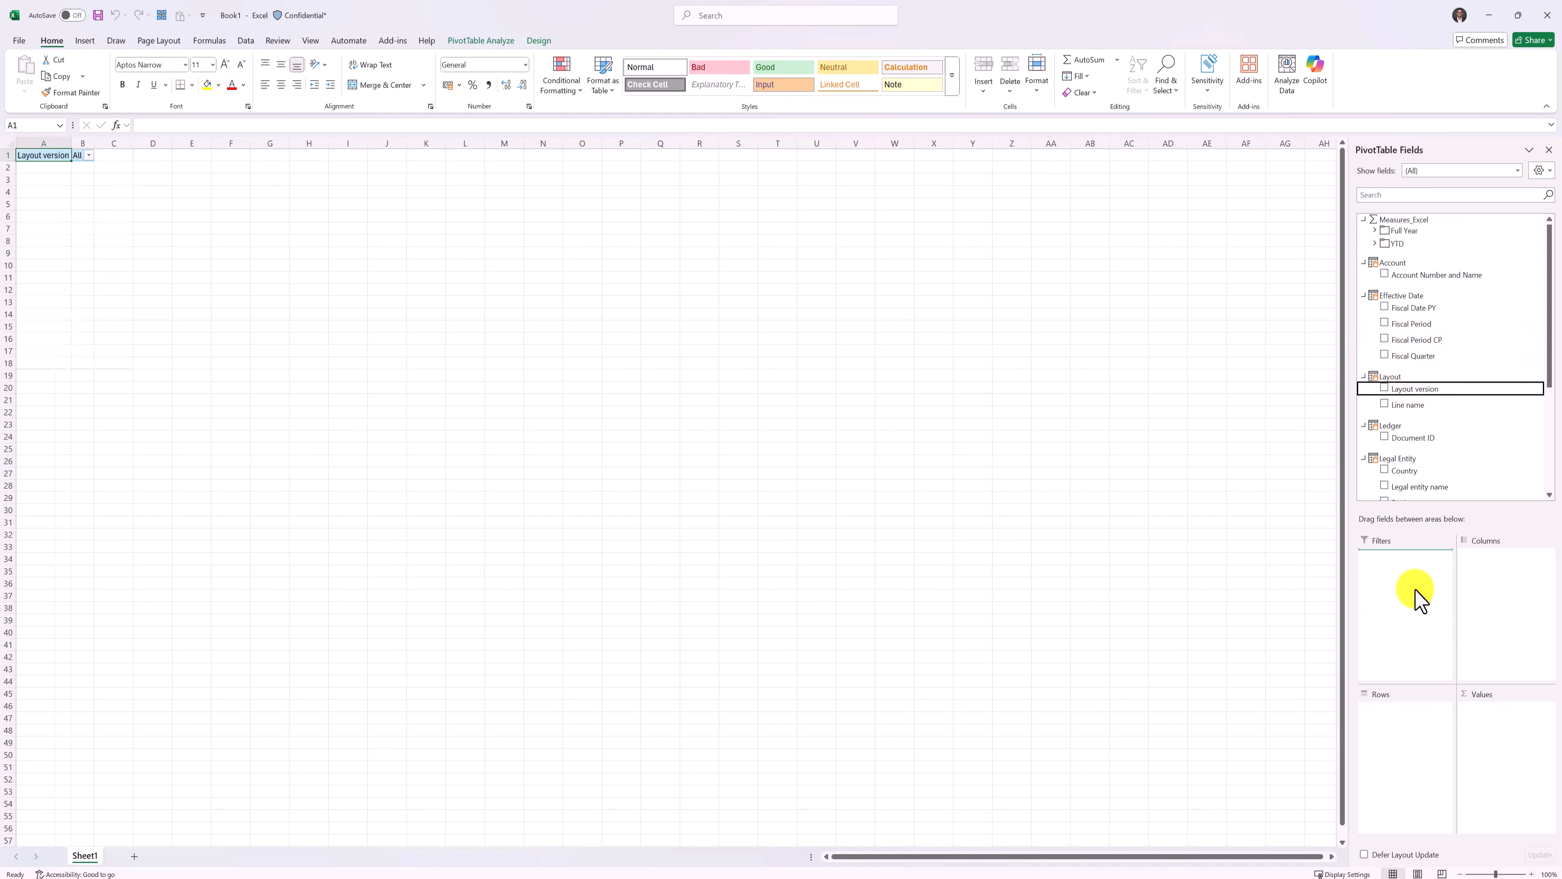
drag(1408, 406, 1406, 747)
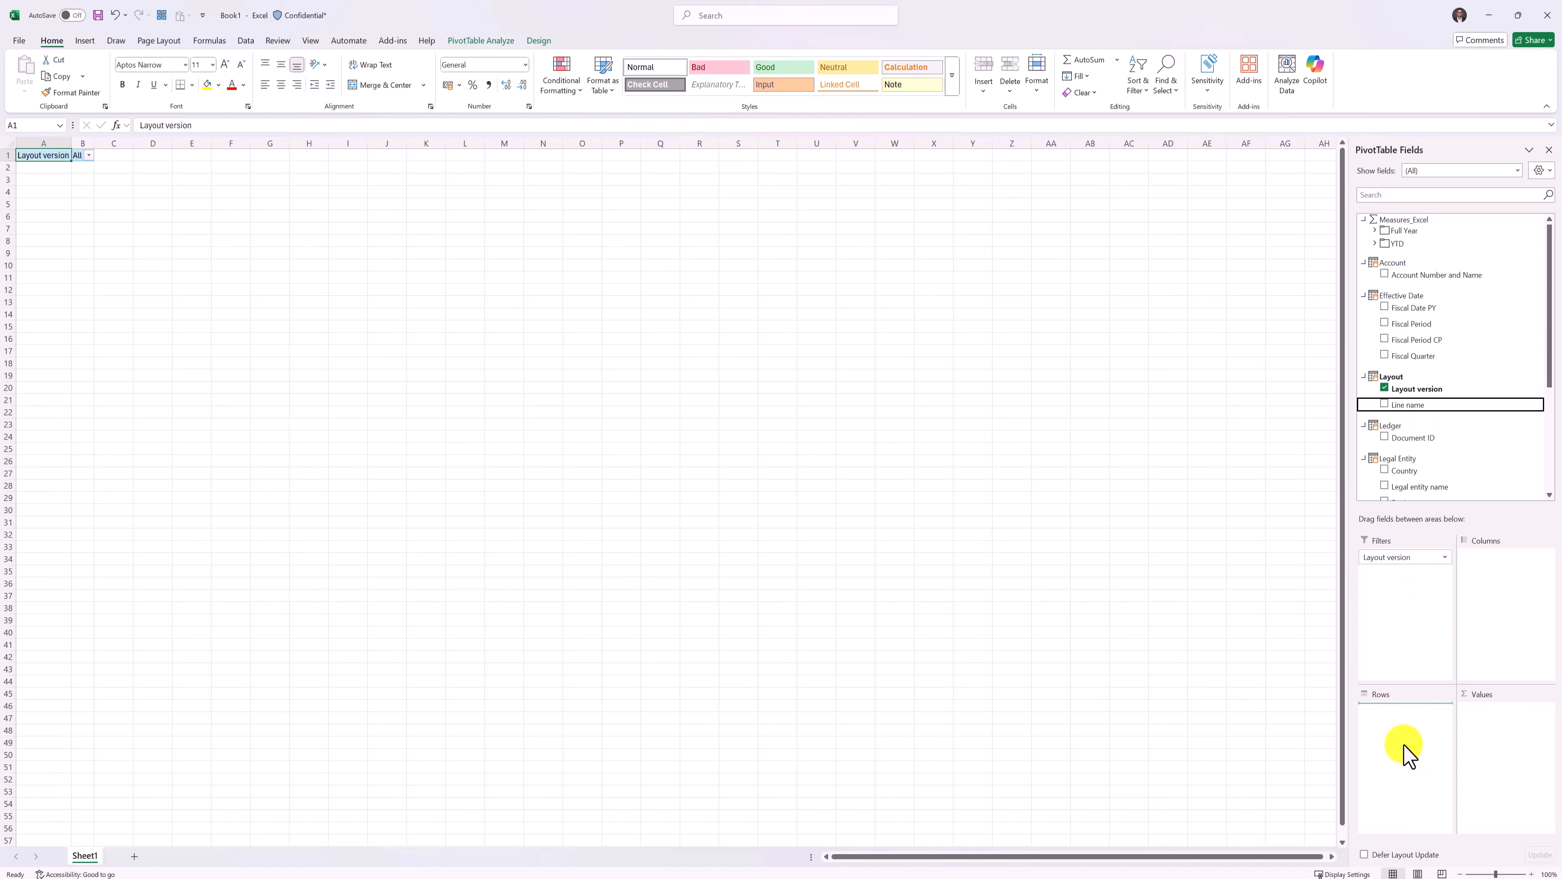
click(1374, 243)
click(1386, 254)
click(1398, 265)
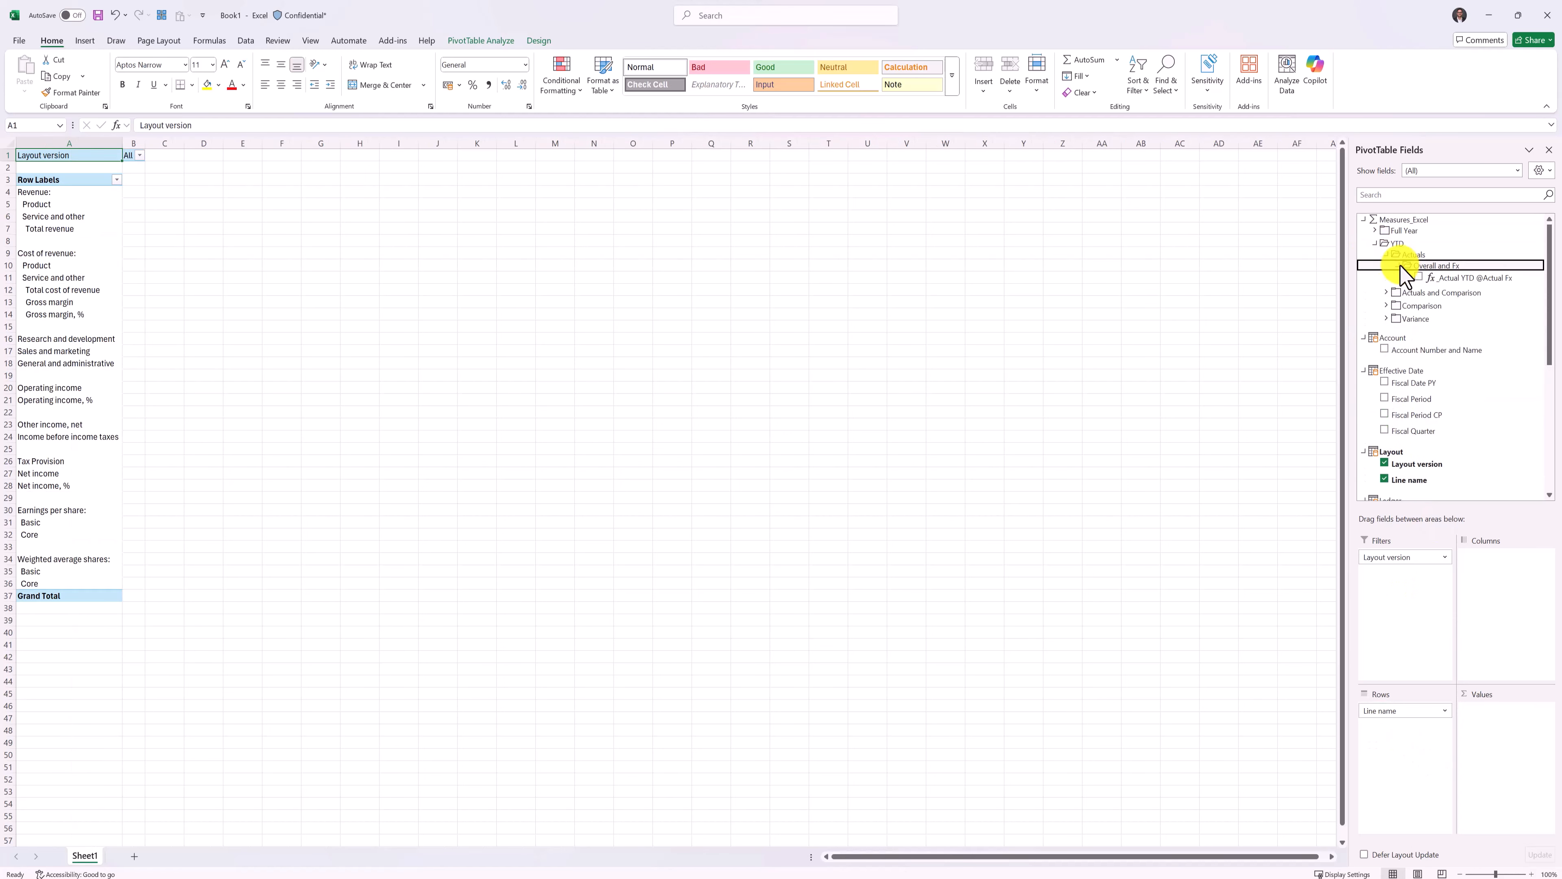
drag(1458, 283, 202, 153)
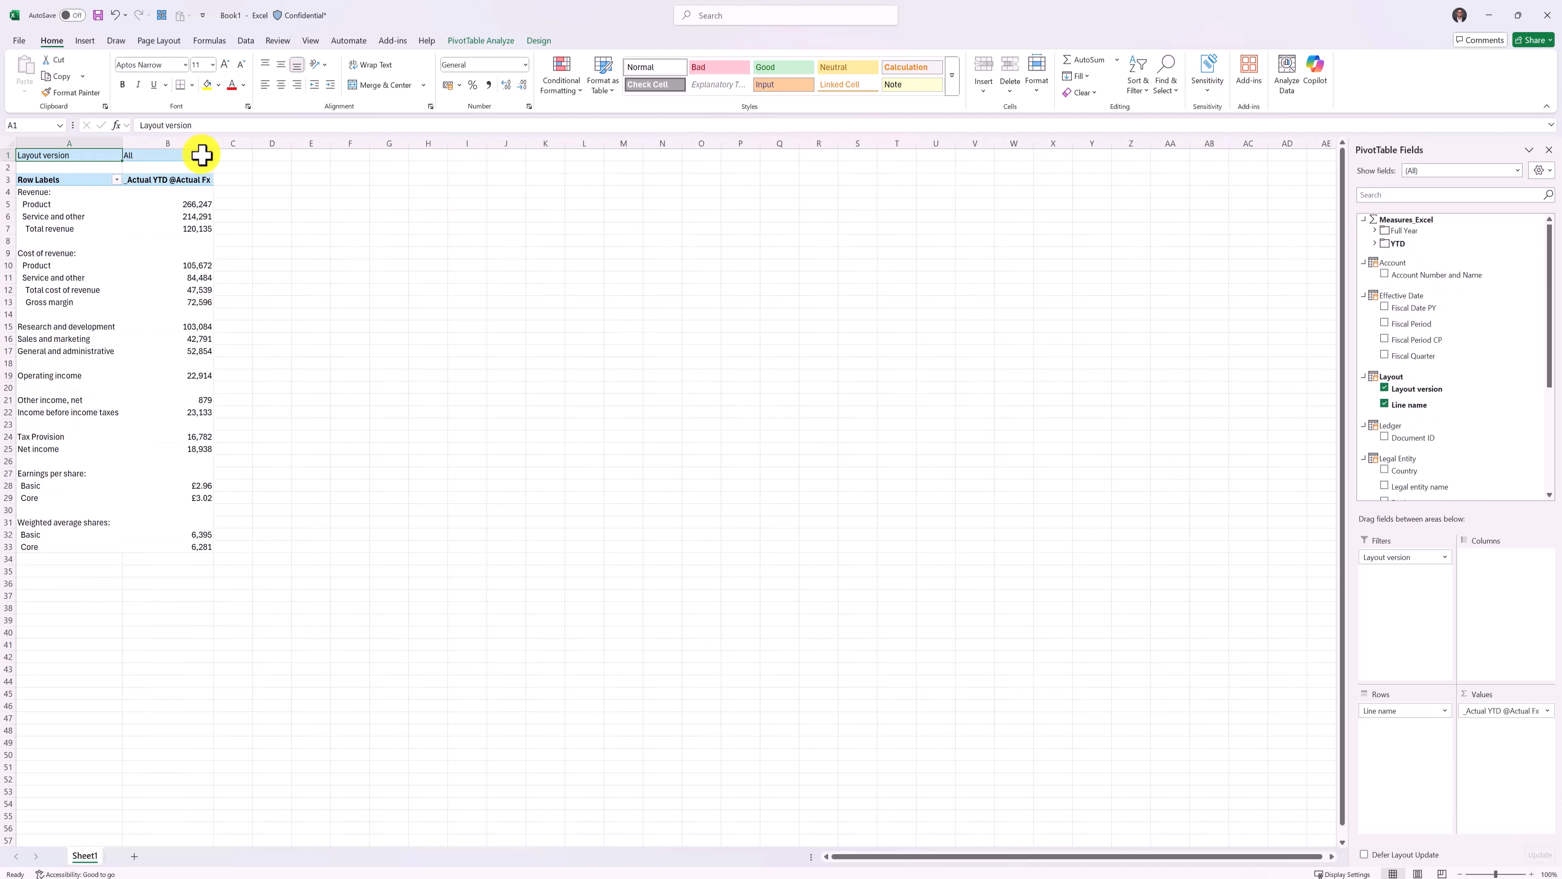
Filter the PivotTable's Layout version to Internal
click(207, 155)
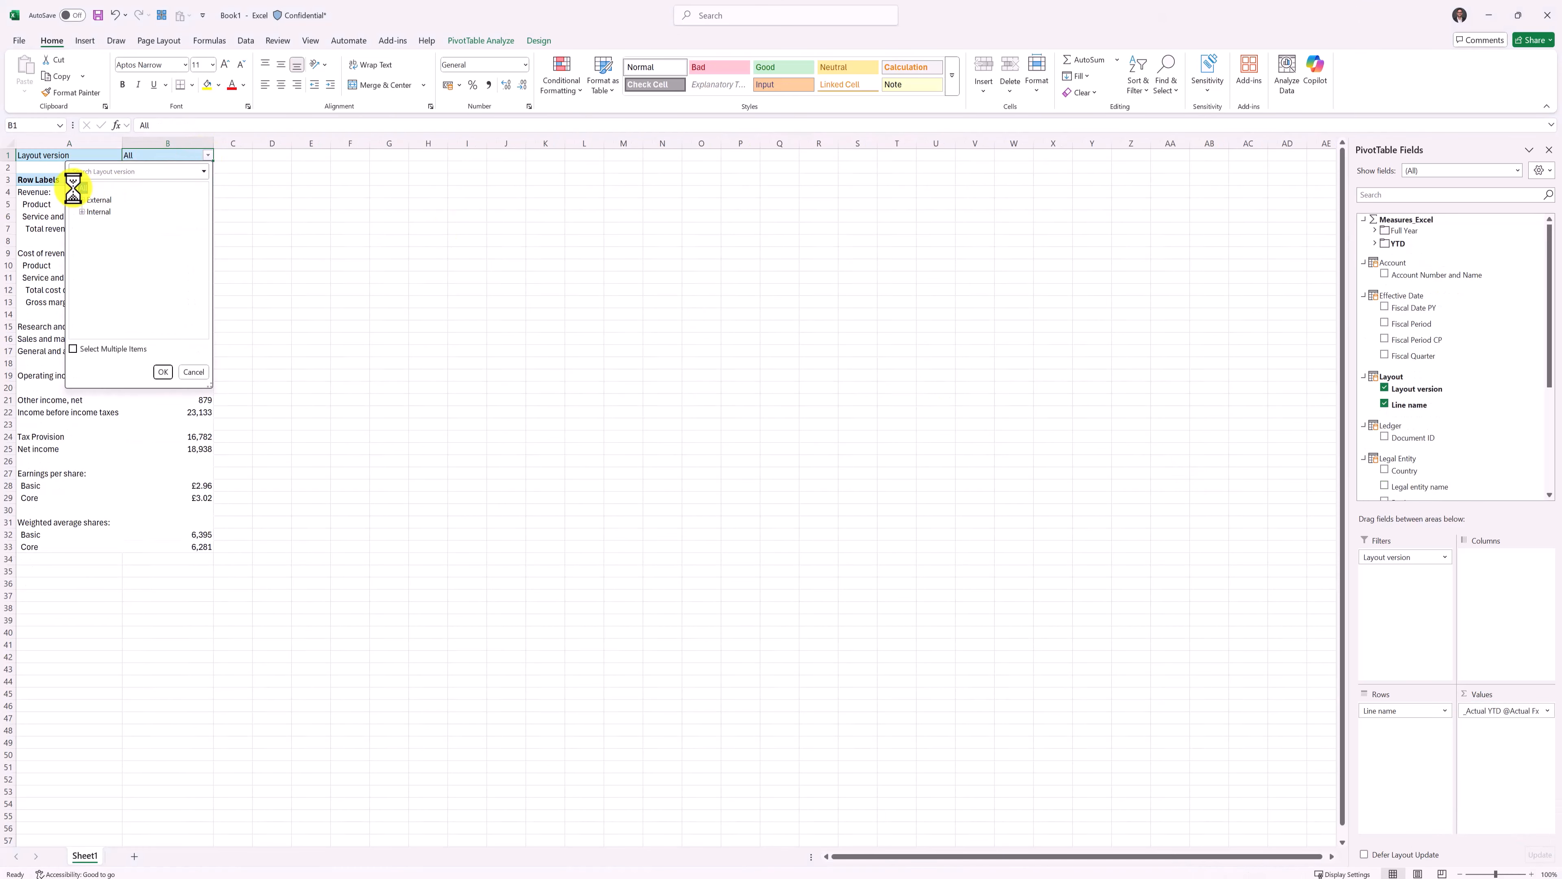
click(100, 213)
click(163, 372)
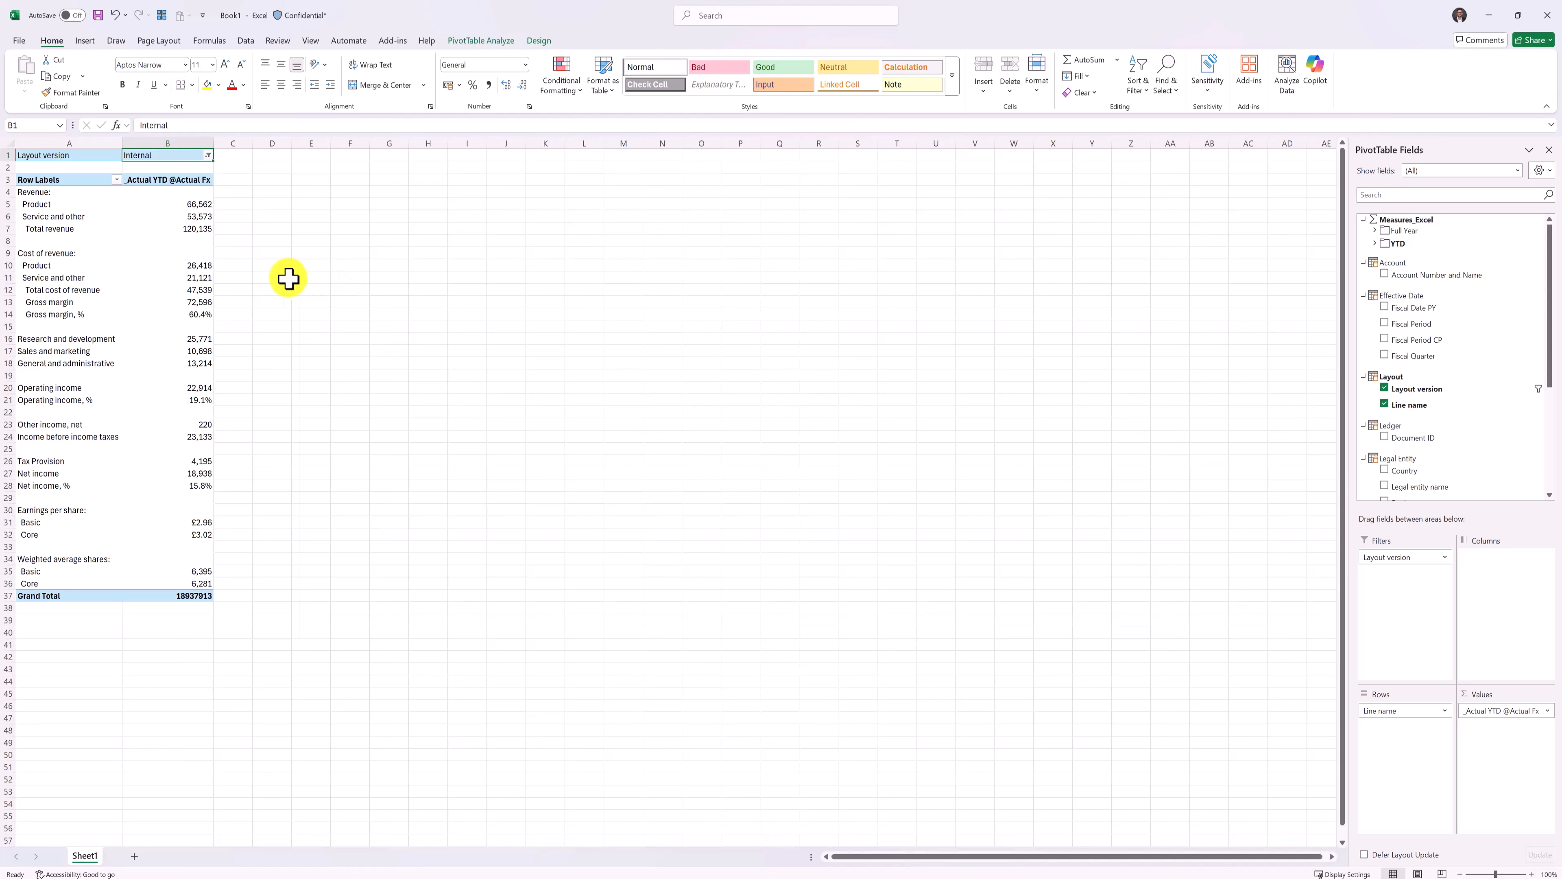
Convert the PivotTable to cube formulas using OLAP Tools, without converting the report filters
click(187, 267)
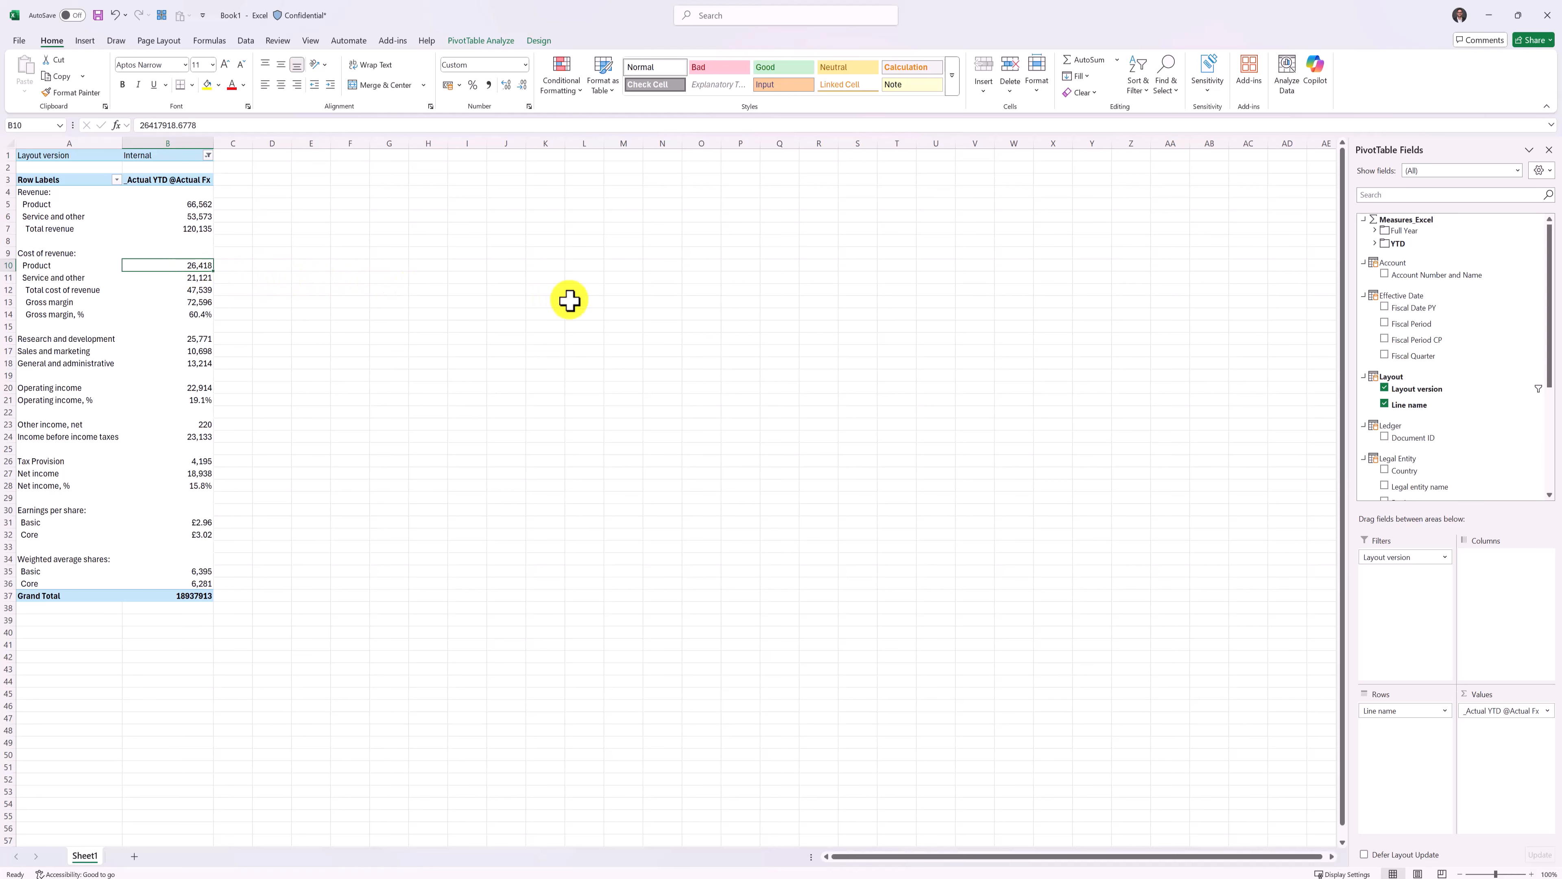
click(481, 41)
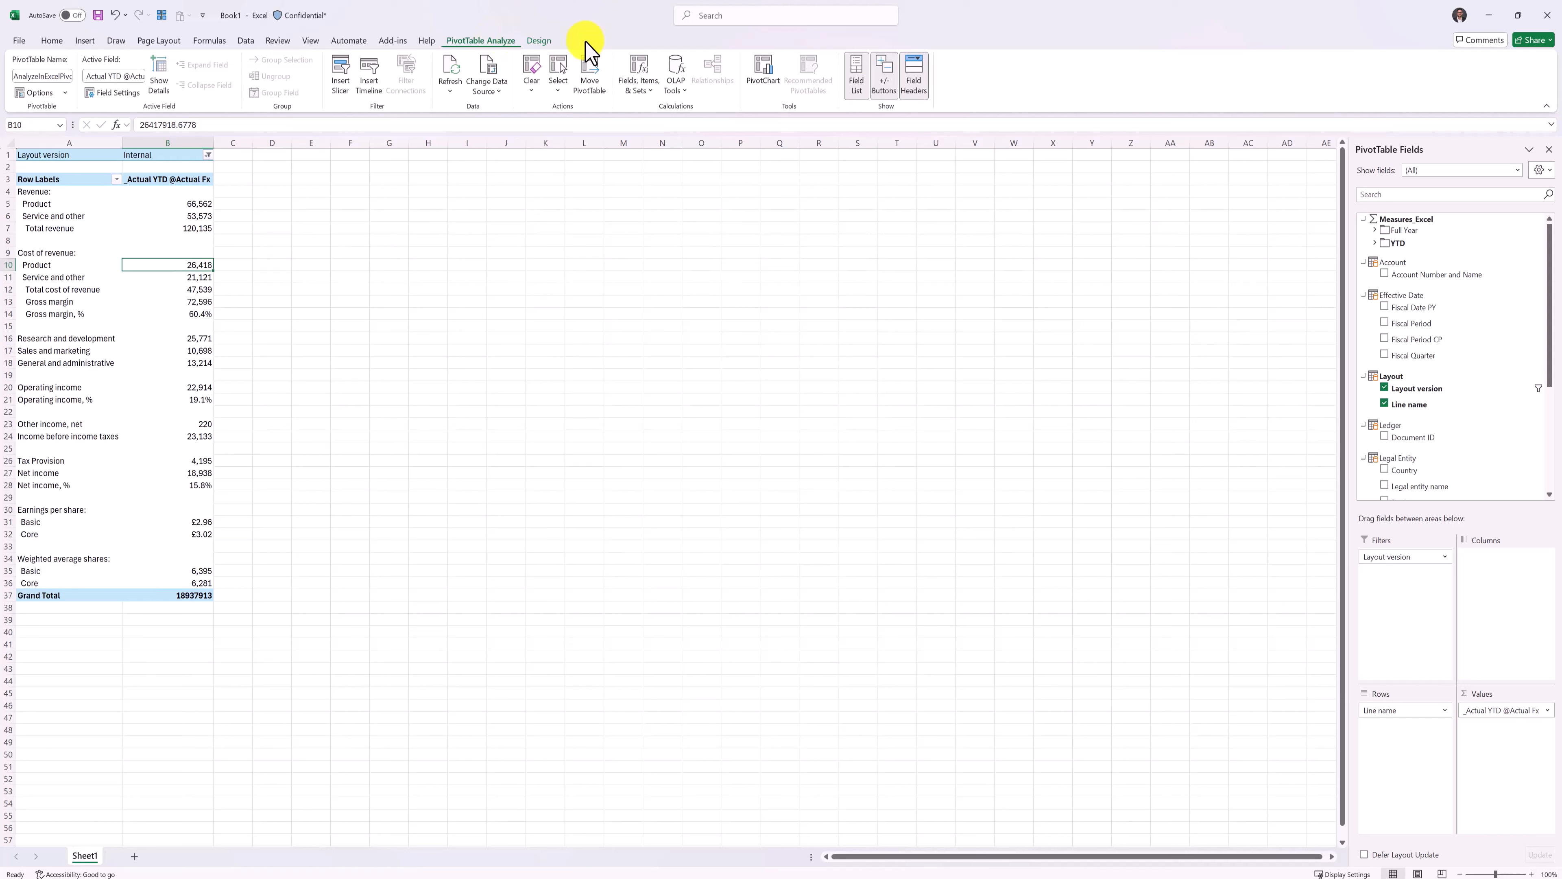
click(673, 95)
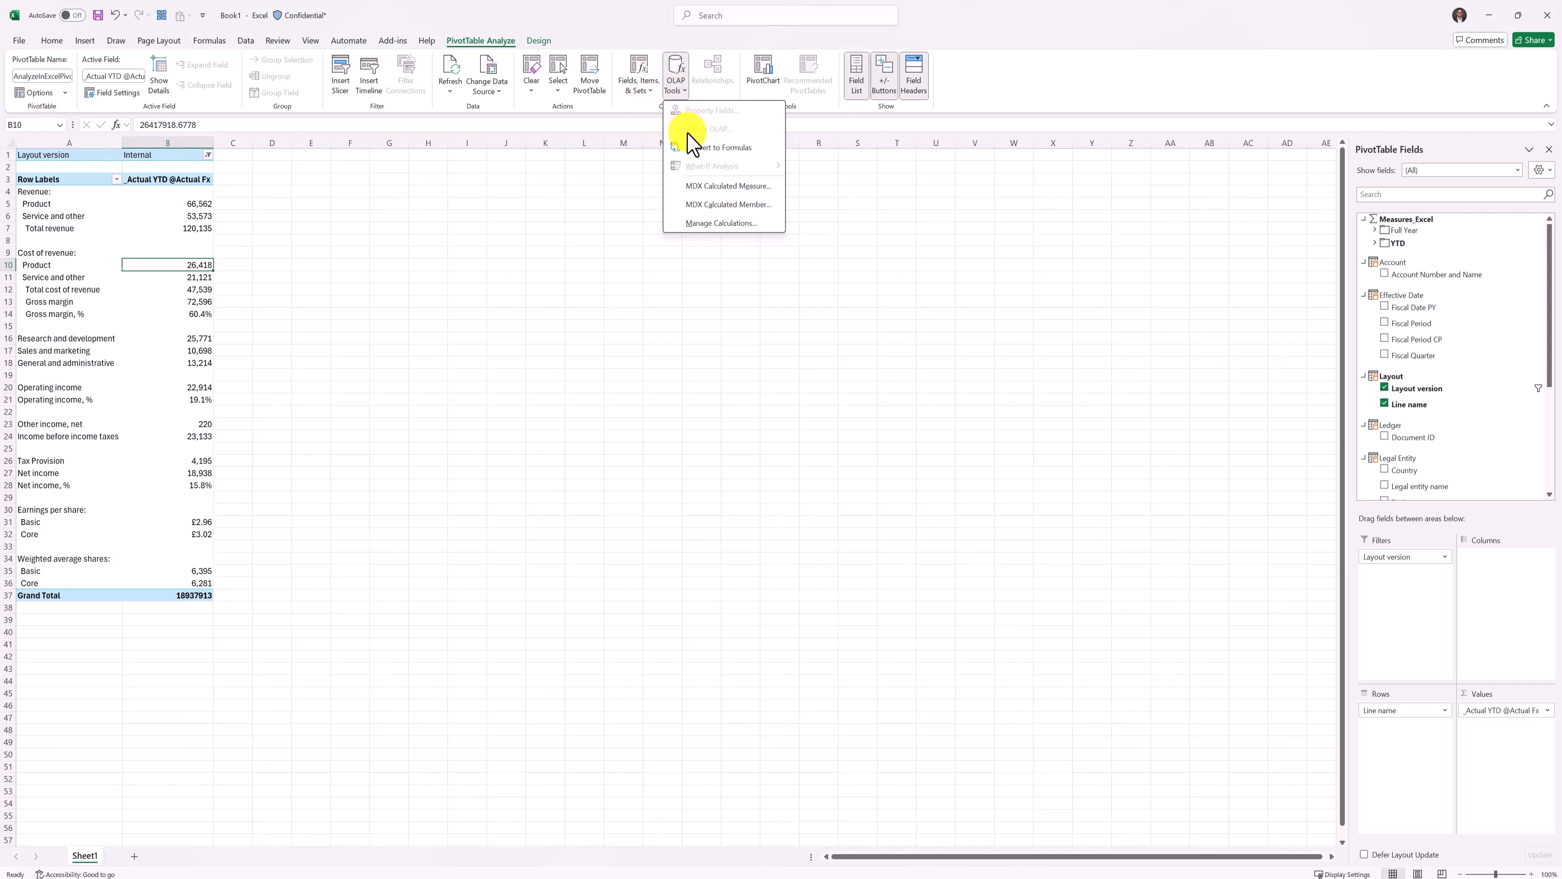
click(694, 149)
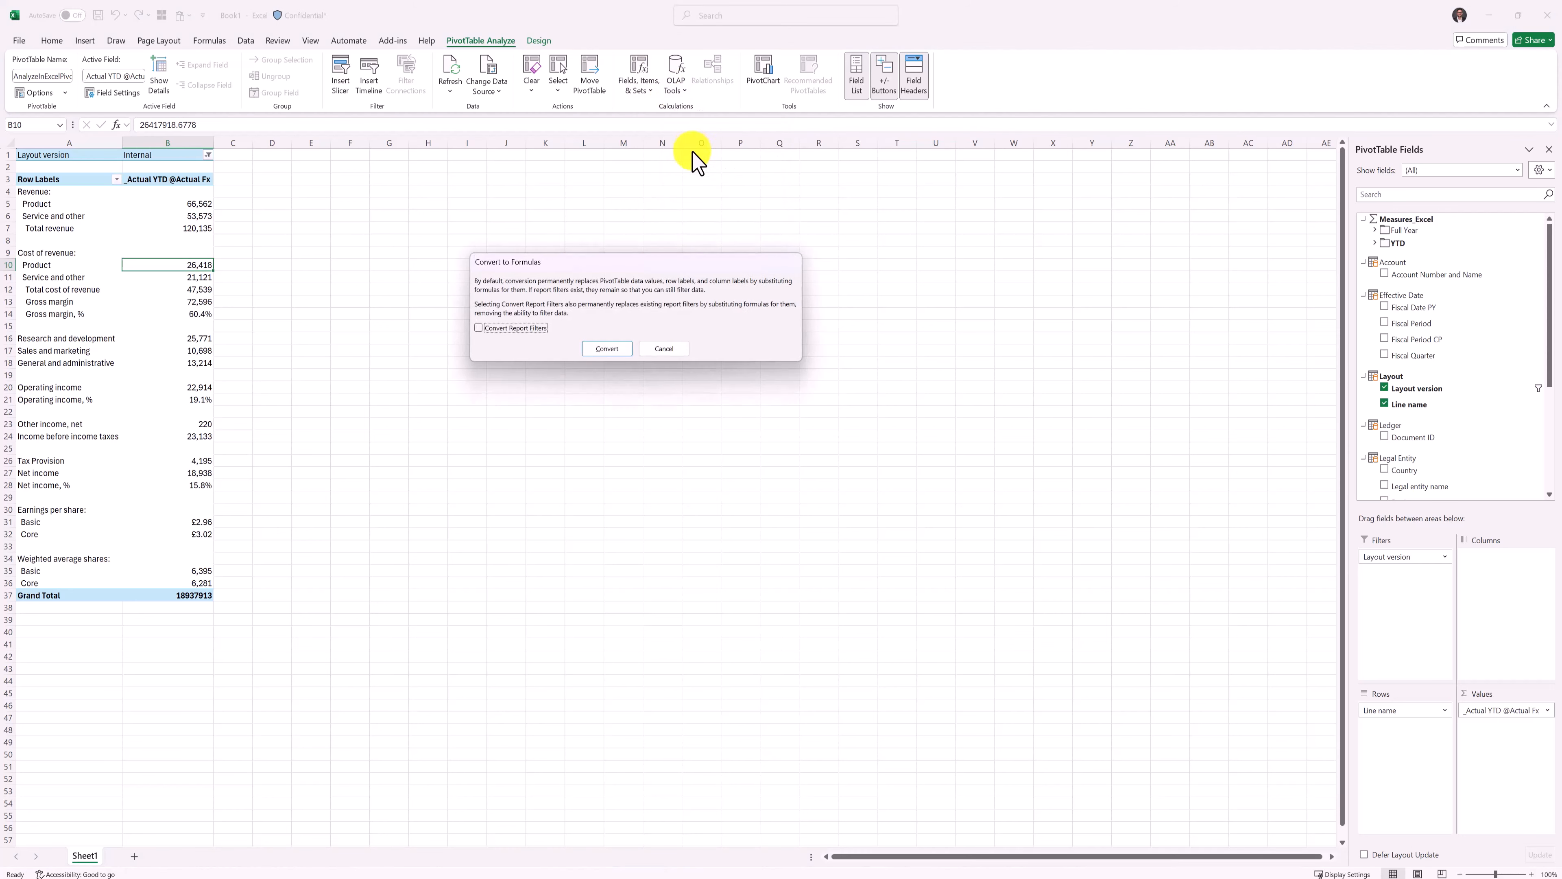
click(603, 350)
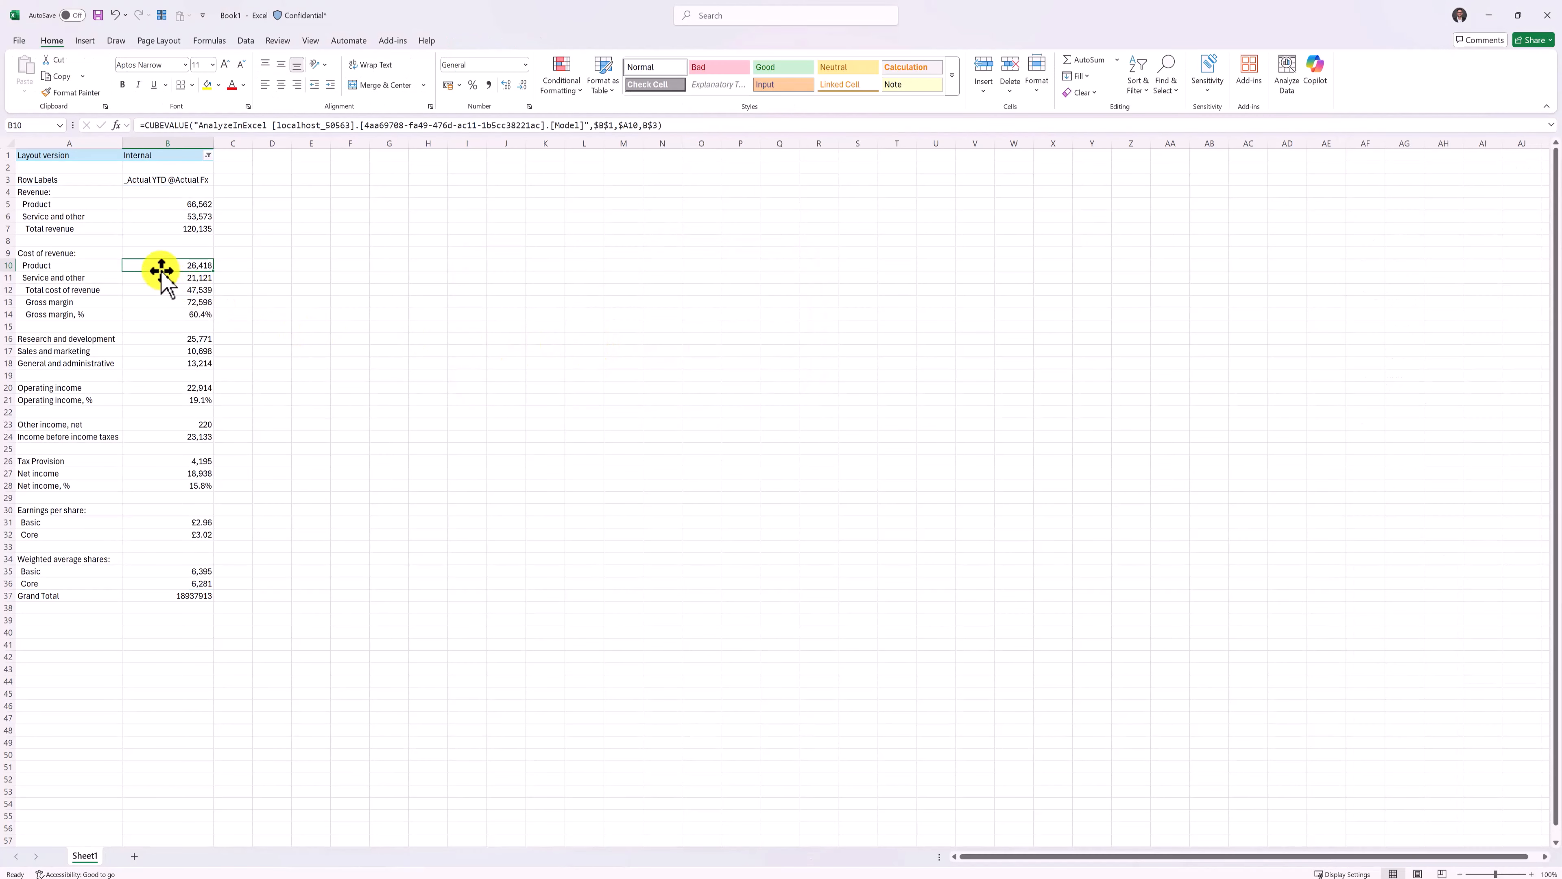
Move the Product cost of revenue formula from B10 to G11 and fill that cell yellow
drag(161, 271, 385, 289)
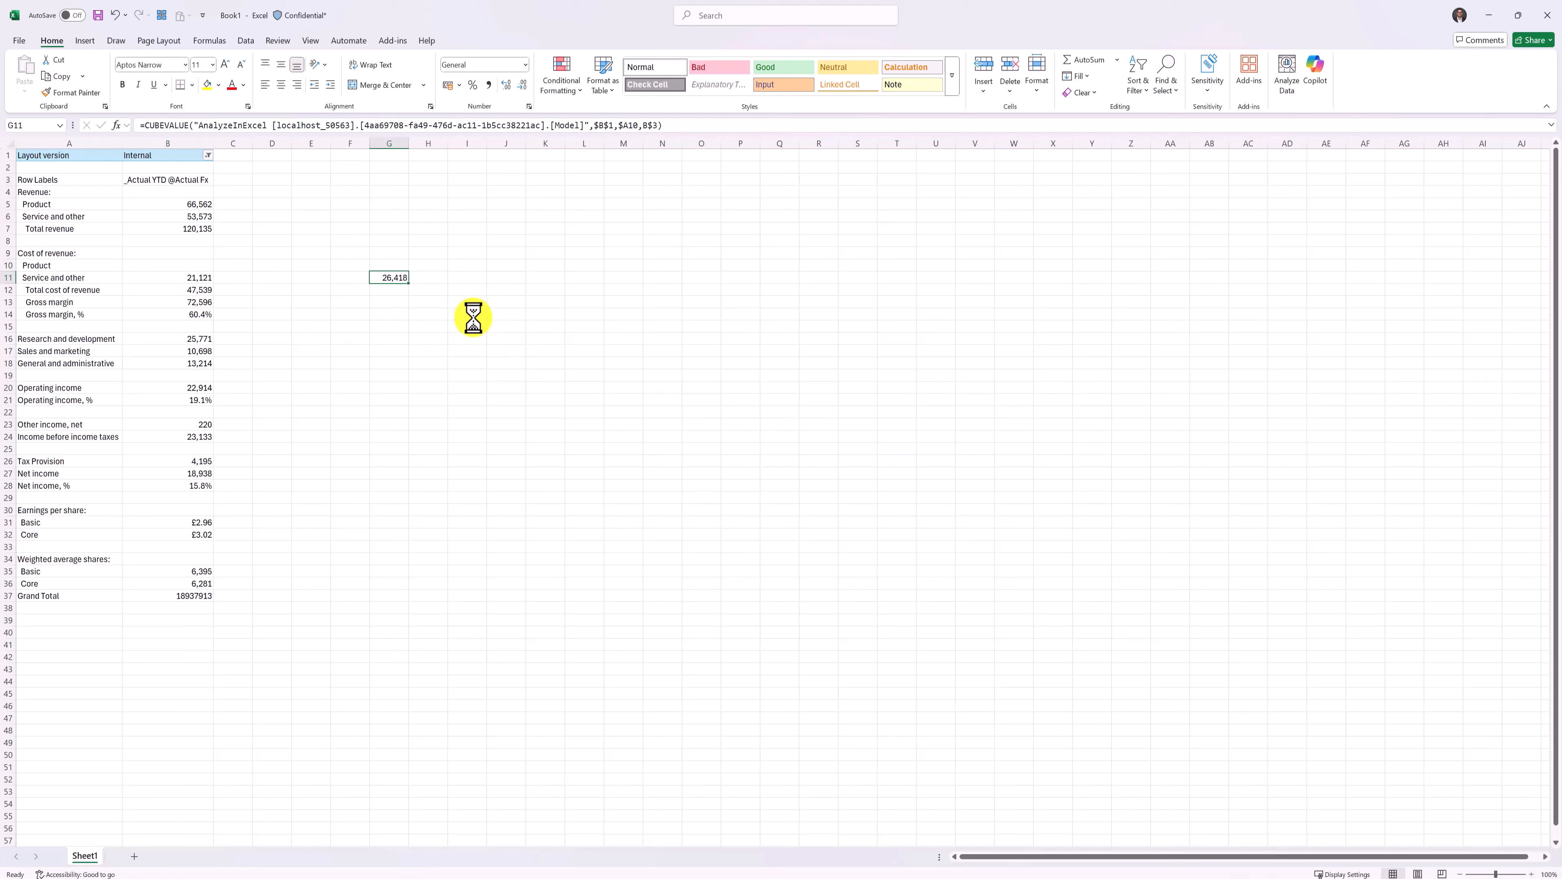
click(207, 84)
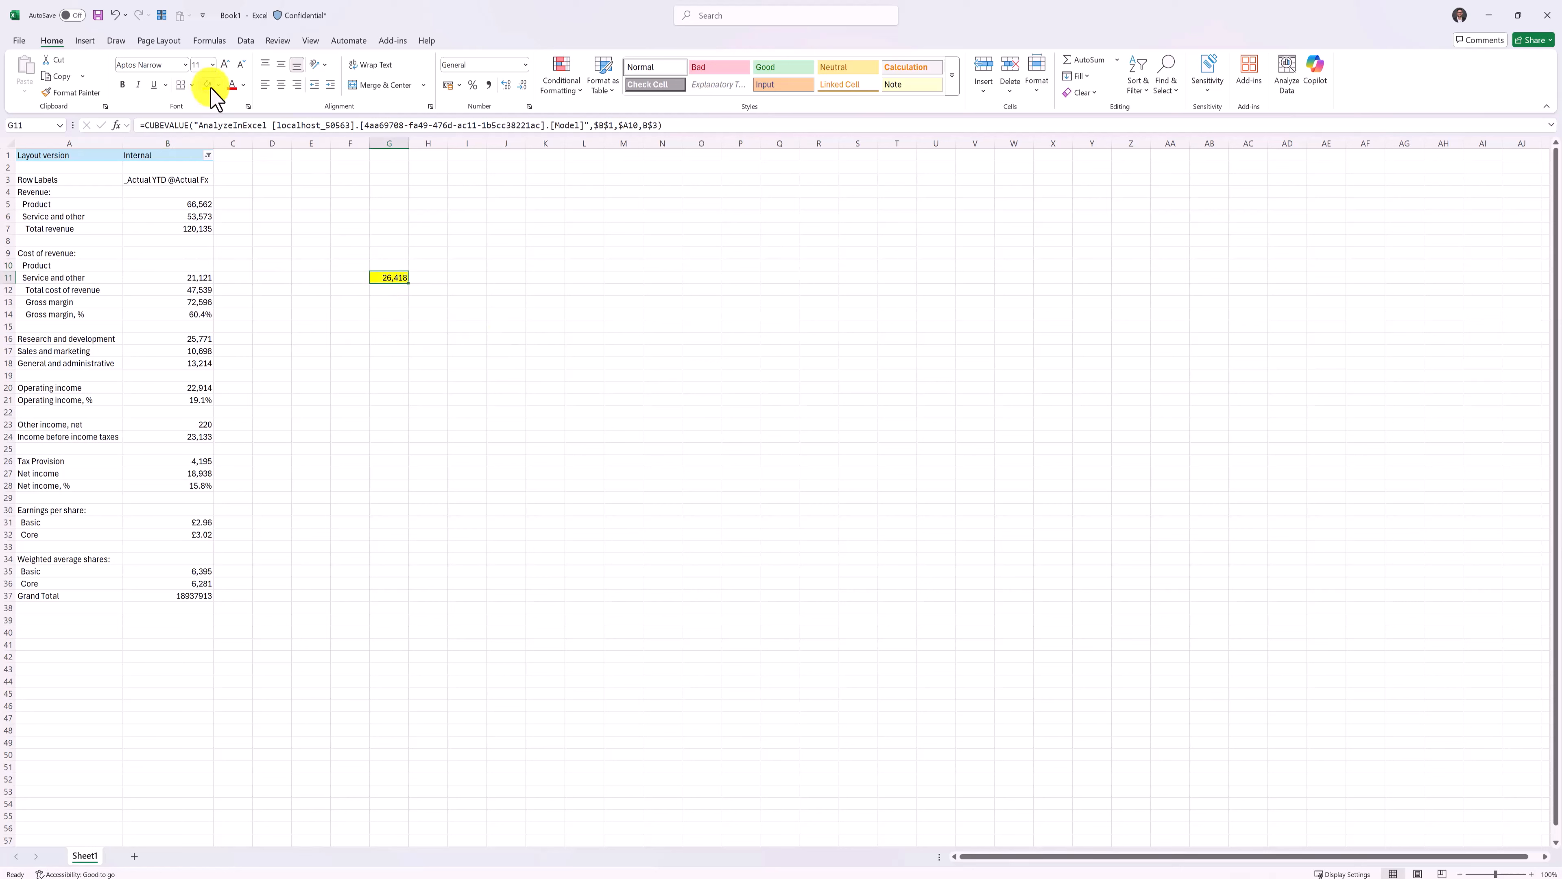
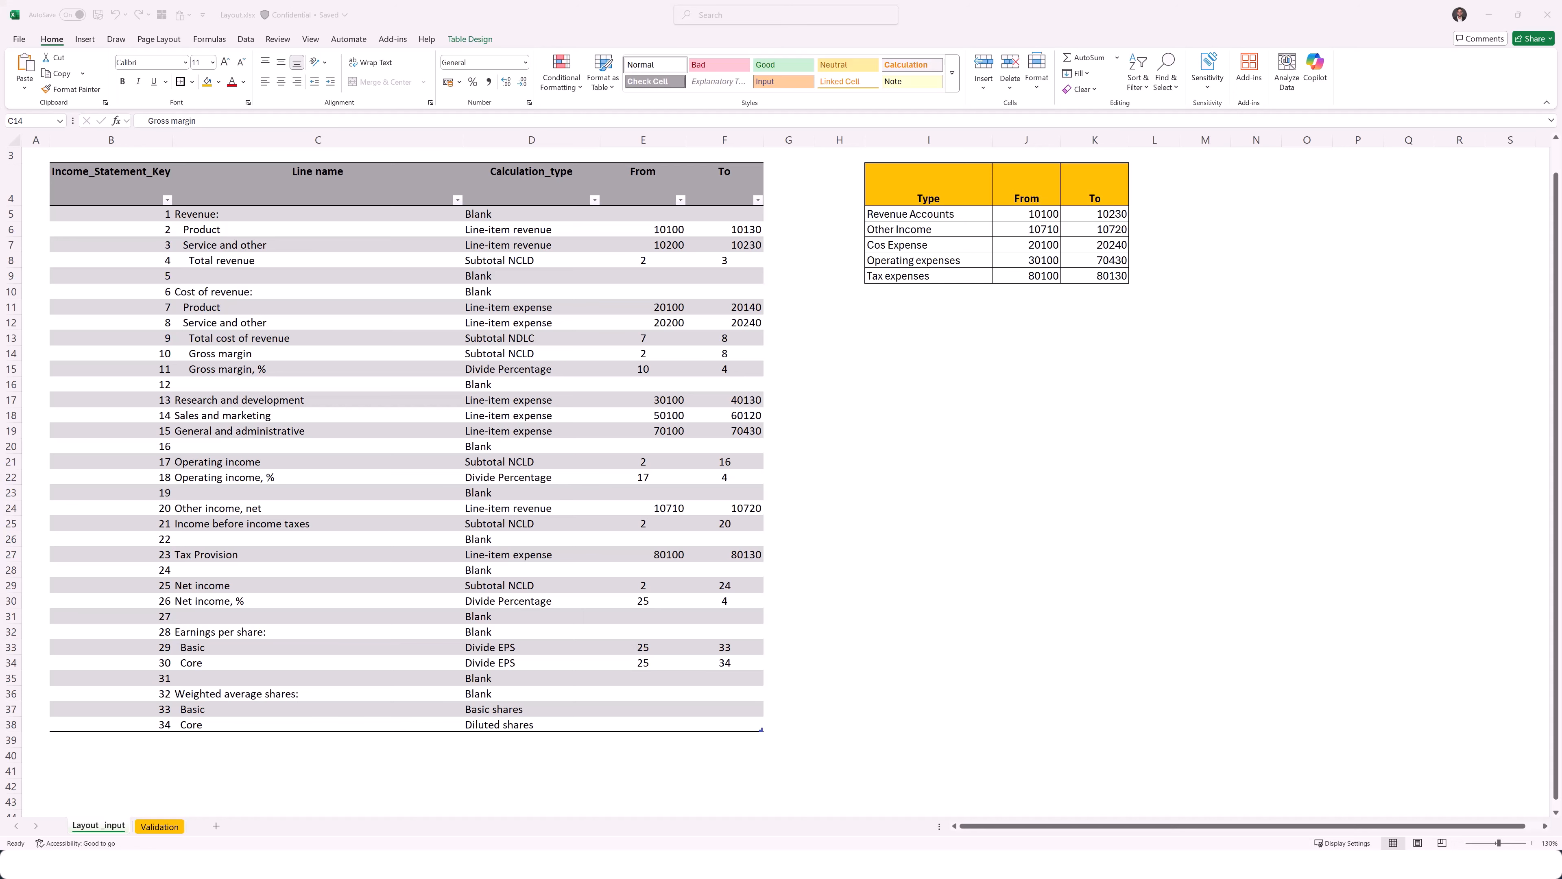
Replace the layout table's contents in C5:F38 with new line names in column C, from Revenues and other income to Number of Shares
drag(725, 213, 254, 726)
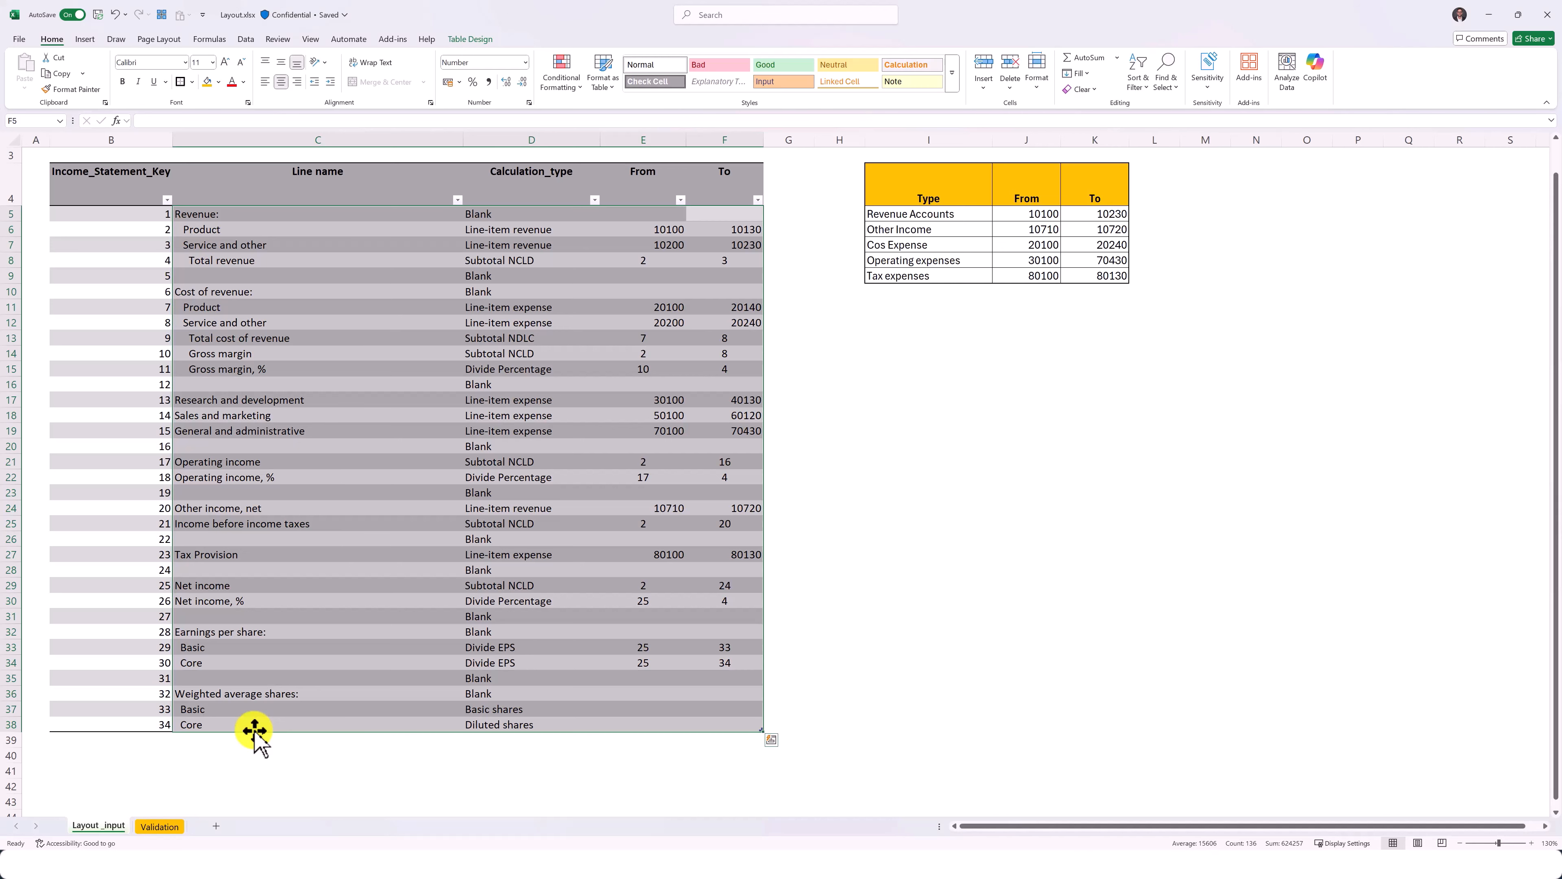
key(Delete)
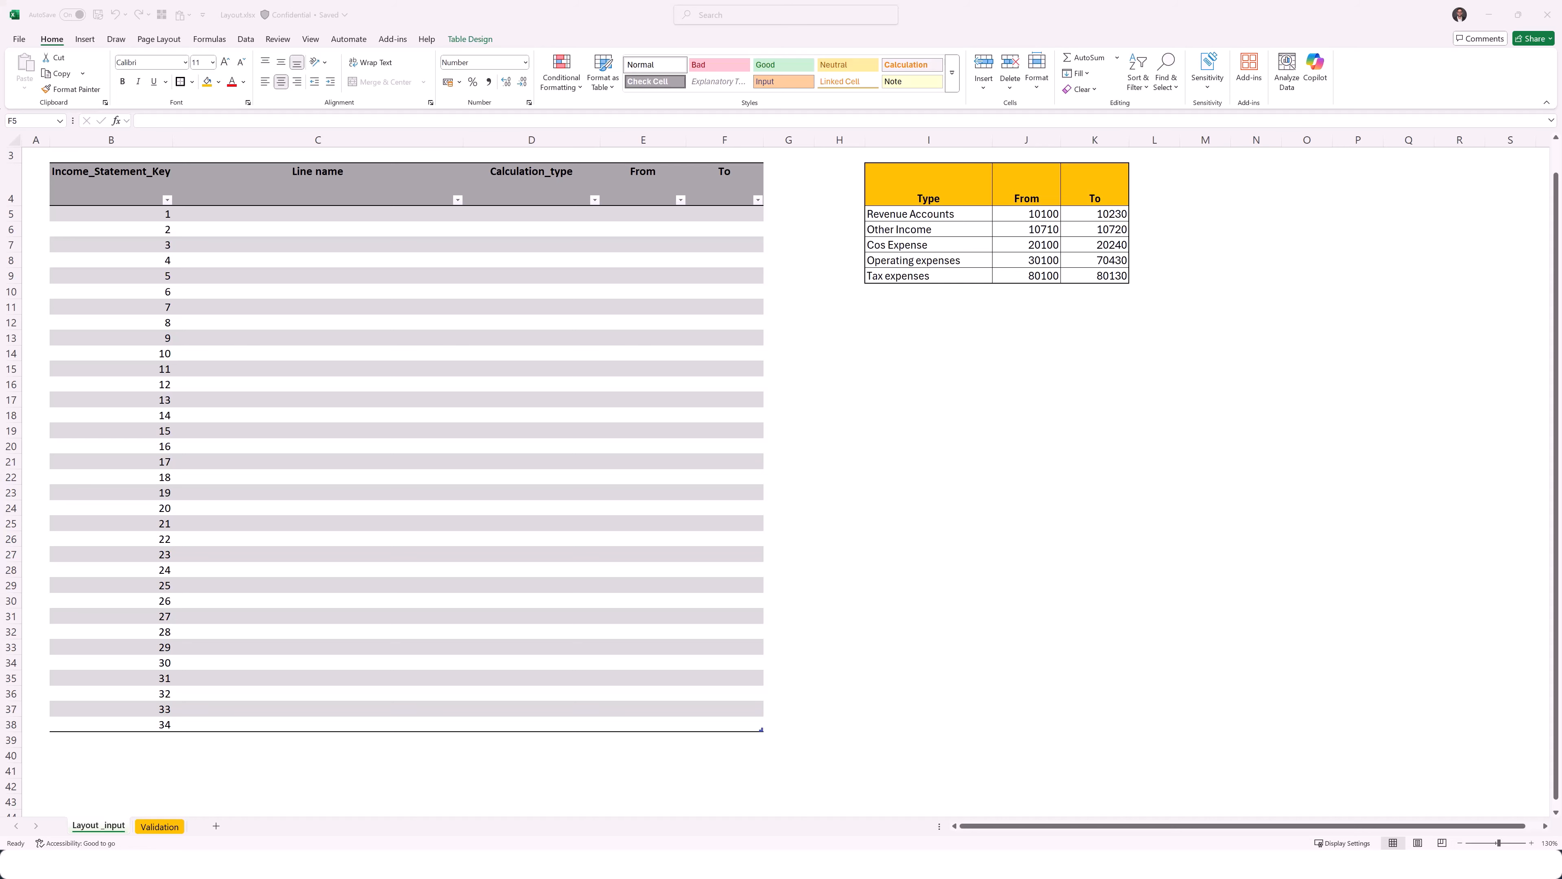
click(207, 216)
text(Revenues and other income Sales and other operating revenue Income from equity affialiates Other income / discounts Total revenues and other income Costs and other deductions Crude oil and product purchases Production and manufacturing expense Sell, general and administrative expense Depreciation and depletion (including impairments) Exporation expenses, including dry holes Non-service pension and postretirement benefit expense Interest expense Other taxes and duties Total costs and other deductions Income (loss) before income taxes Income (loss) before income taxes, %  Income tax expense (benefit) Net income (loss) Net income (loss), %  Earnings (loss) per common share (dollars)  Number of Shares)
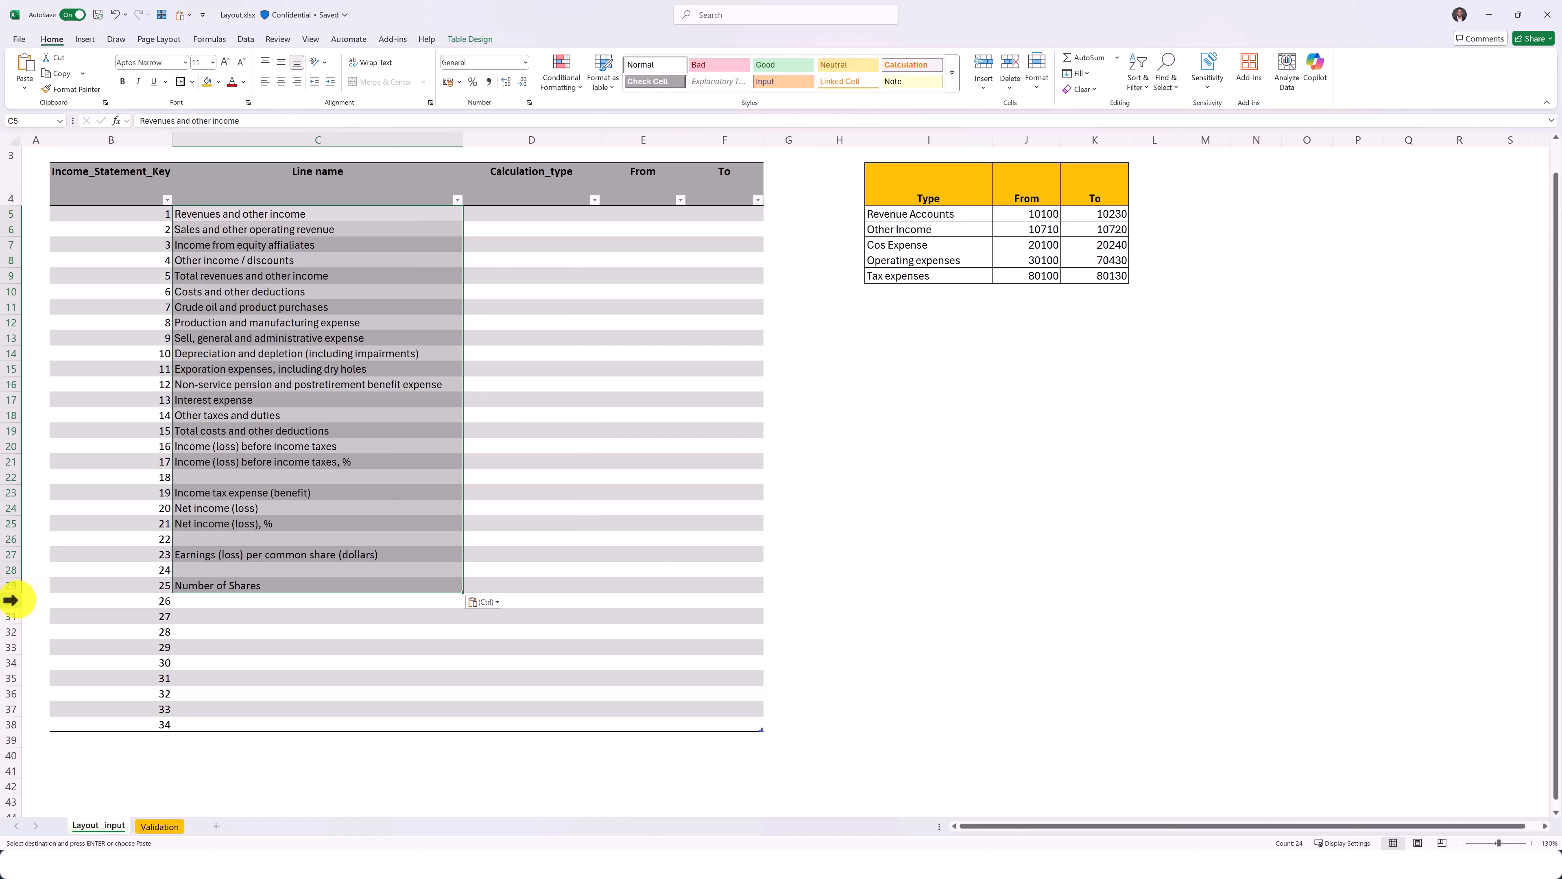
Delete the unused rows 30 to 38 below the Number of Shares line
drag(11, 600, 20, 725)
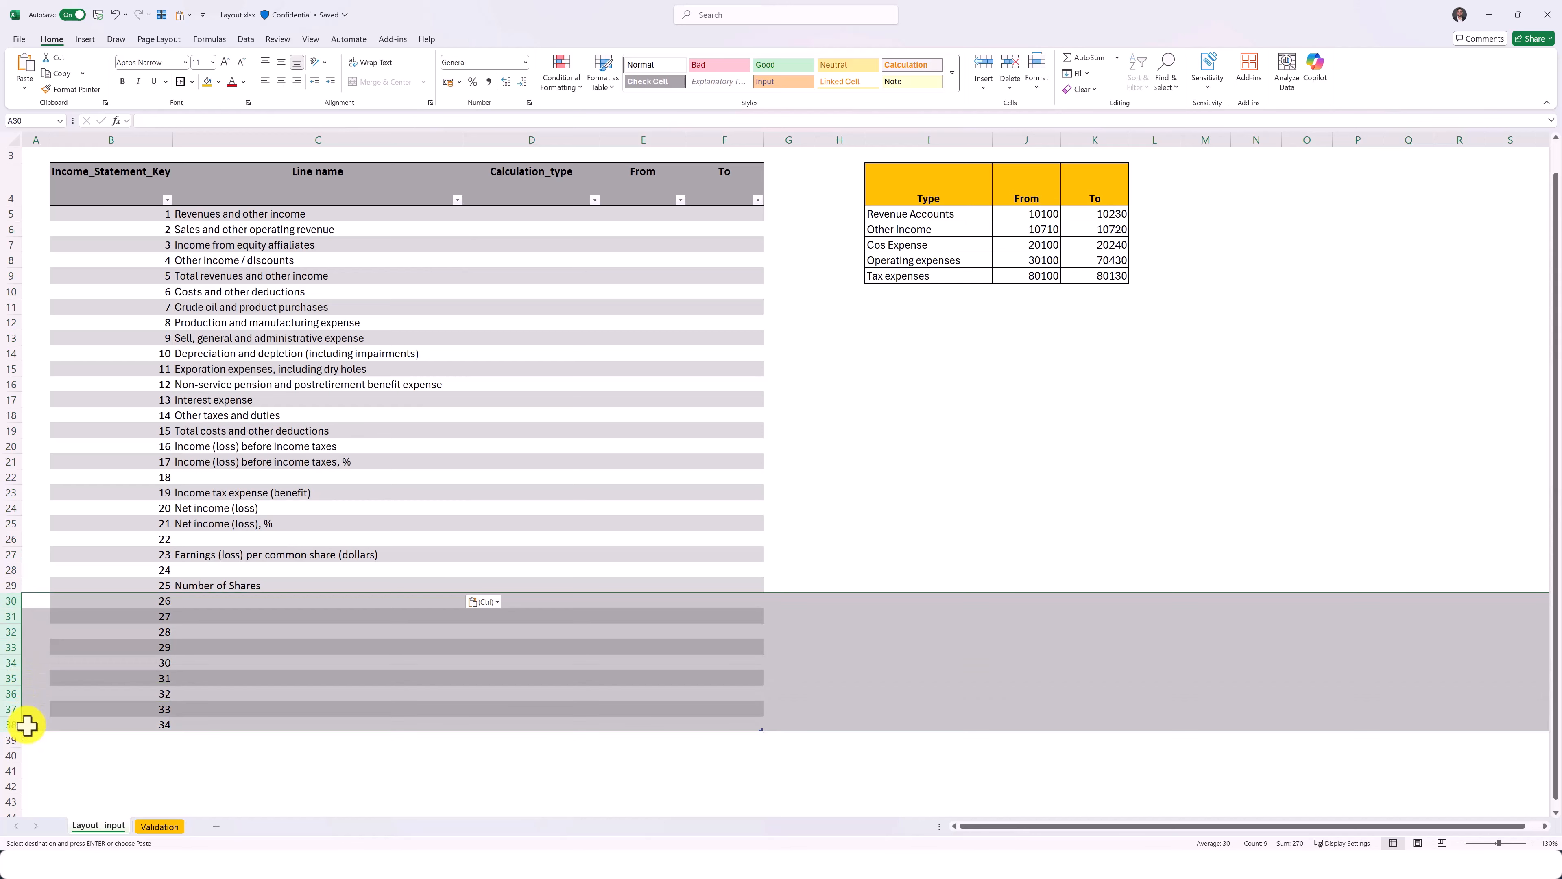
right_click(18, 725)
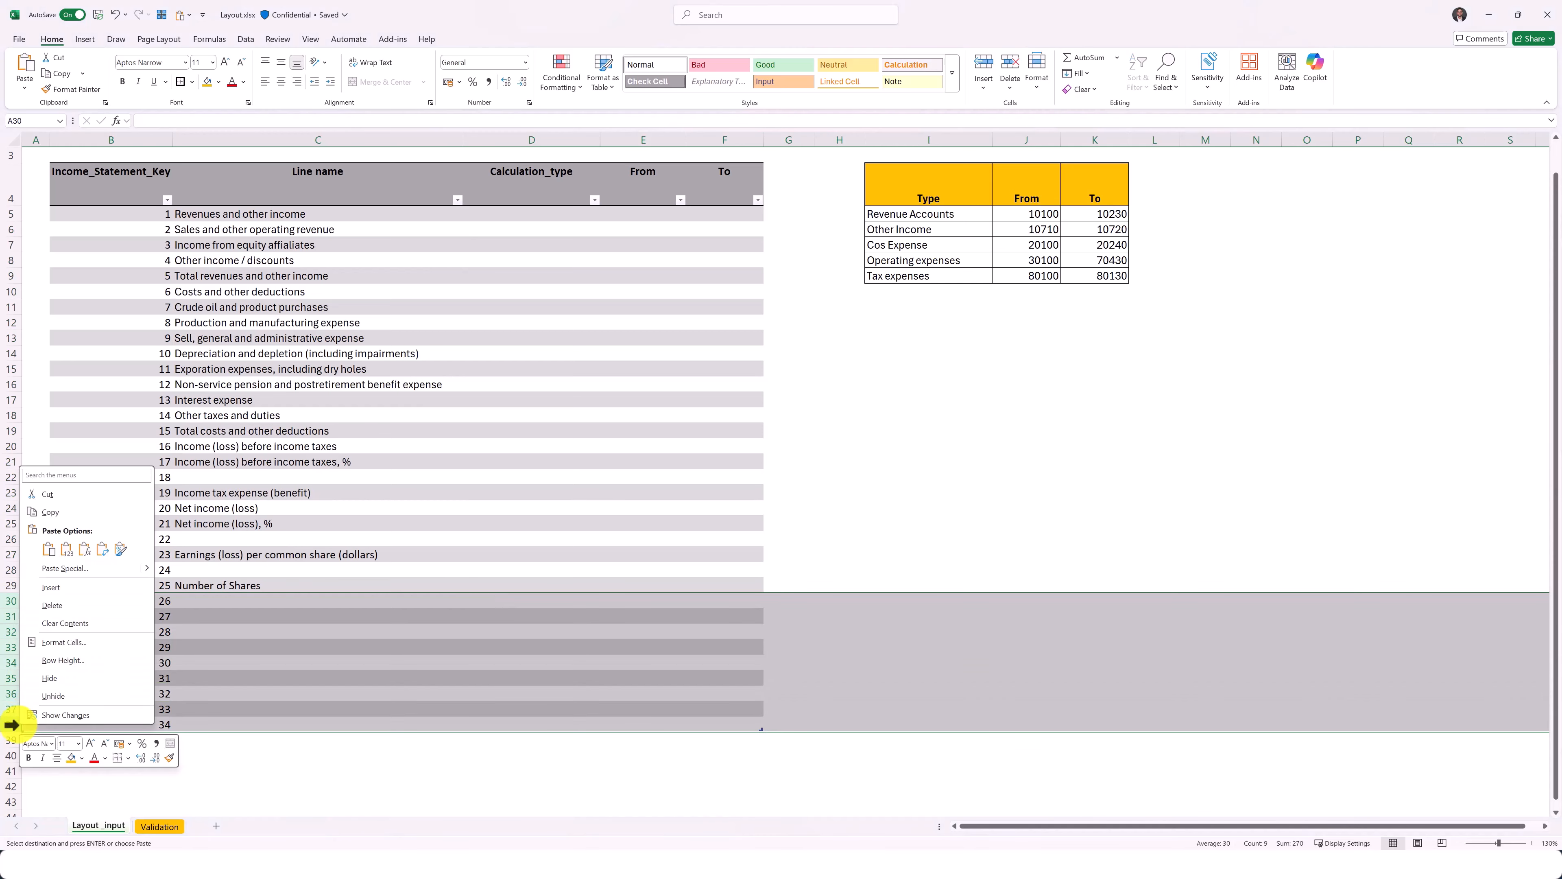
click(54, 608)
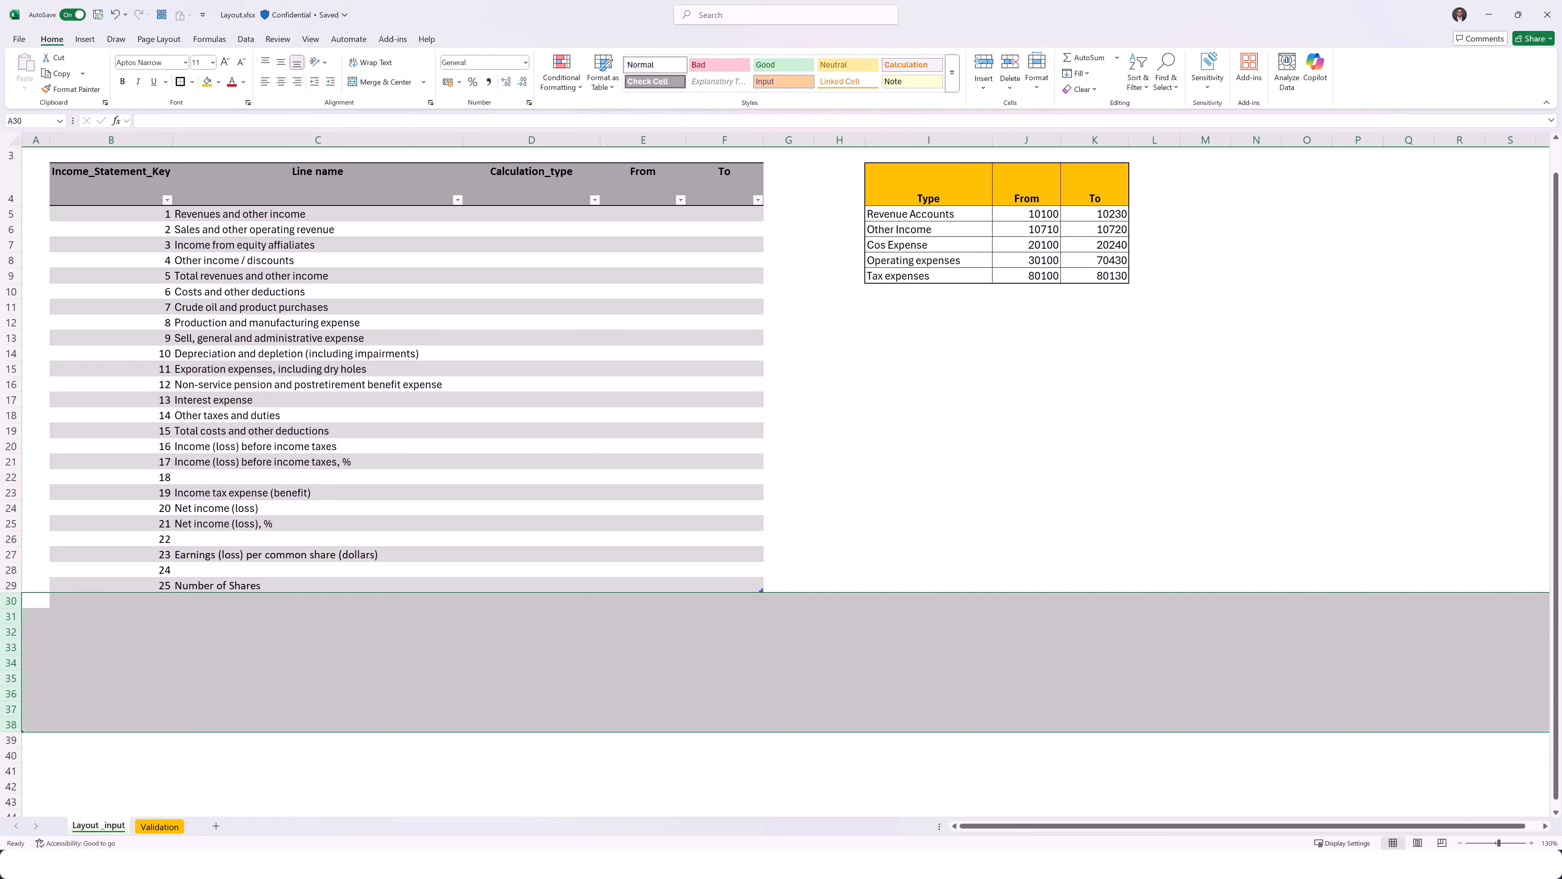
Set the Calculation_type of Revenues and other income to Blank and of Sales and other operating revenue to Line-item revenue
click(594, 214)
click(606, 215)
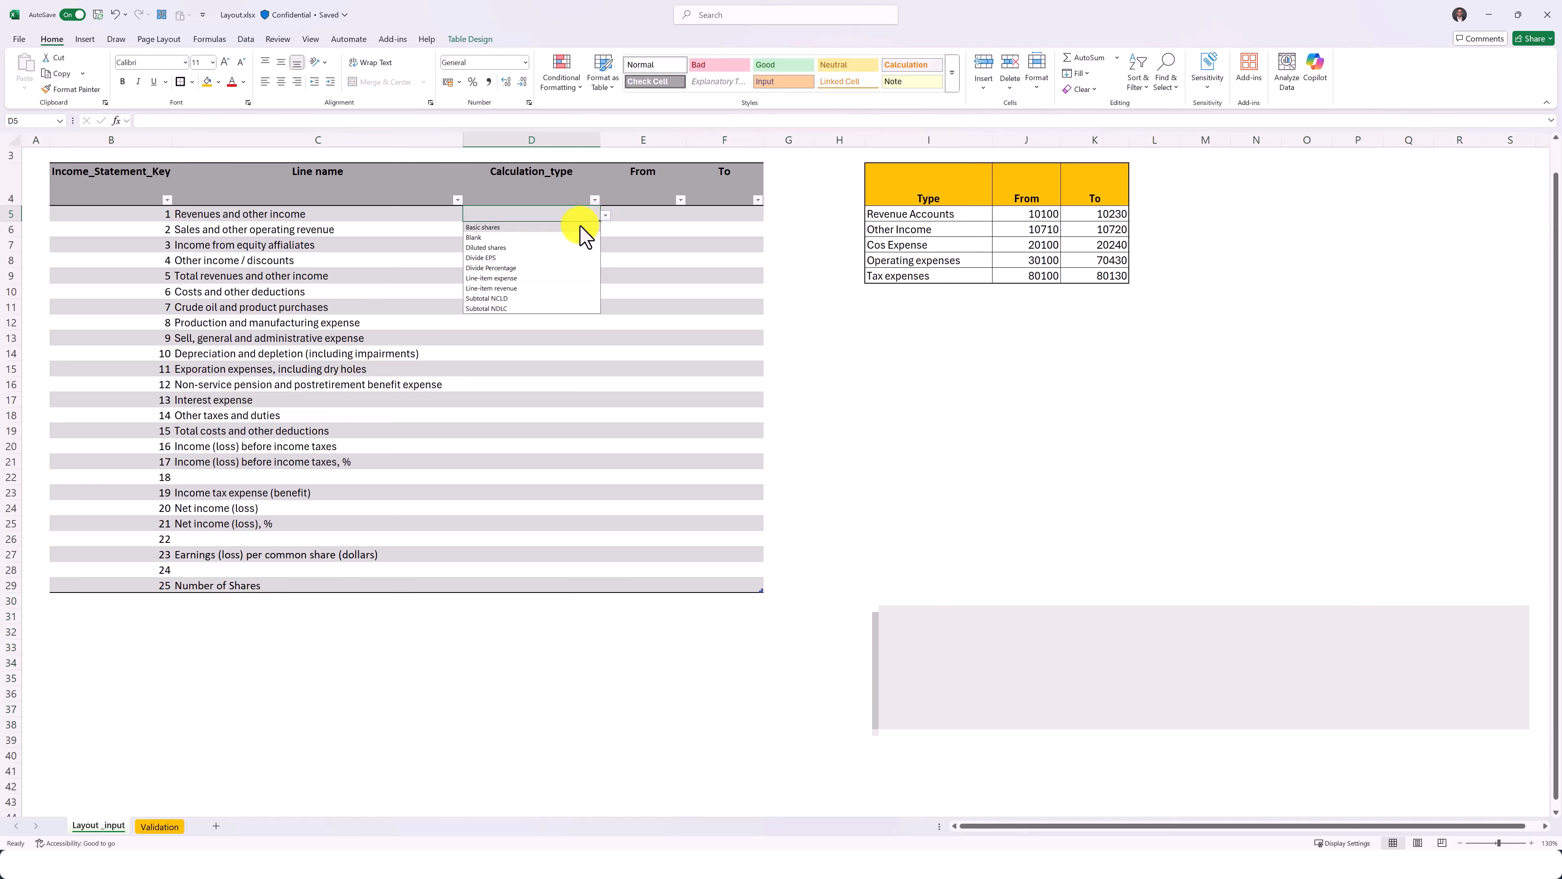
click(557, 238)
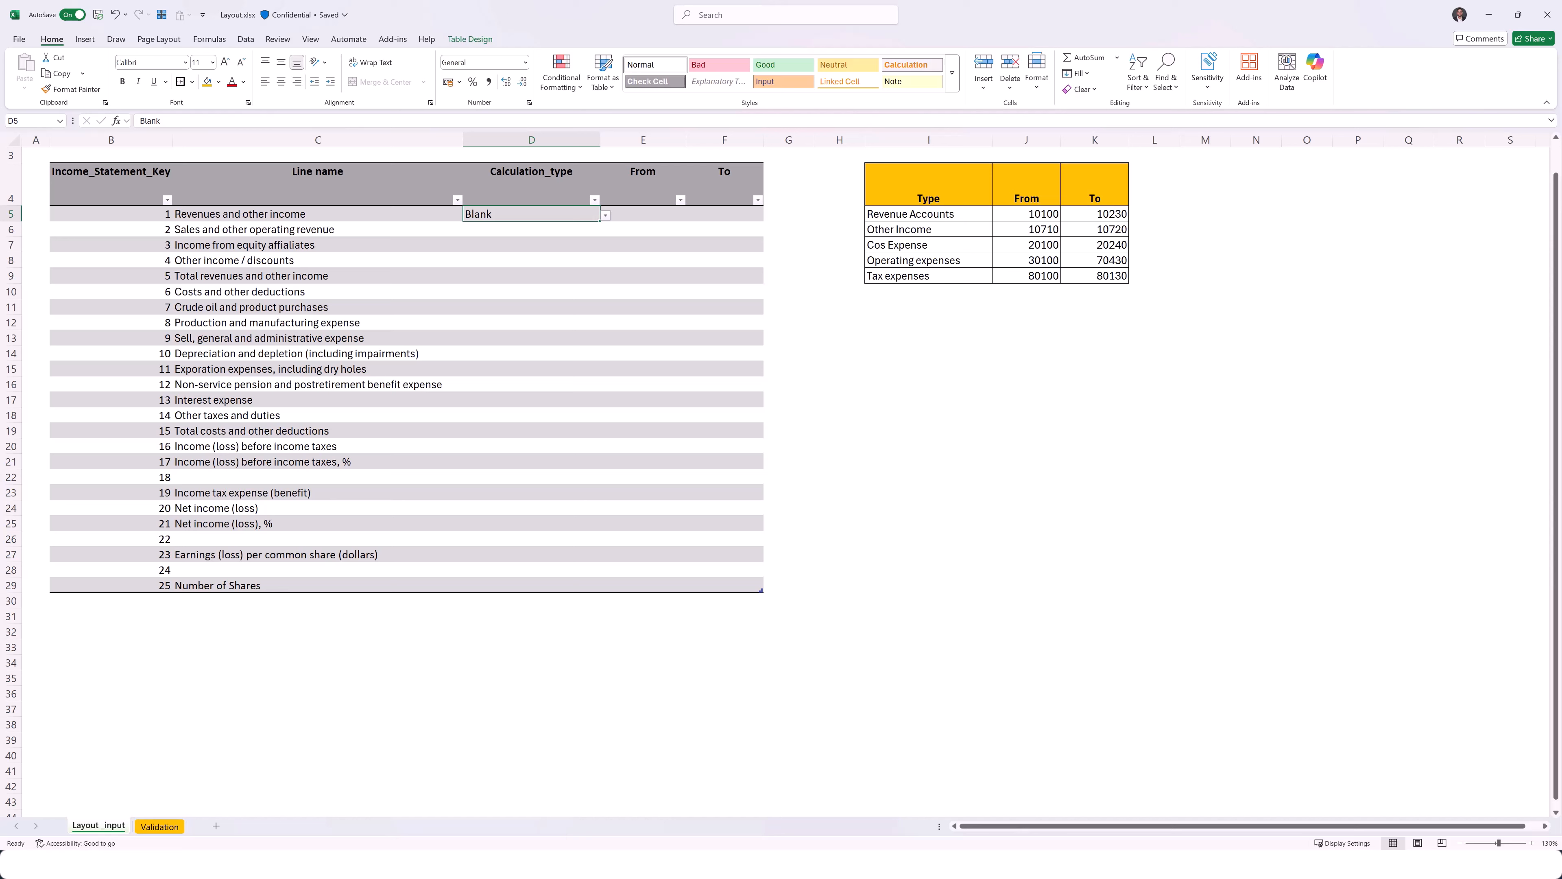
key(Return)
click(606, 230)
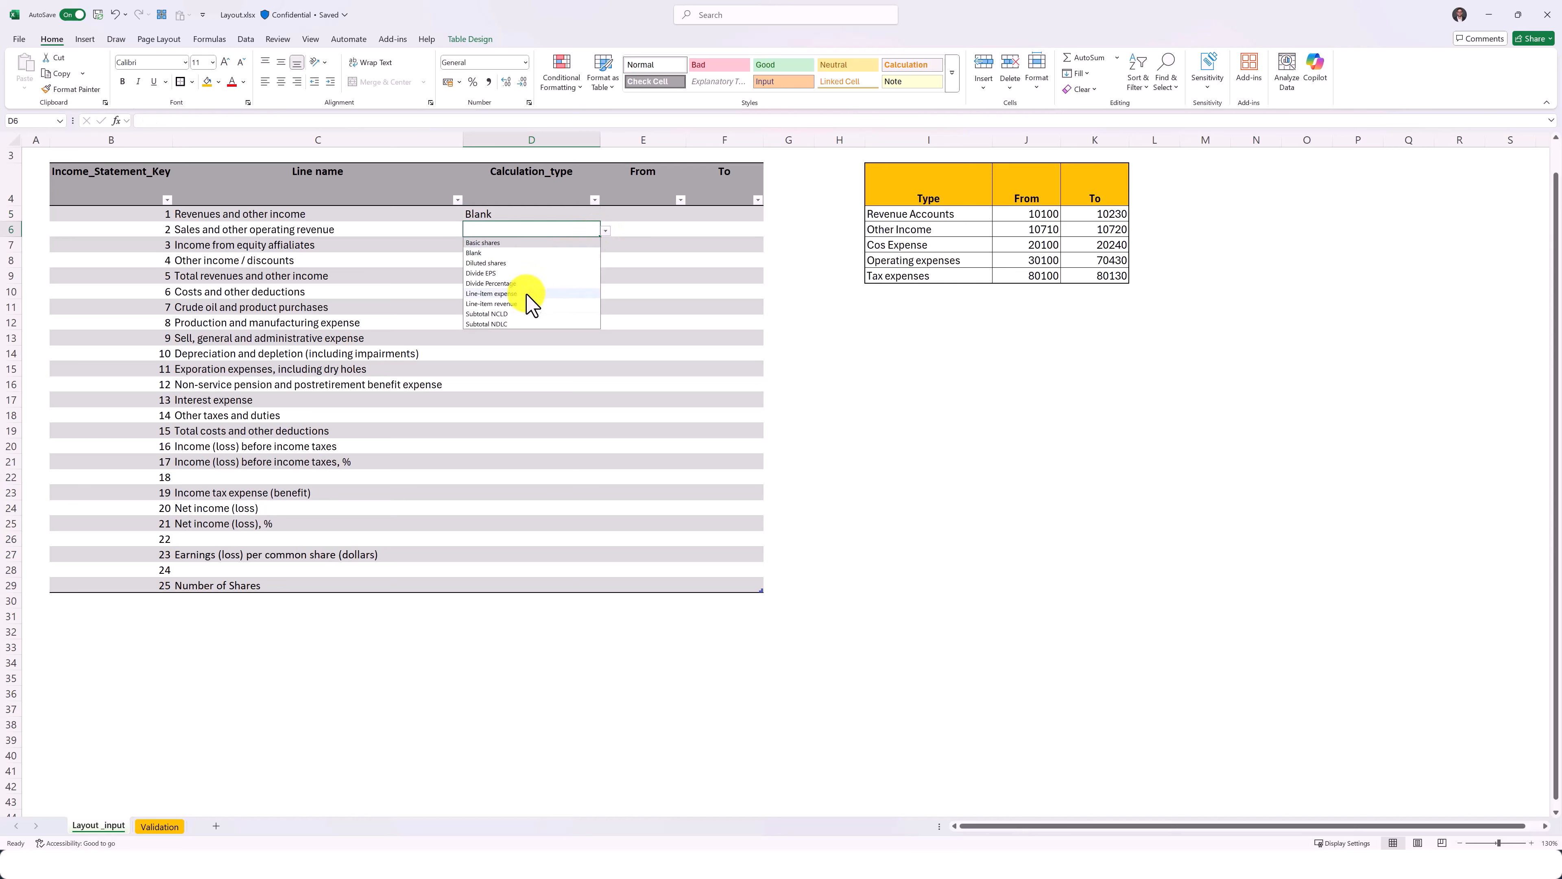
click(528, 304)
key(Return)
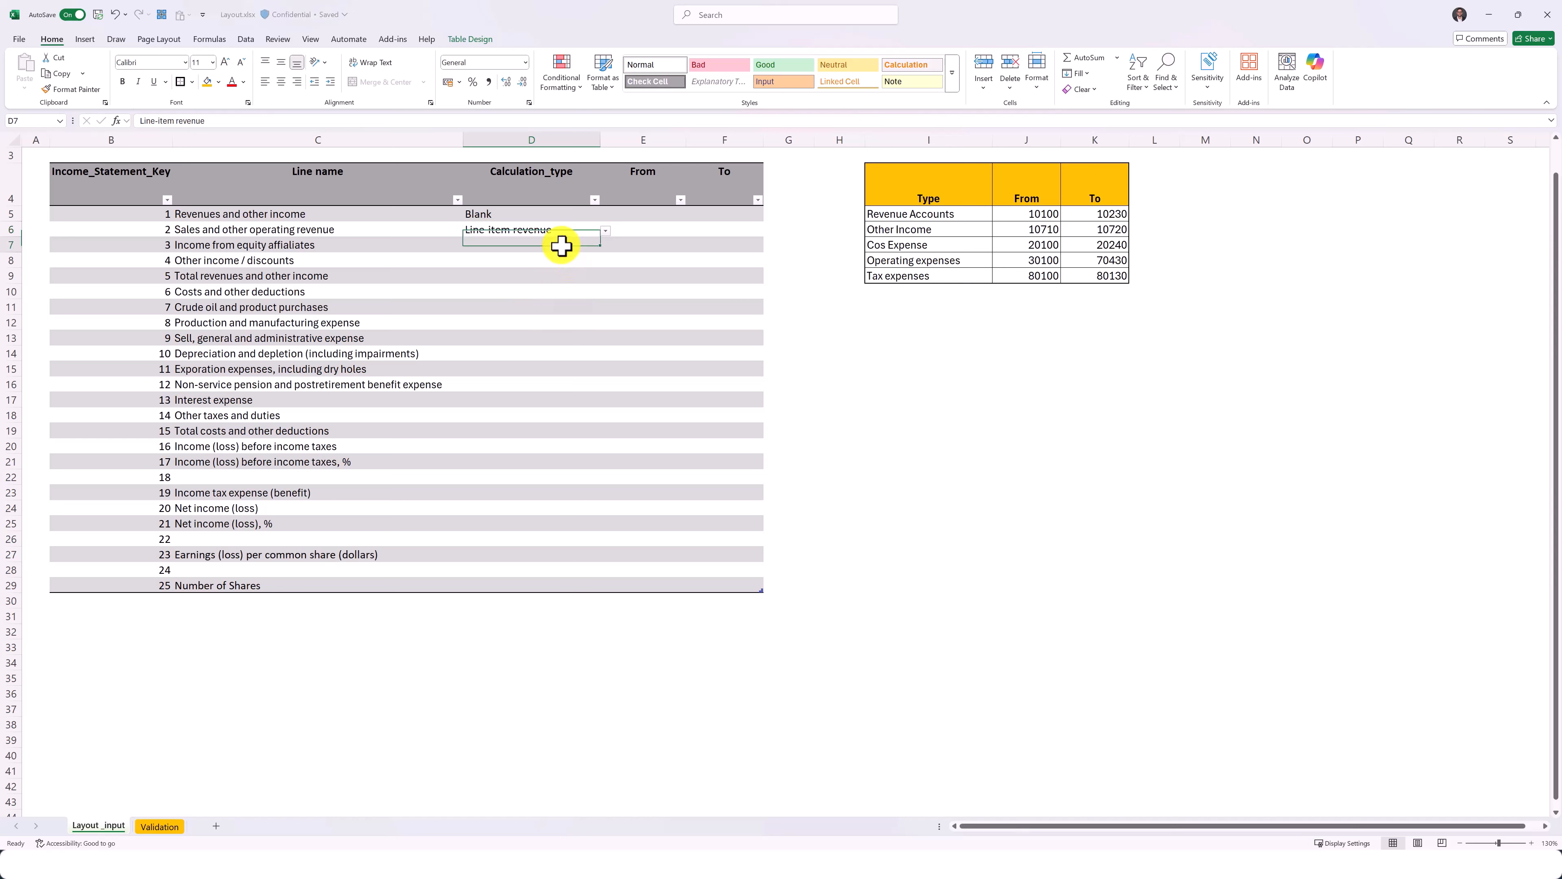
Set the Calculation_type of Income from equity affialiates and Other income / discounts to Line-item revenue
click(606, 246)
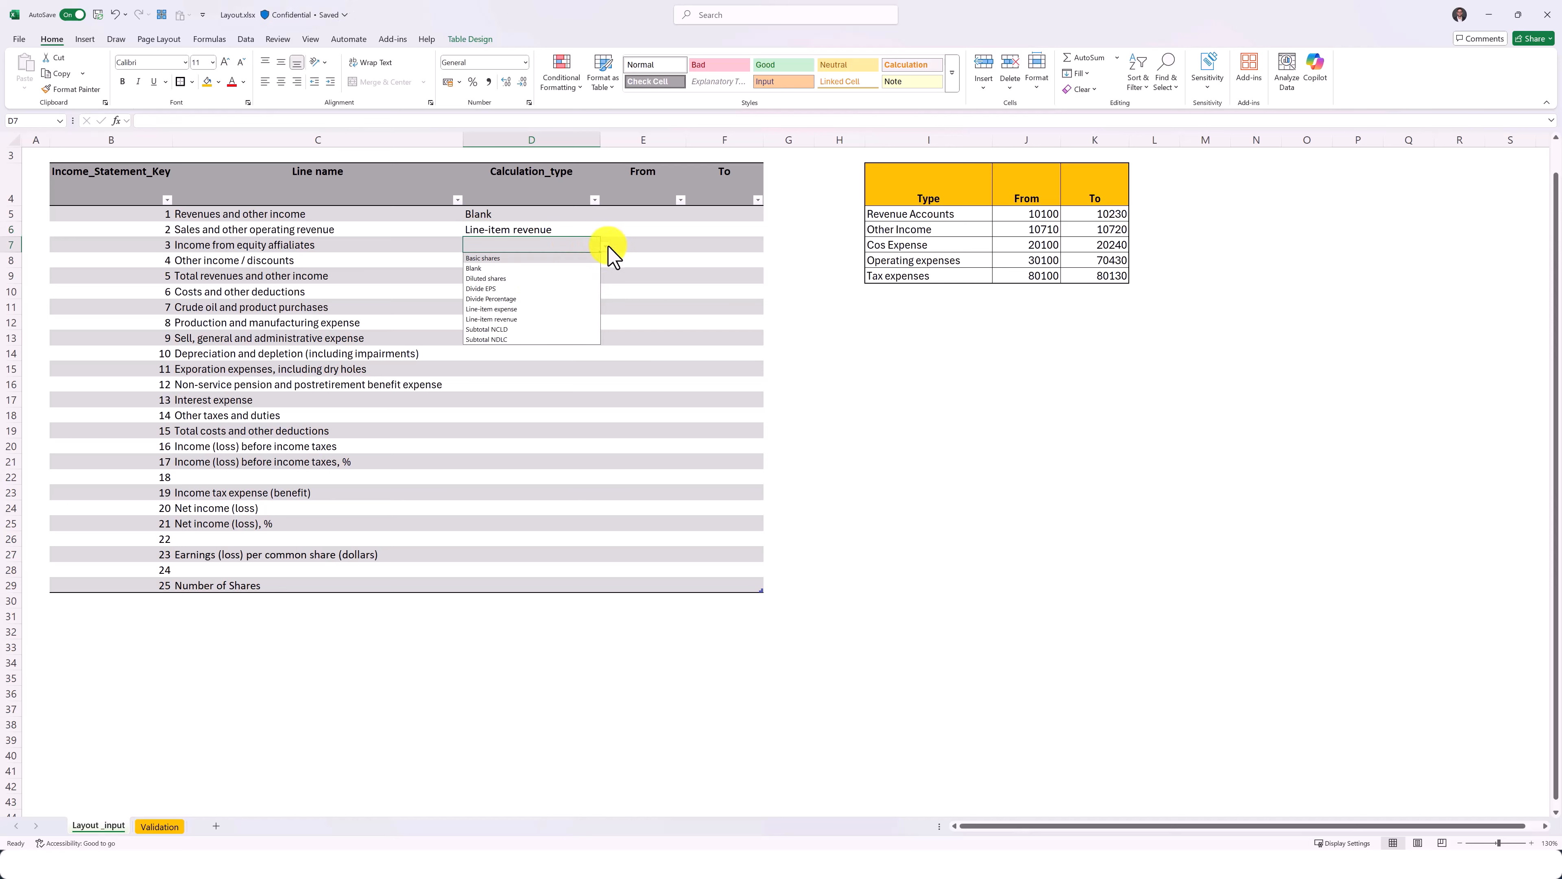
click(509, 319)
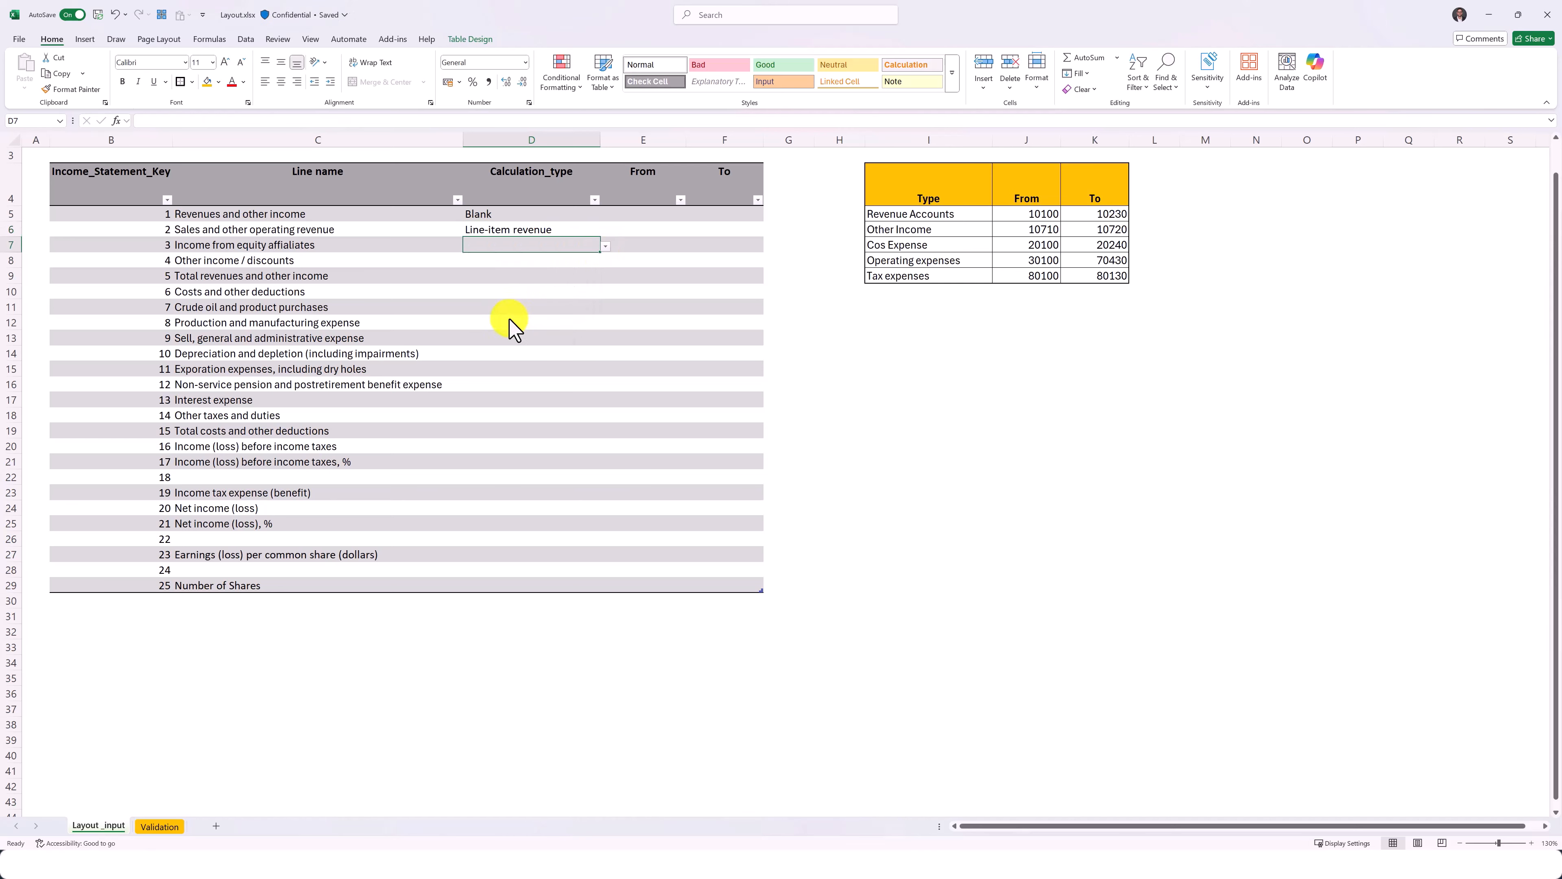
click(532, 259)
click(606, 261)
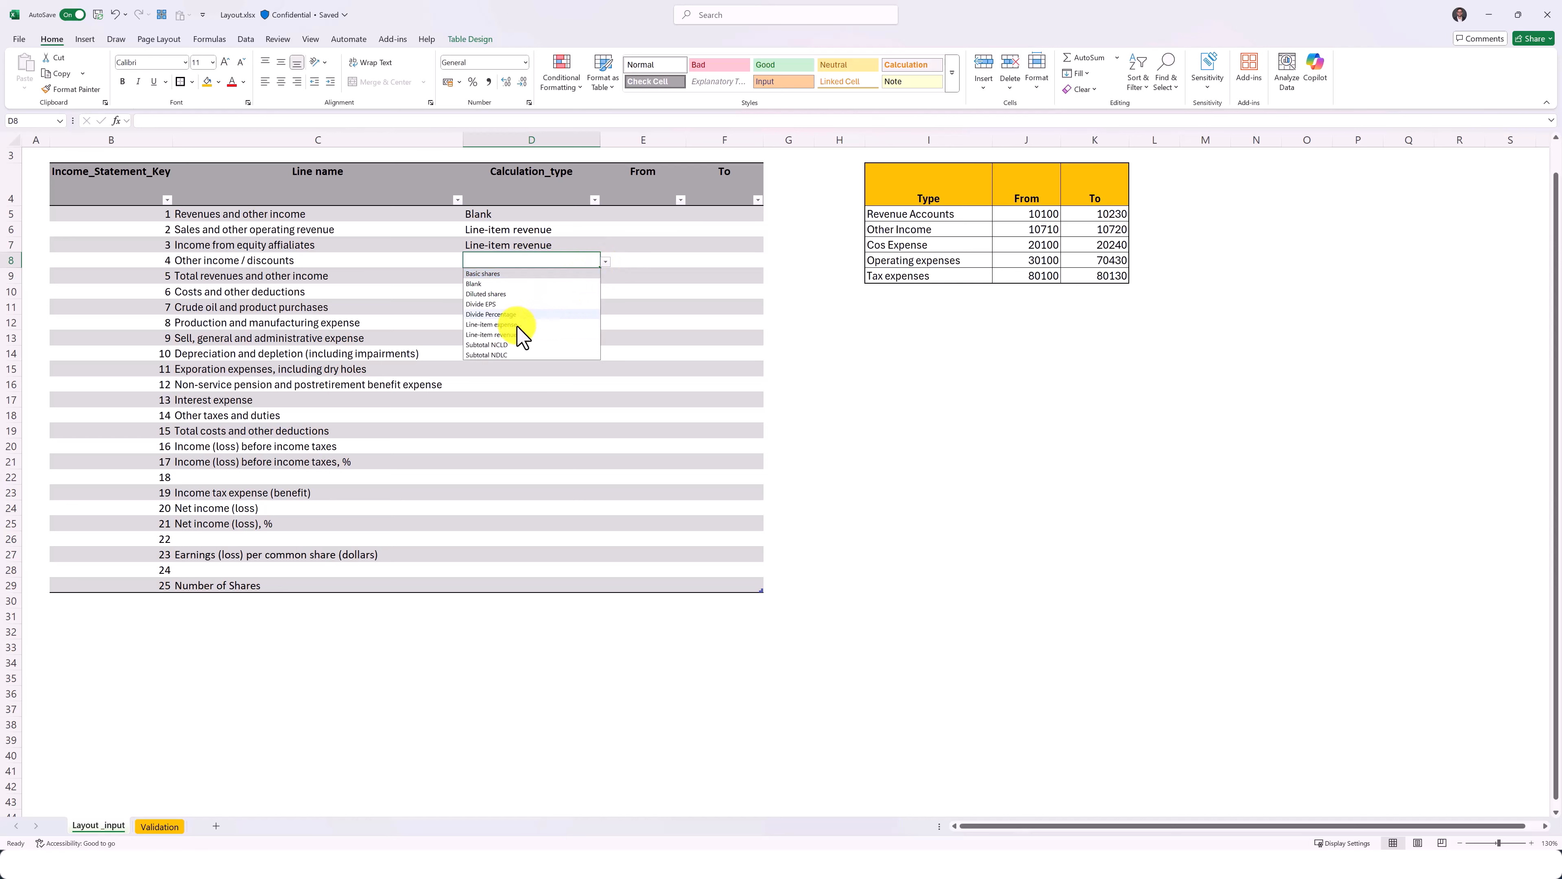
click(511, 334)
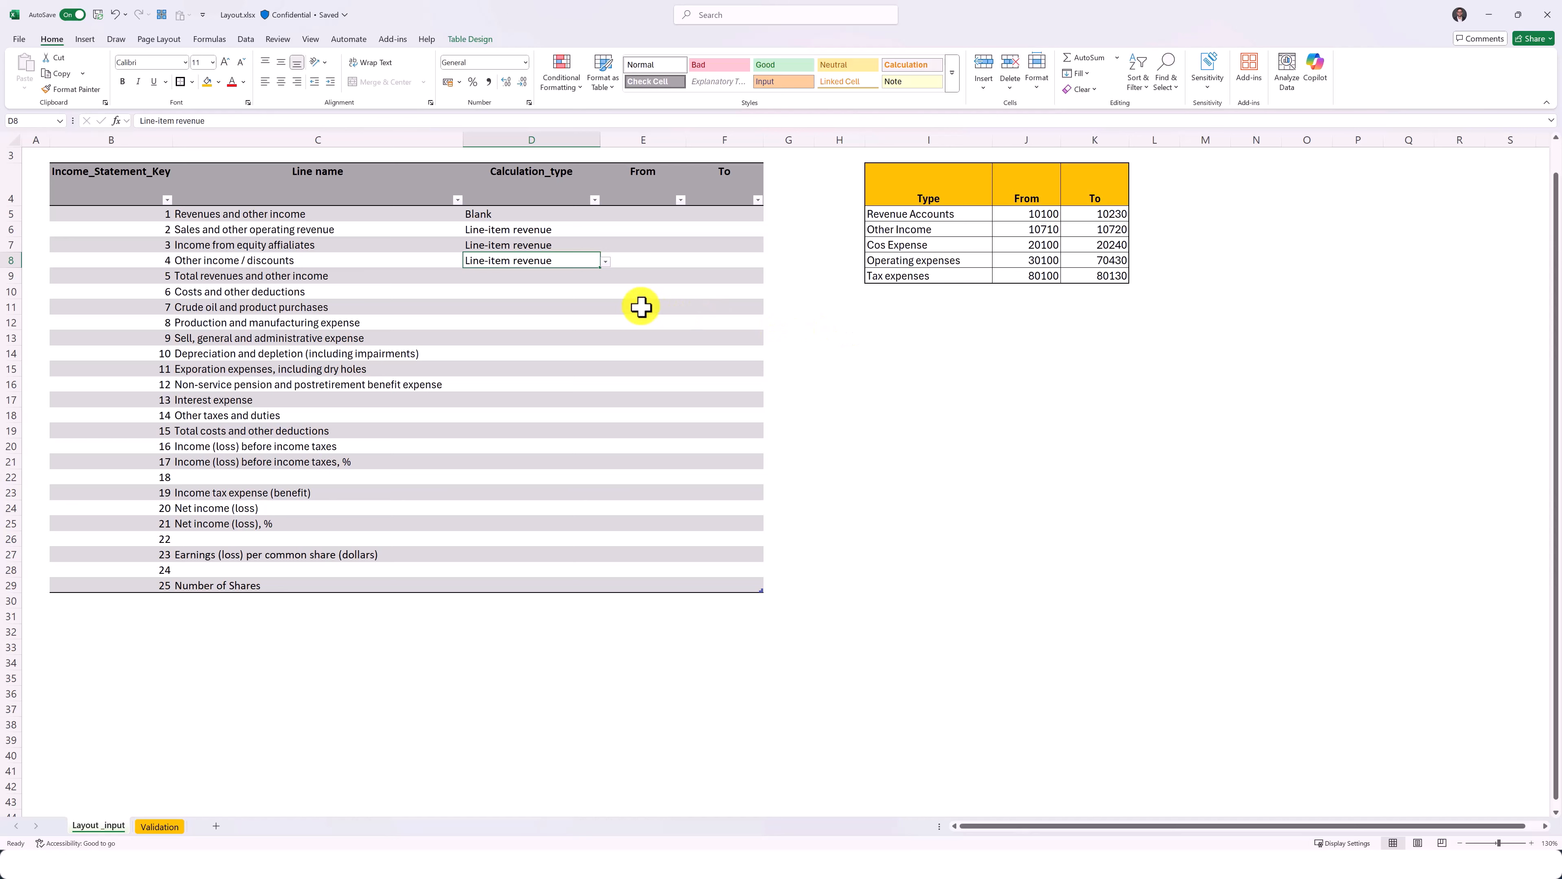
Set the Calculation_type of Total revenues and other income to Subtotal NCLD and of Costs and other deductions to Blank
click(549, 281)
click(606, 278)
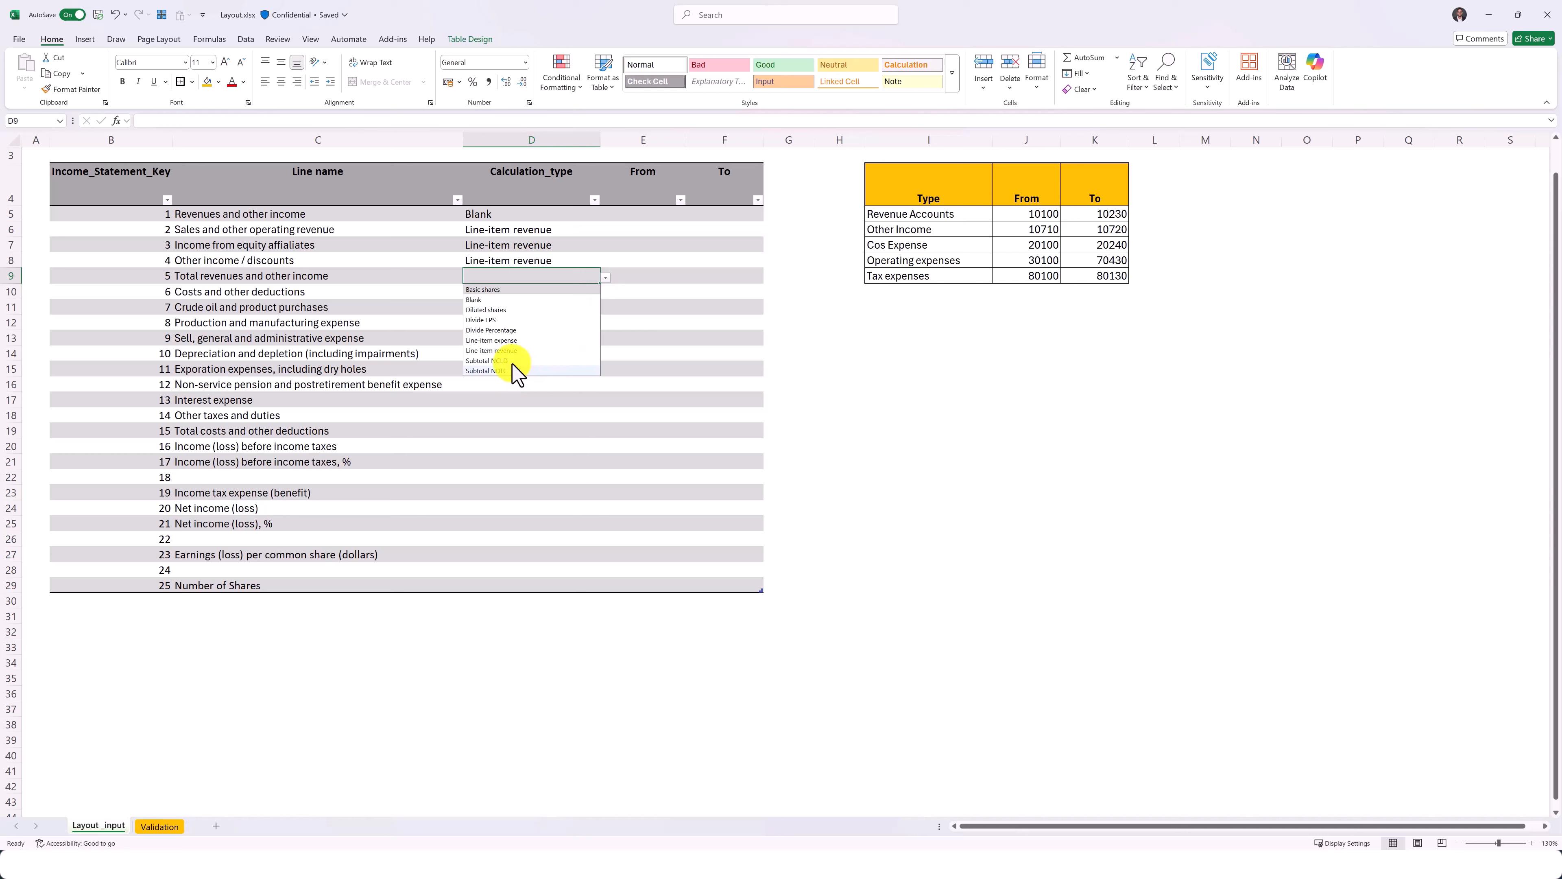
click(492, 361)
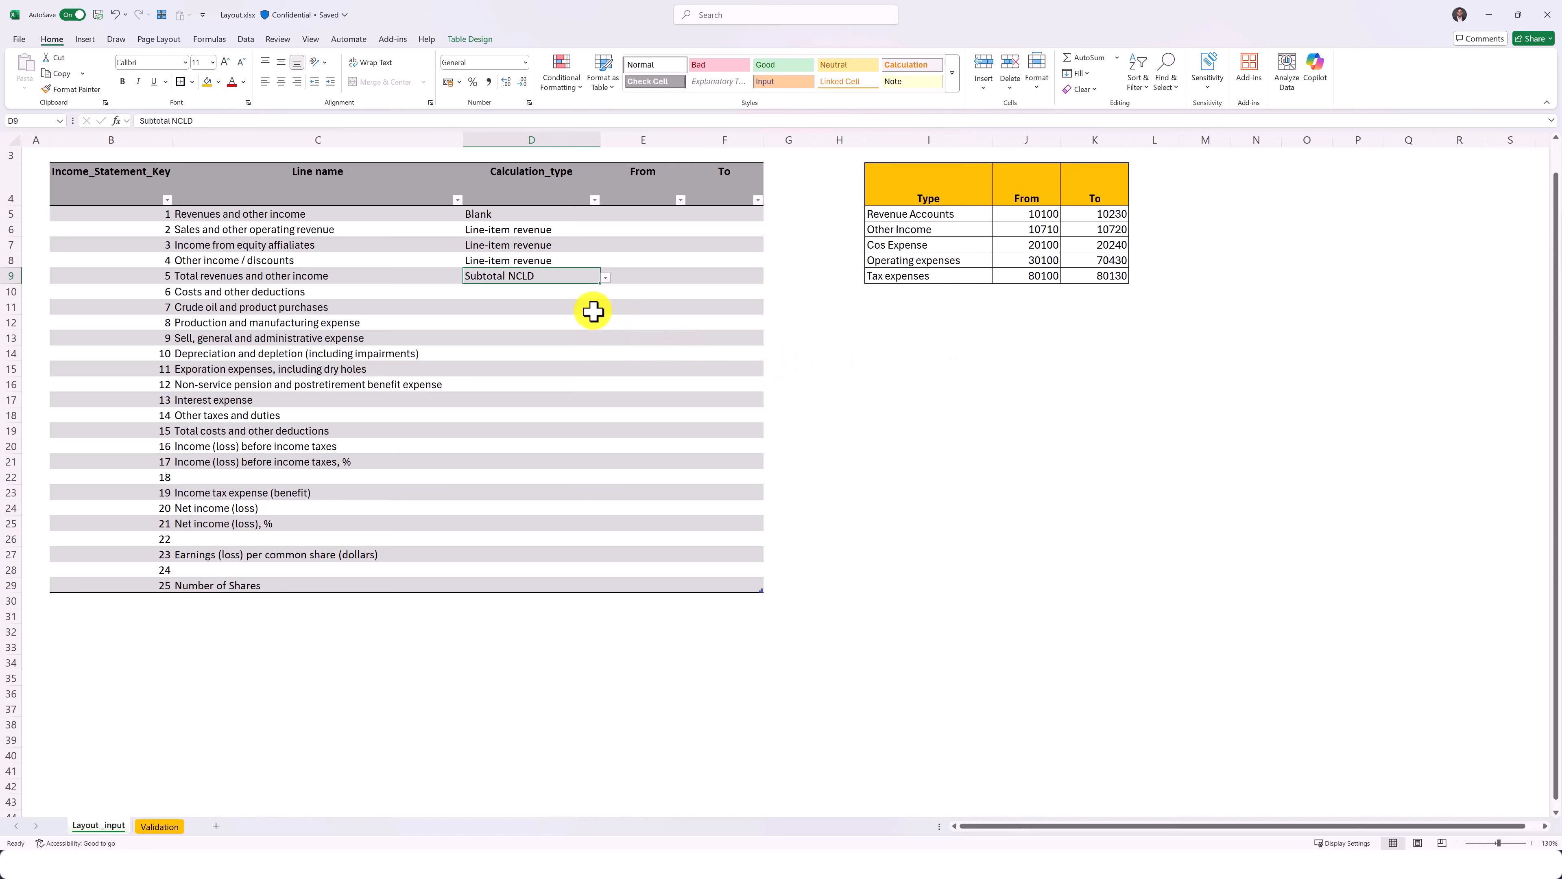
click(574, 296)
click(602, 294)
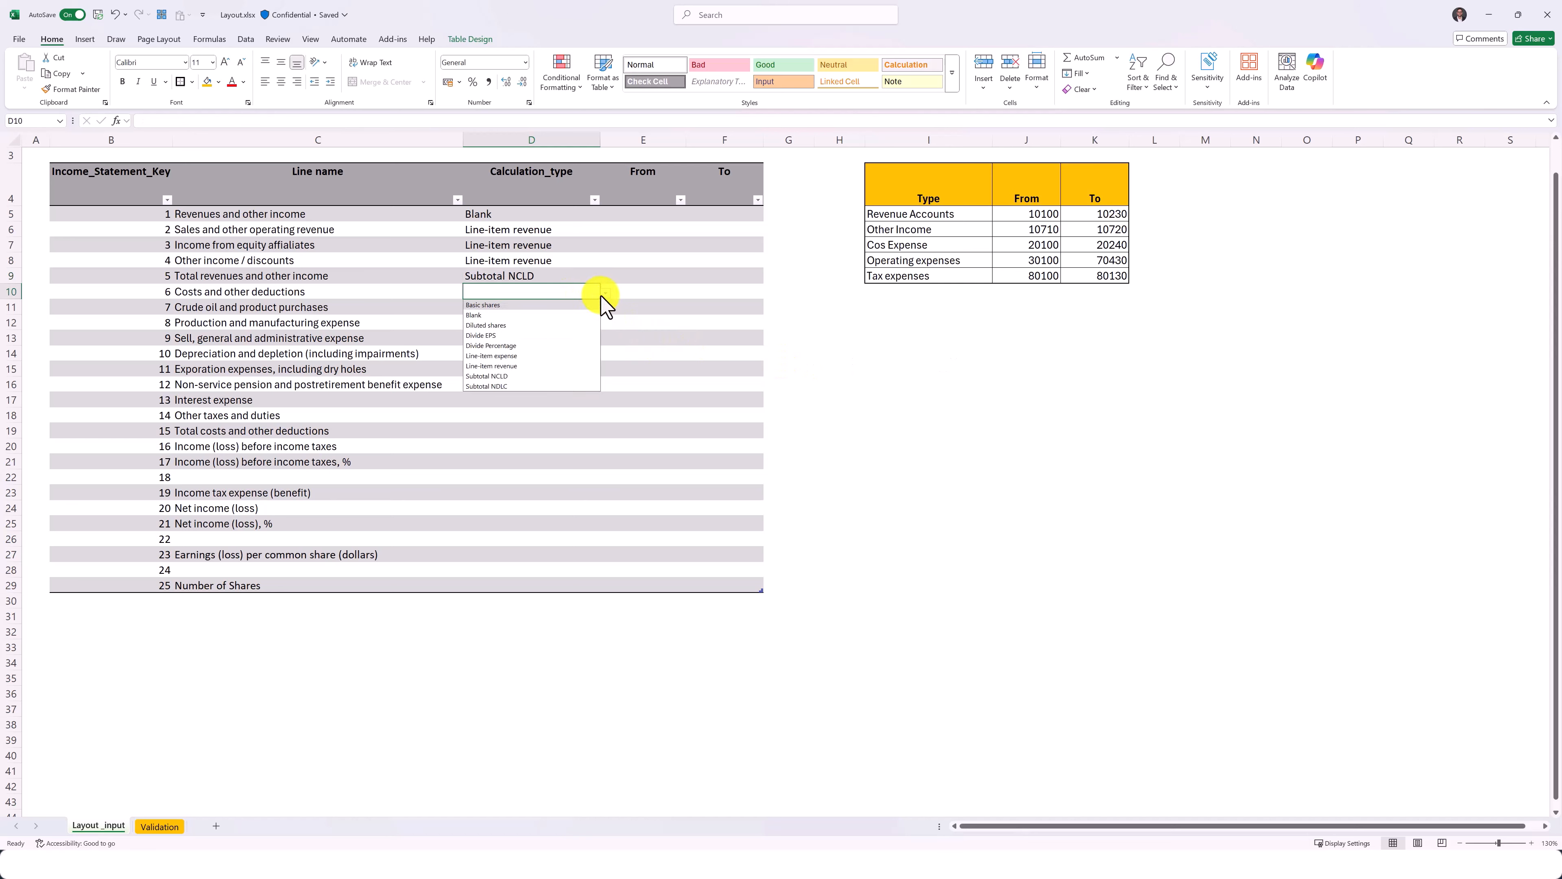
click(566, 314)
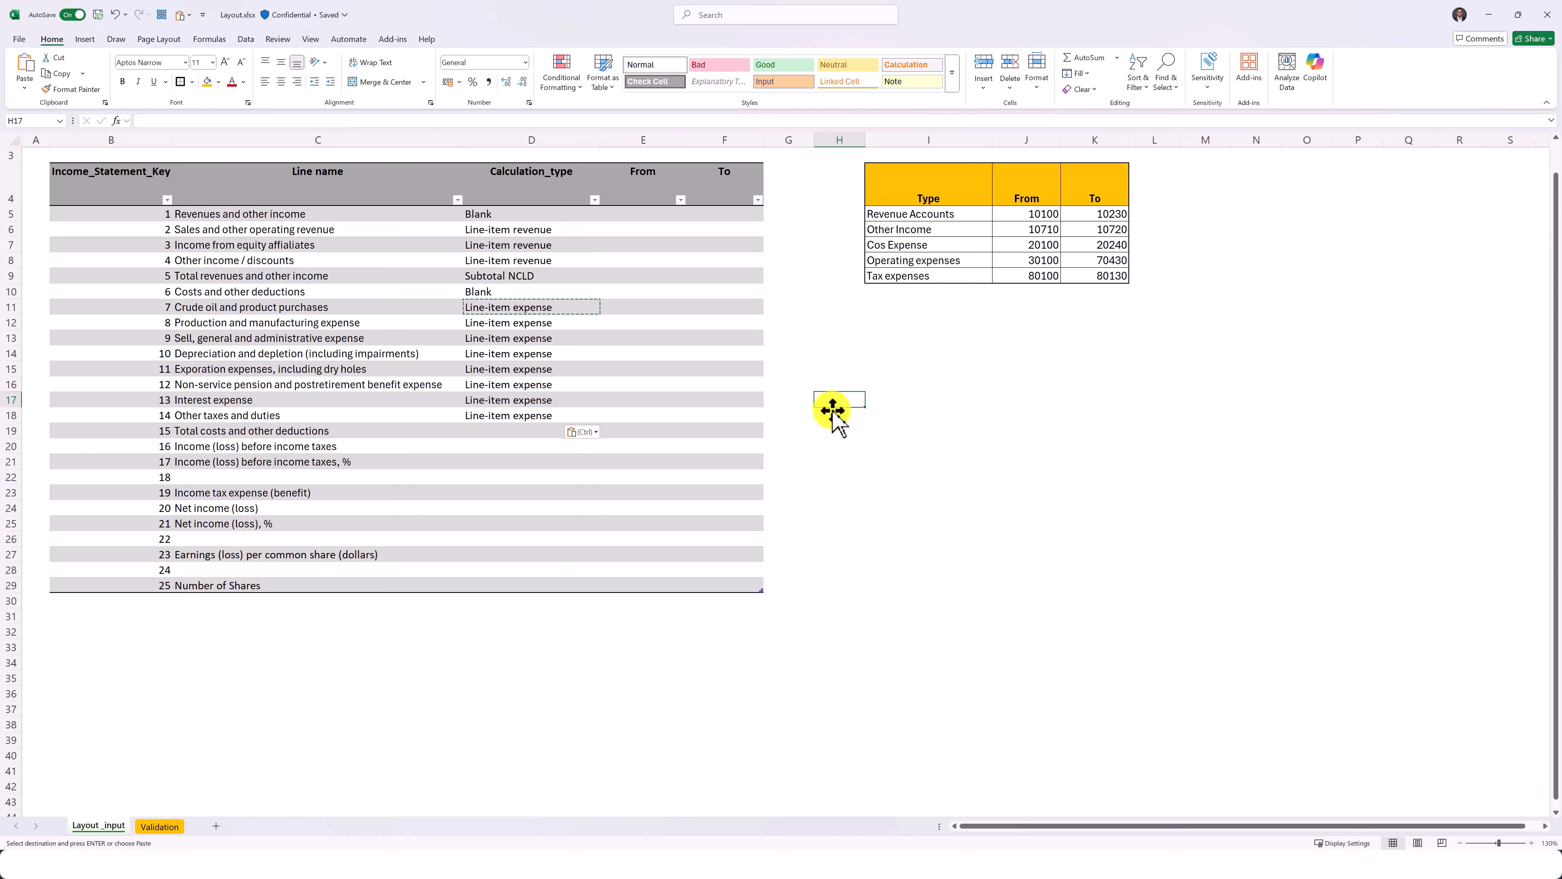
Set the Calculation_type of Total costs and other deductions to Subtotal NDLC
click(539, 432)
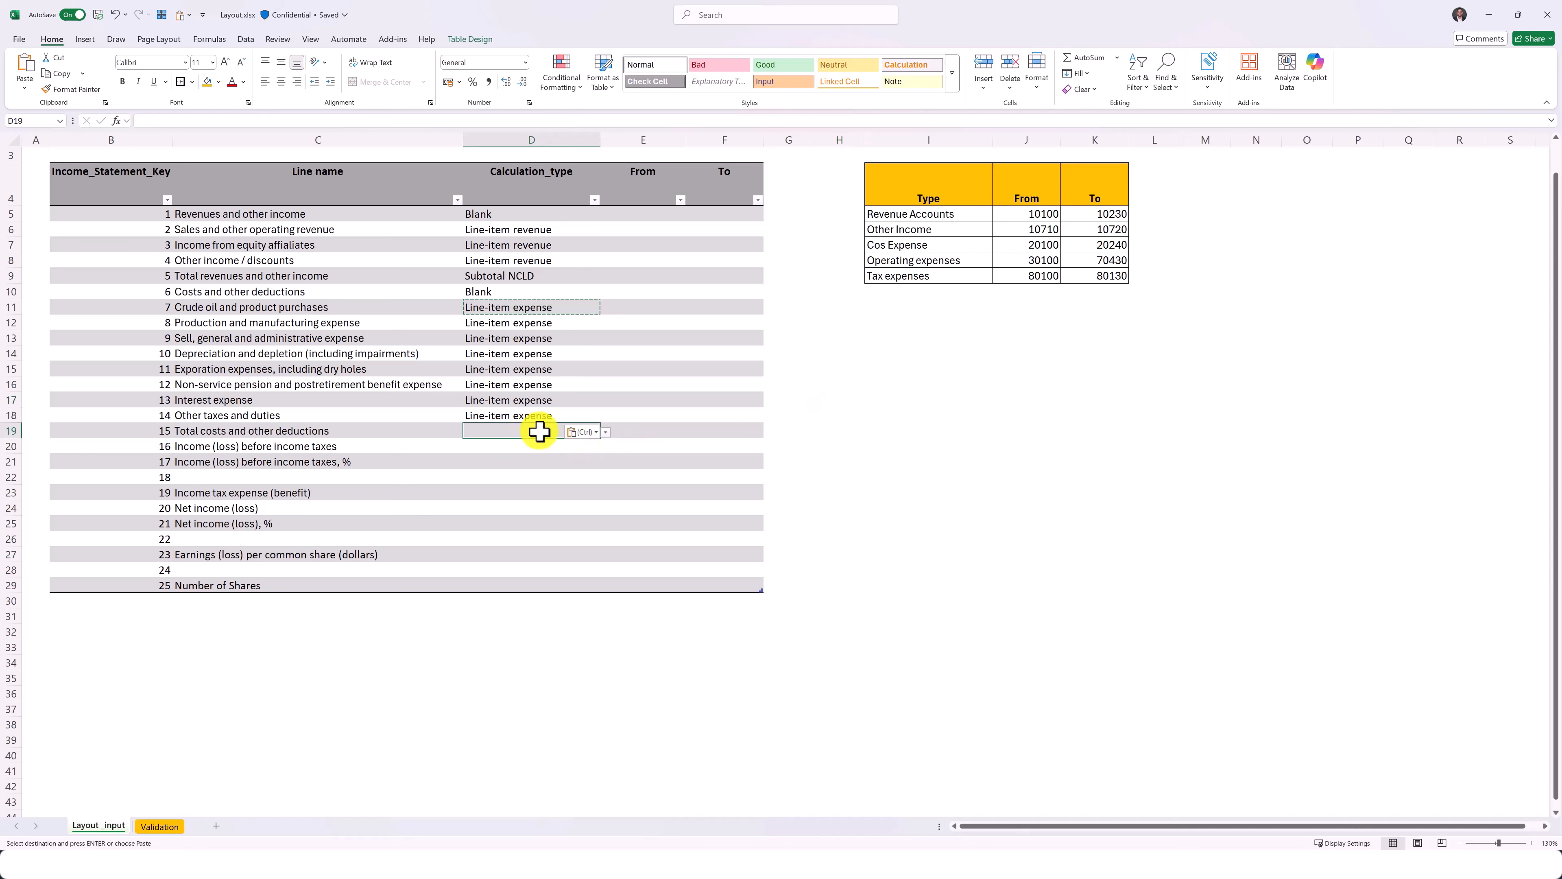
click(604, 433)
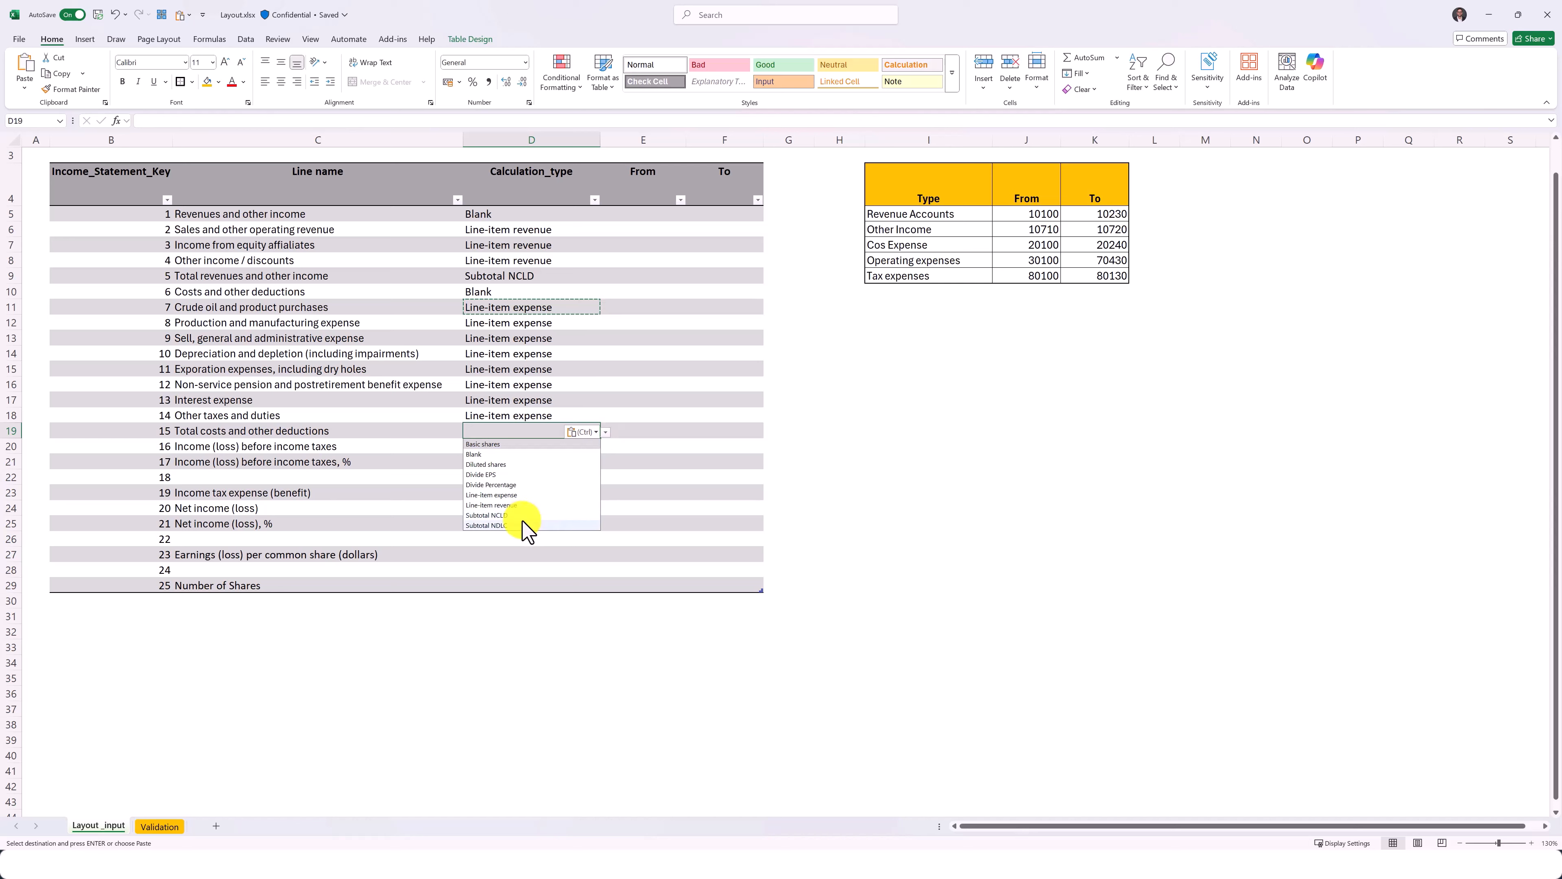
click(486, 525)
click(839, 507)
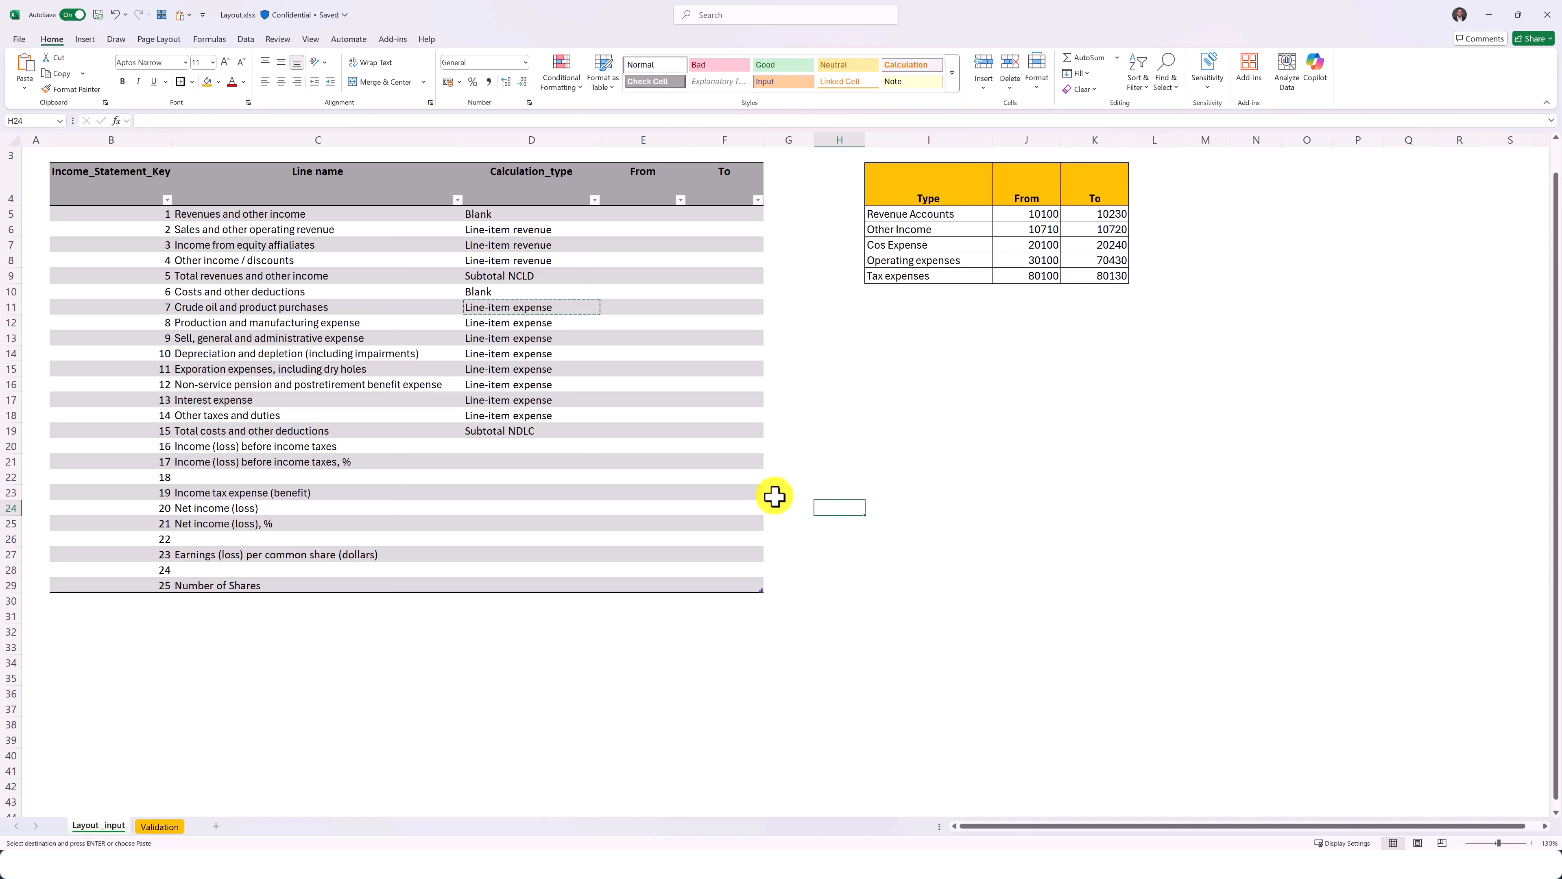
Set the Calculation_type of Income (loss) before income taxes to Subtotal NCLD and of its percentage line to Divide Percentage
click(528, 446)
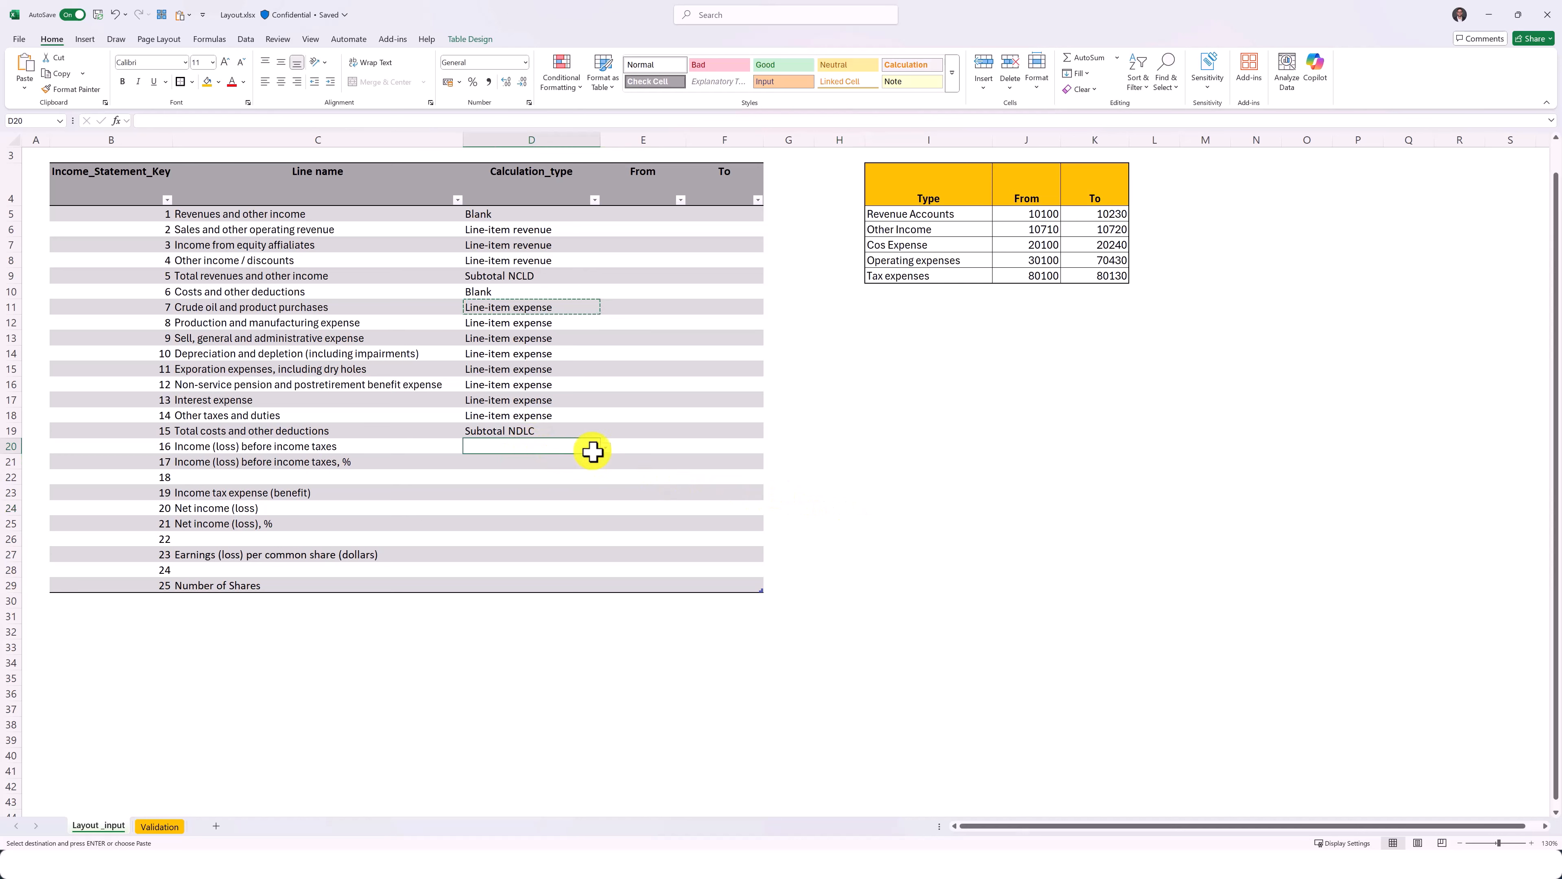
click(606, 448)
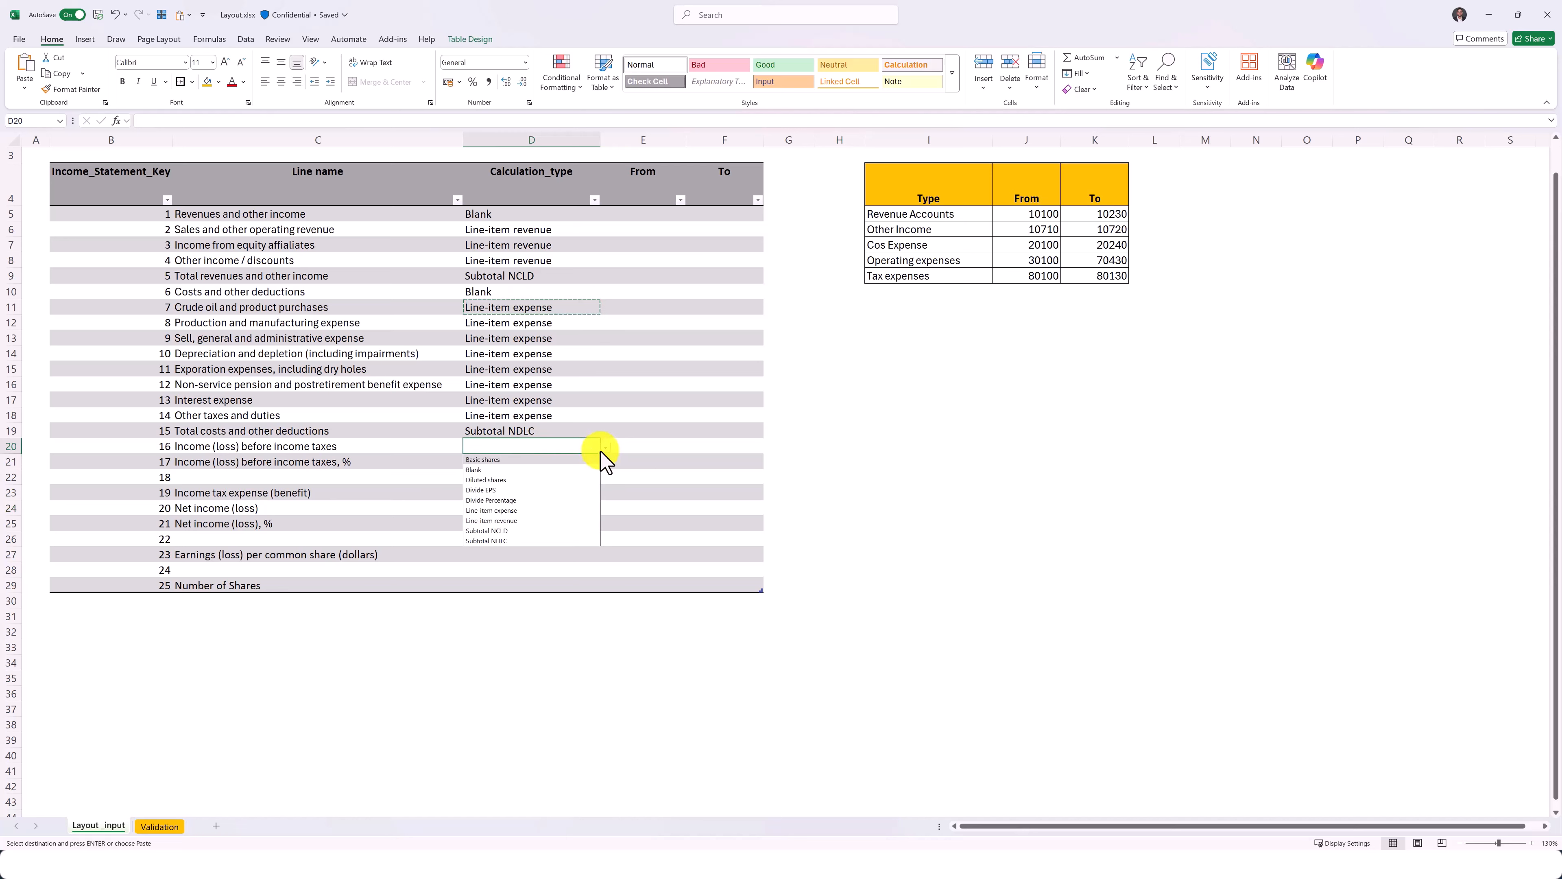
click(548, 532)
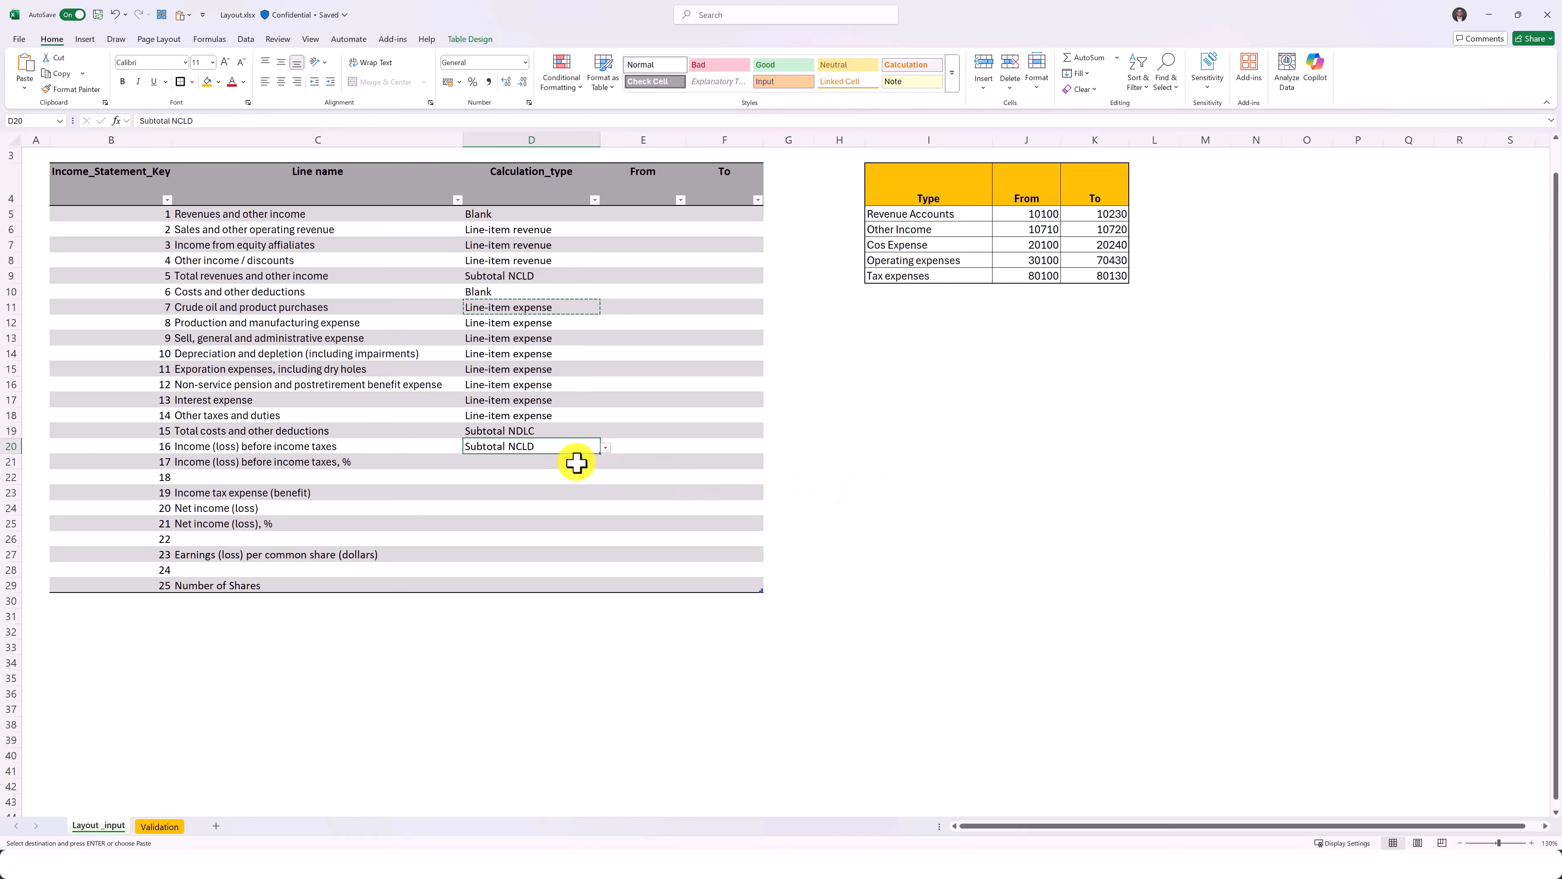
click(576, 463)
click(606, 462)
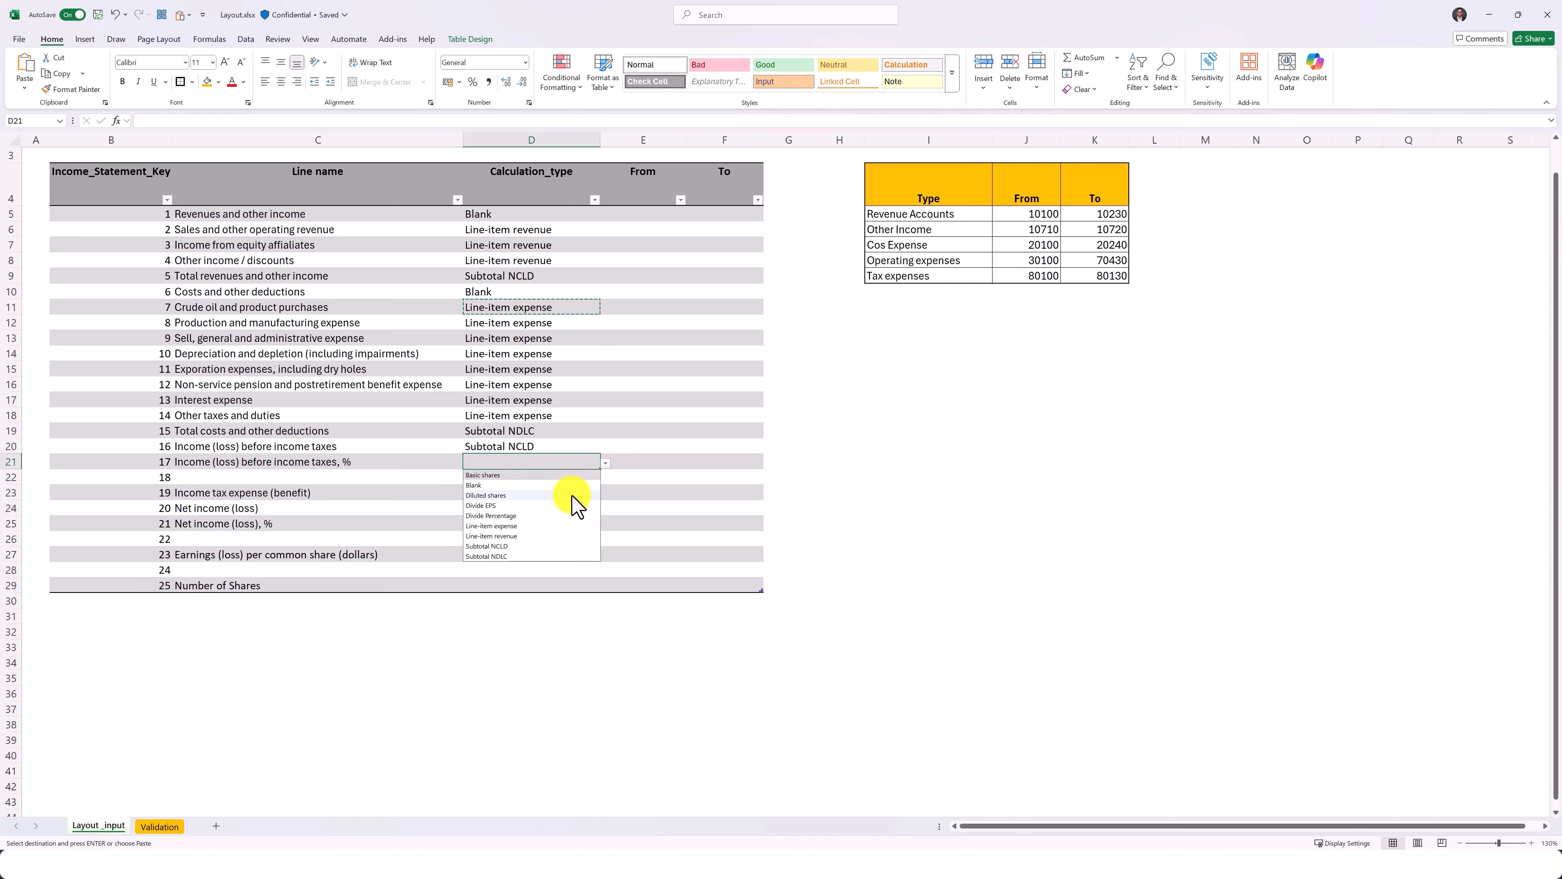
click(500, 517)
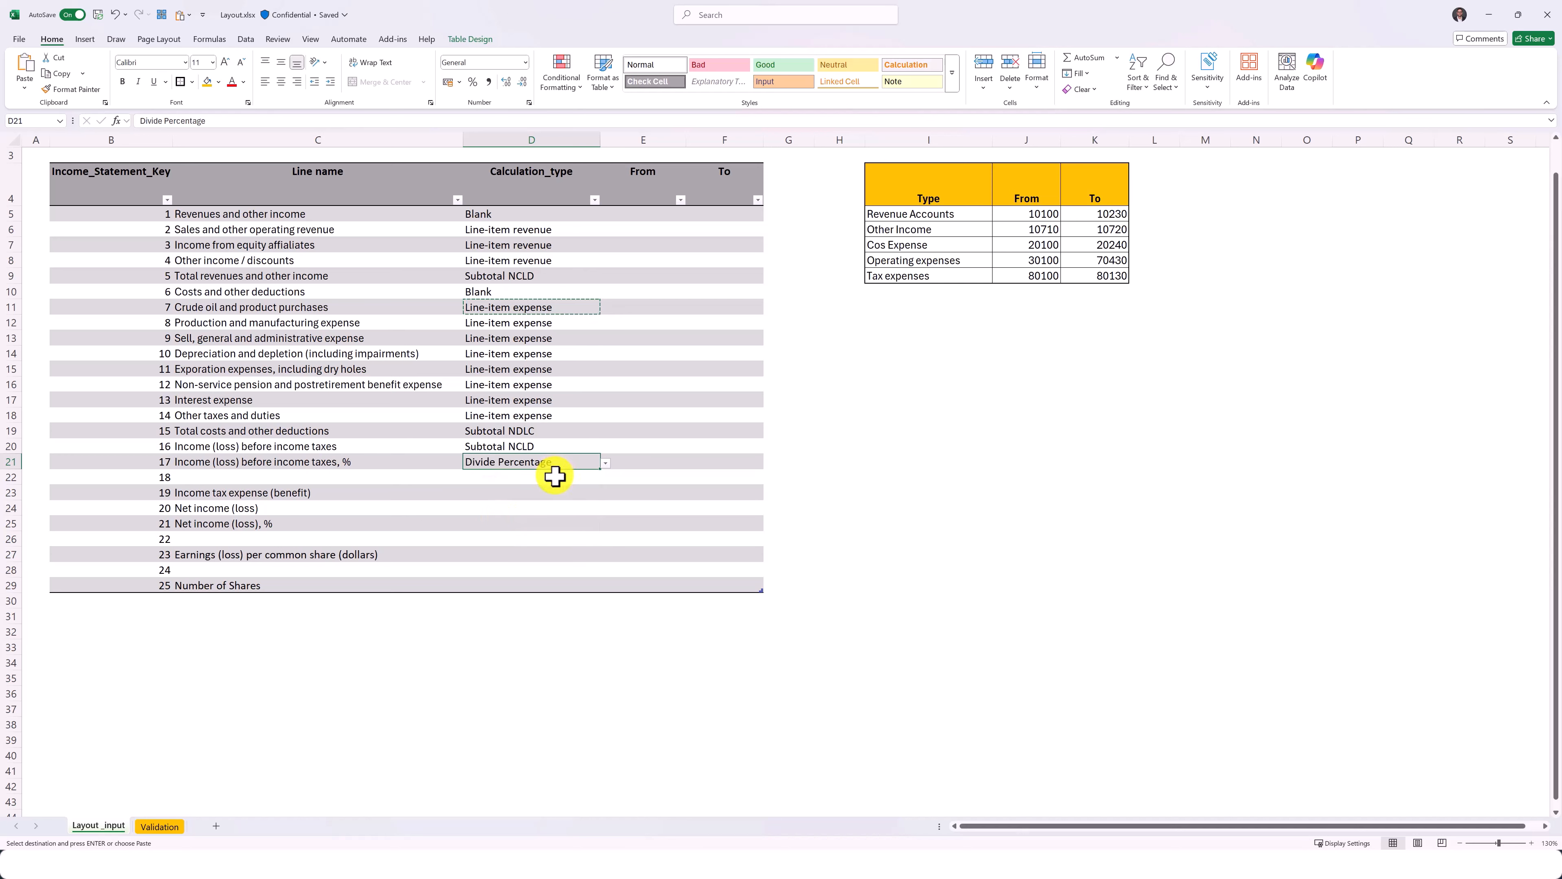
Set the Calculation_type of the empty line 18 to Blank and of Income tax expense (benefit) to Line-item expense
click(599, 478)
click(606, 479)
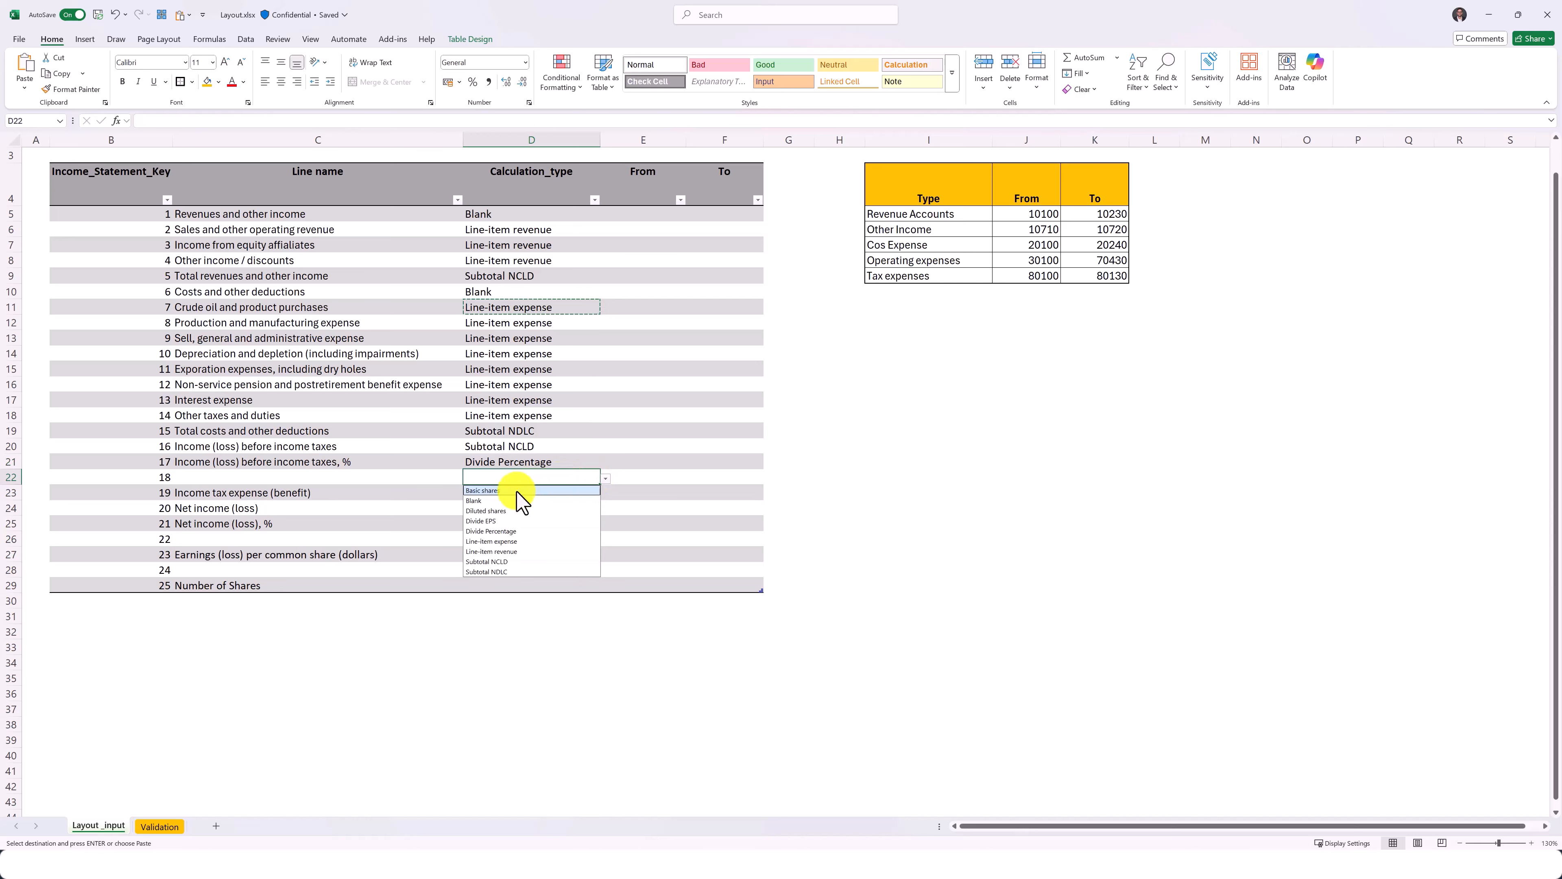
click(497, 501)
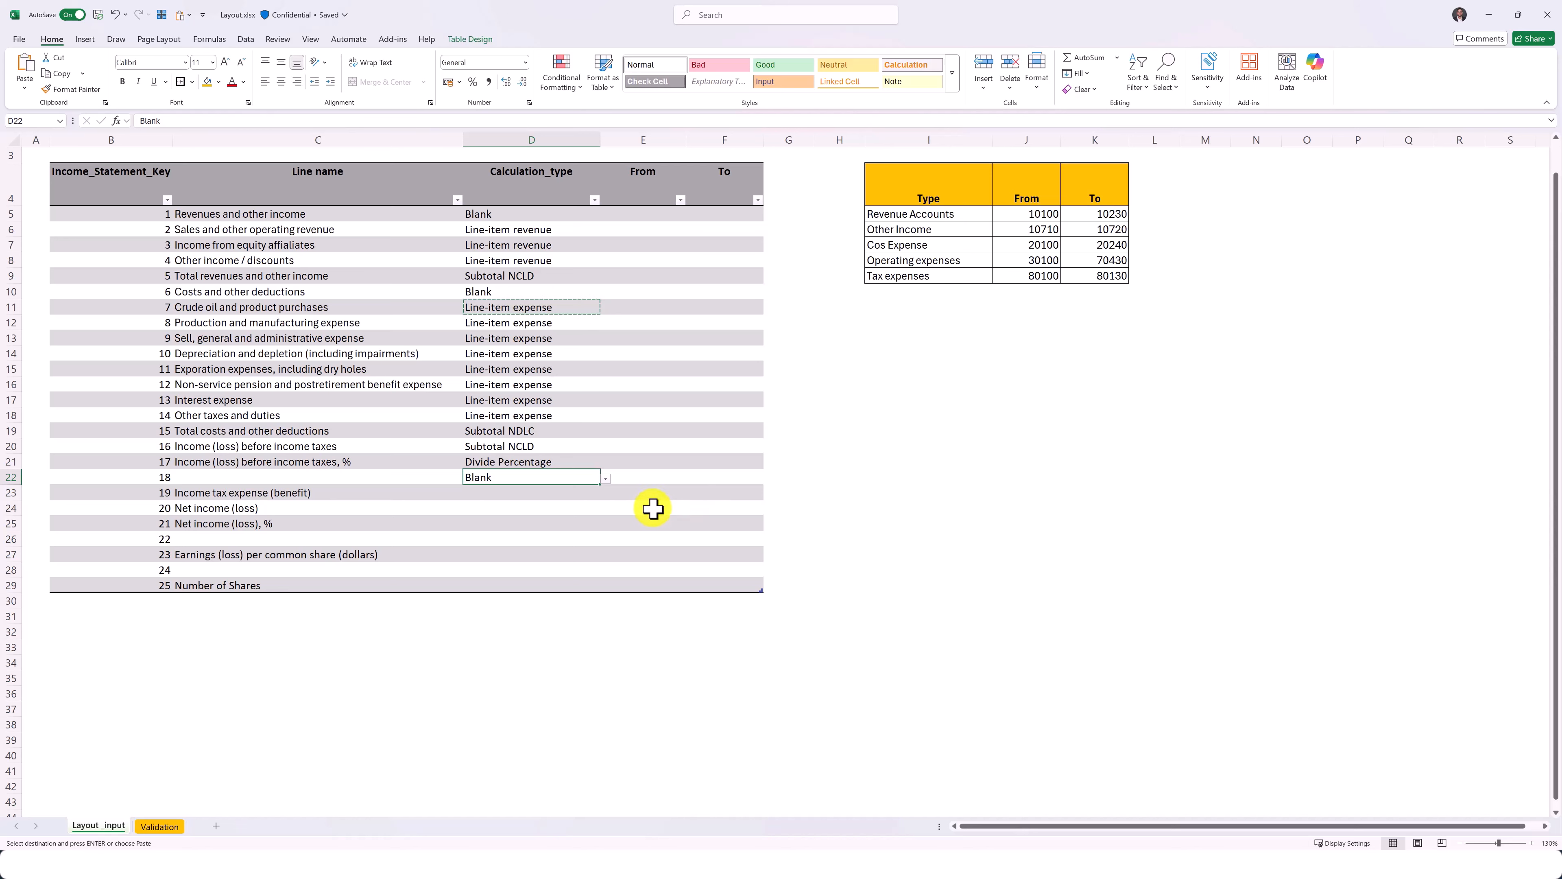
click(559, 497)
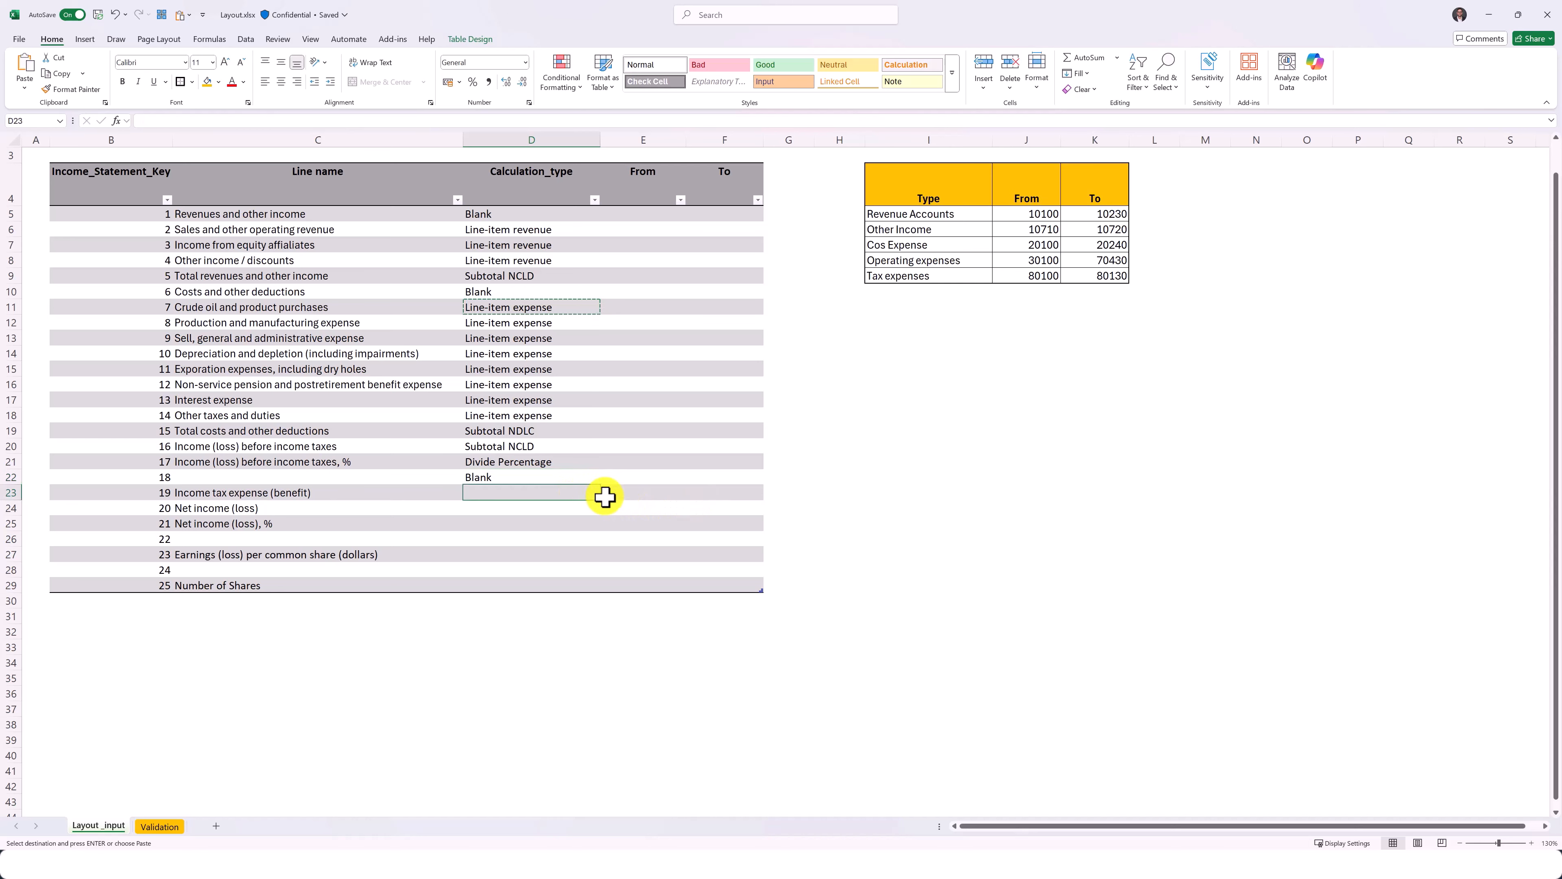
click(605, 495)
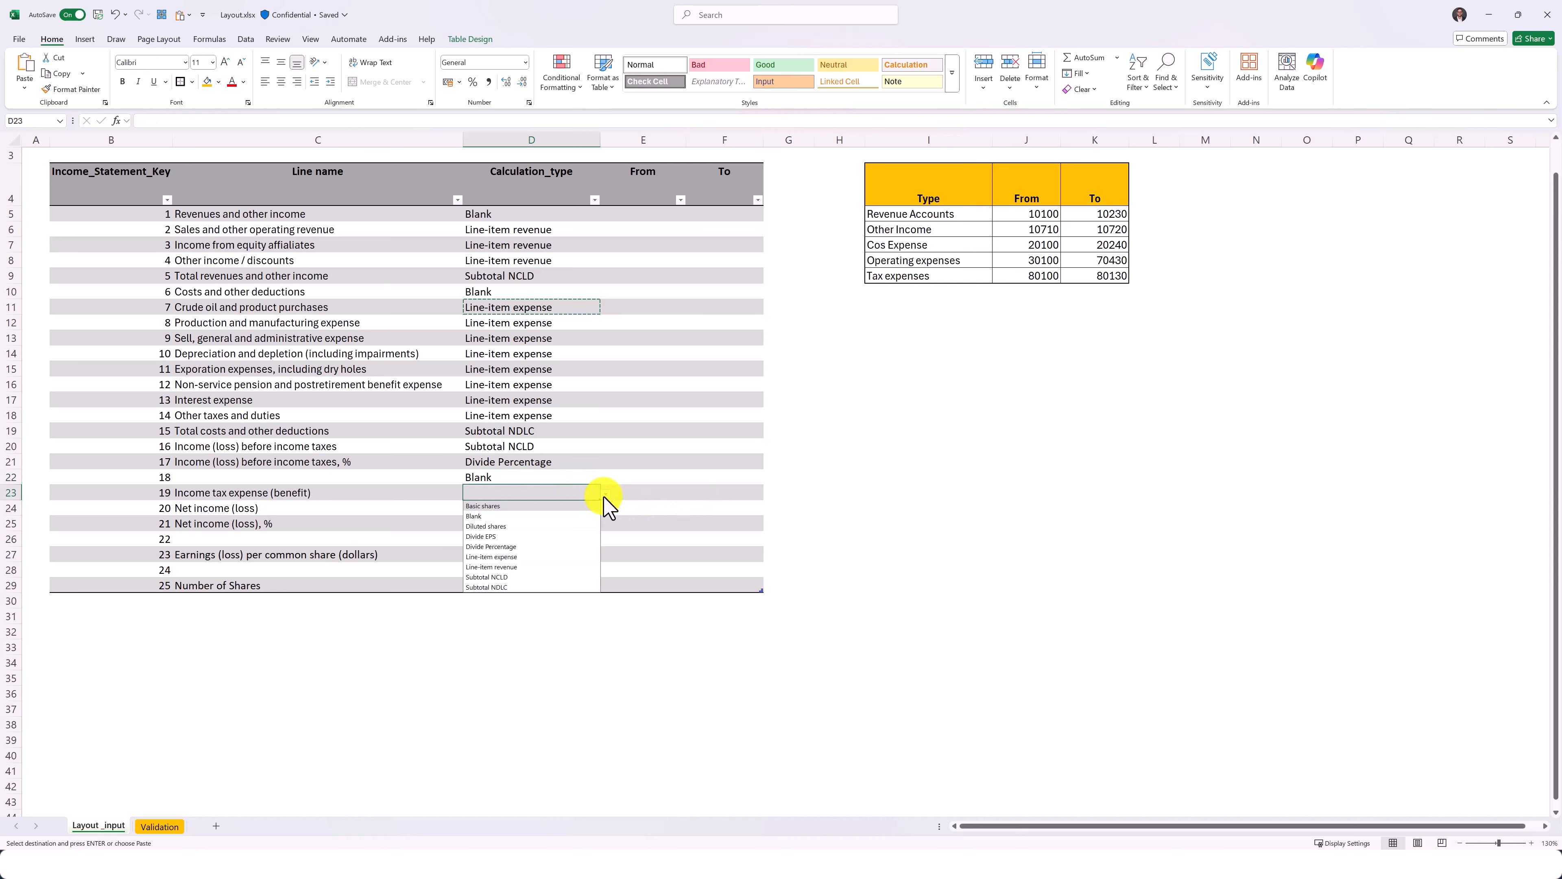
click(527, 556)
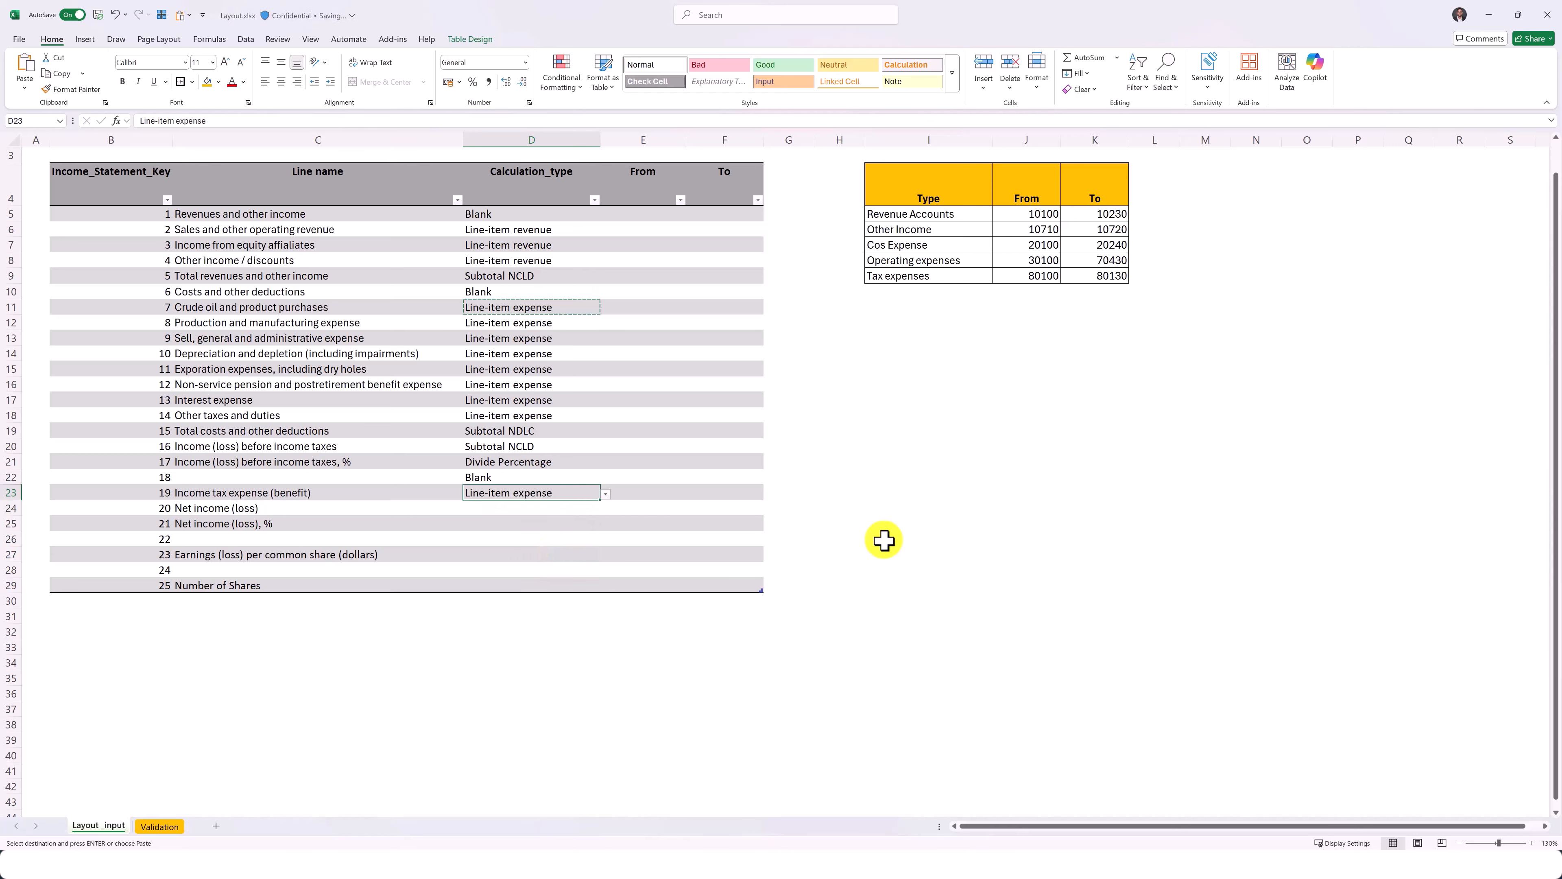
Set the Calculation_type of Net income (loss) to Subtotal NCLD and of Net income (loss), % to Divide Percentage
click(583, 507)
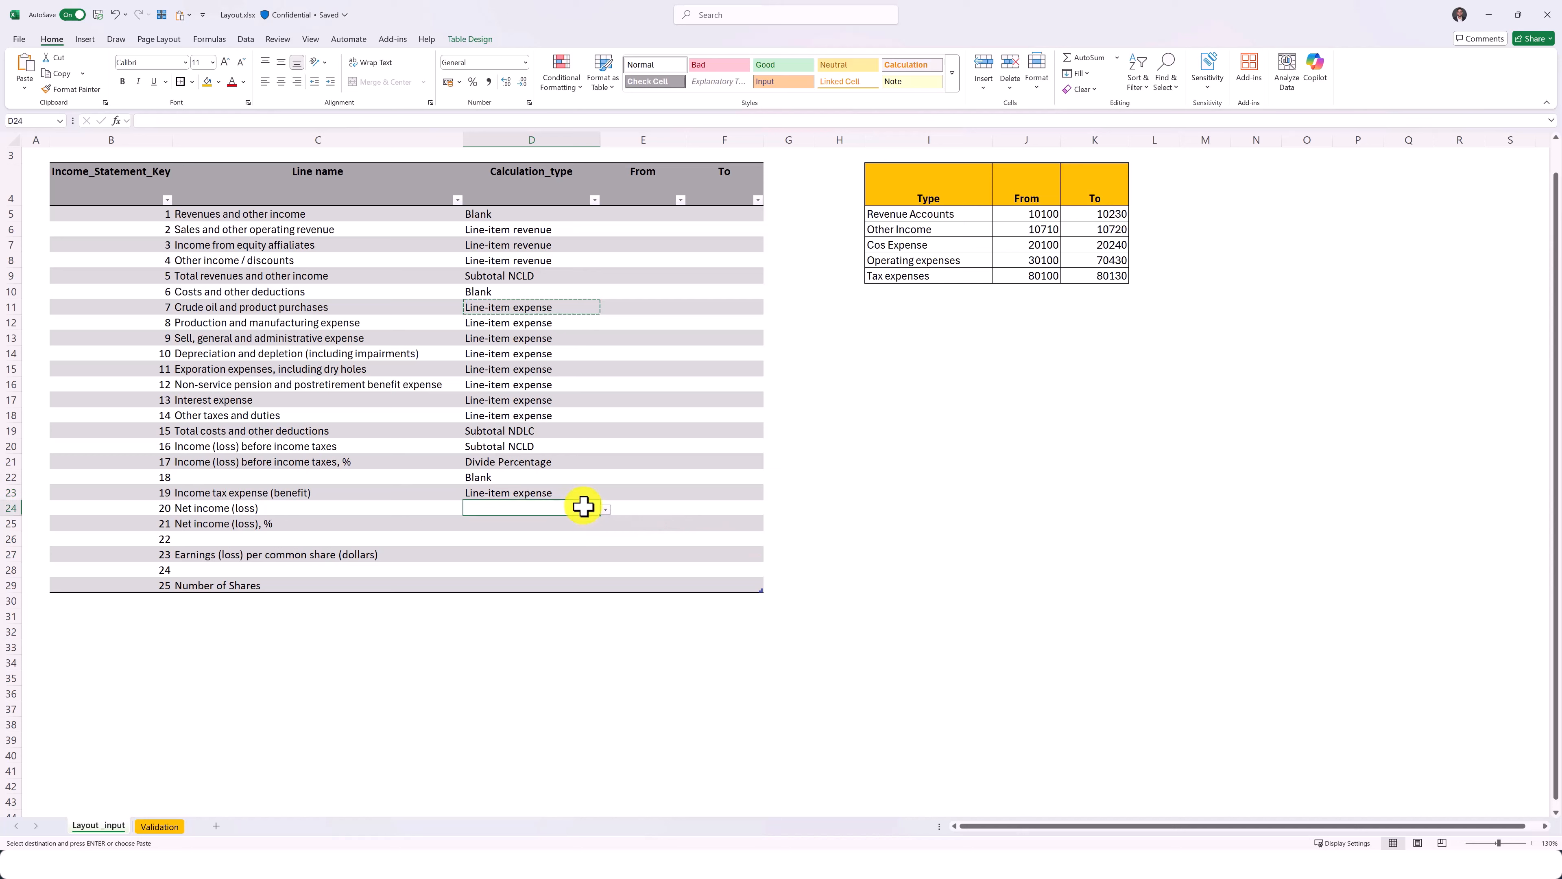
click(606, 509)
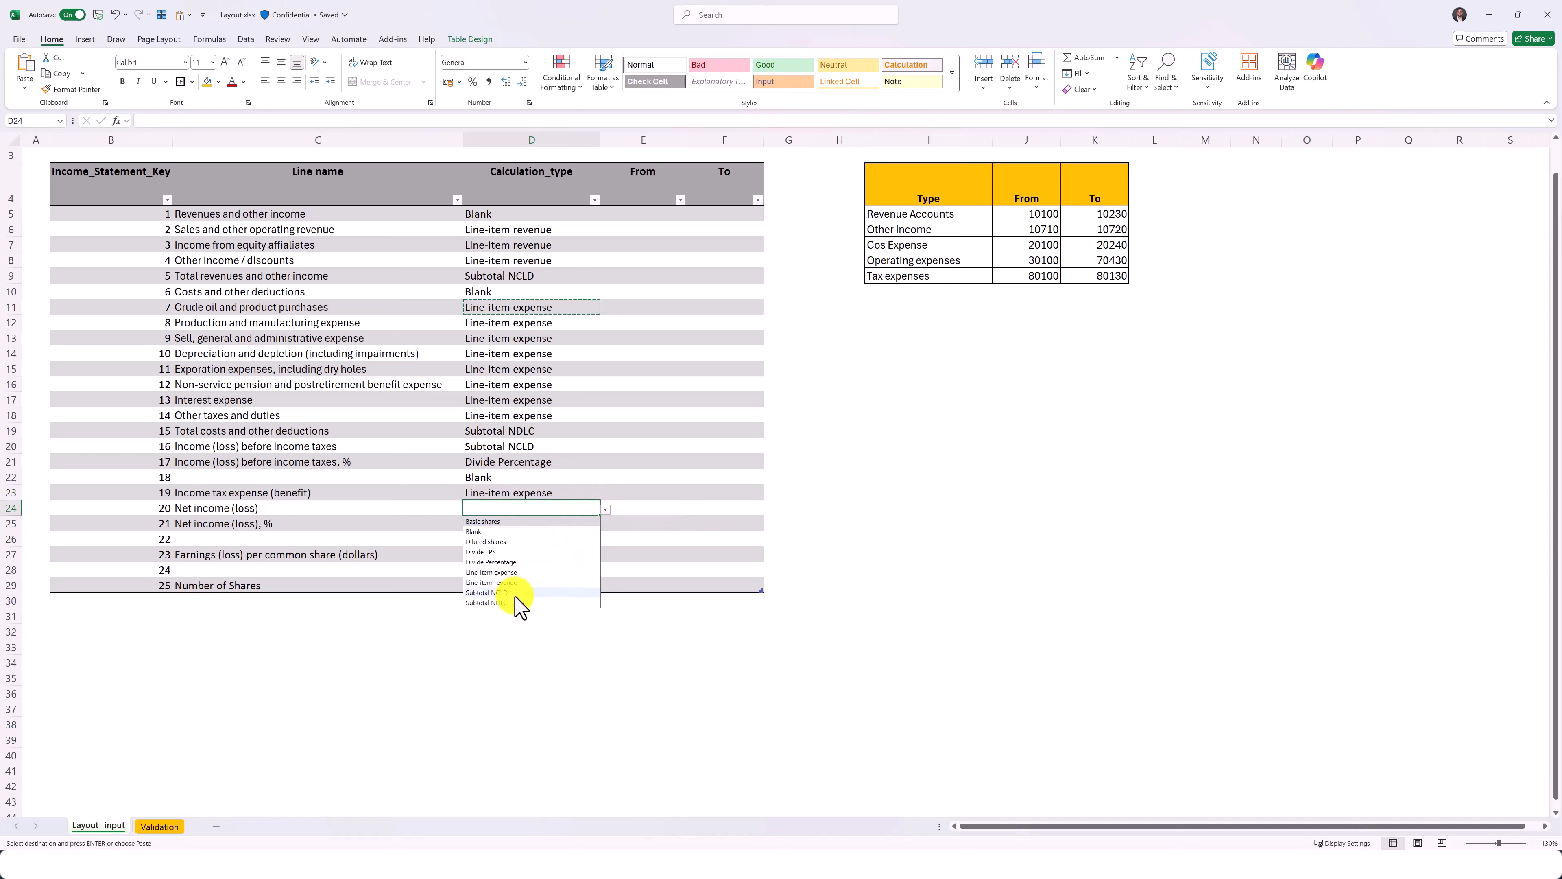
click(492, 592)
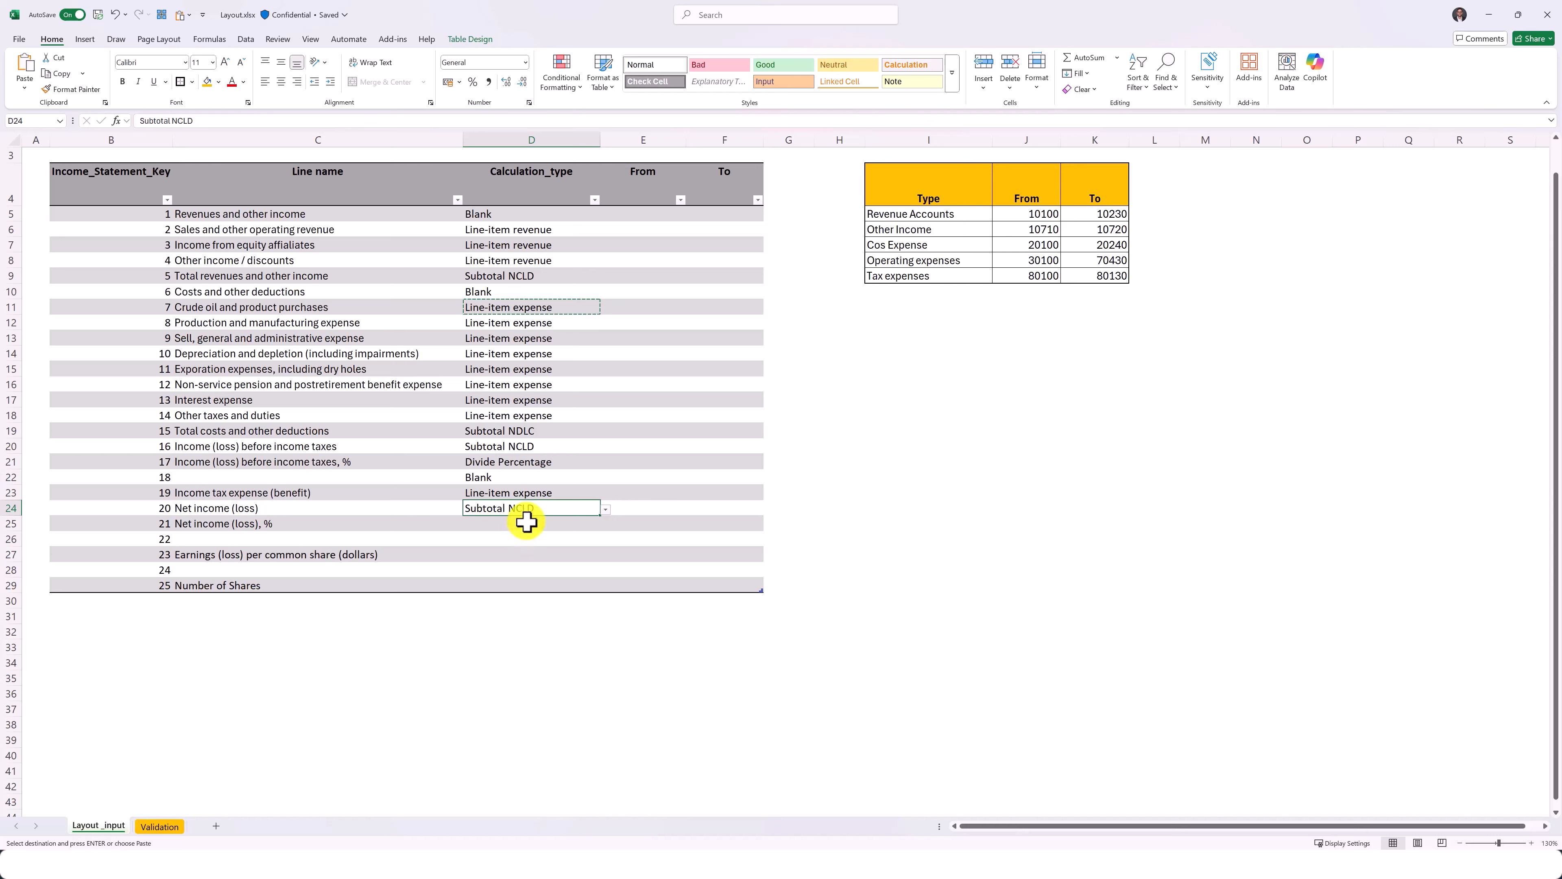
click(541, 522)
click(606, 525)
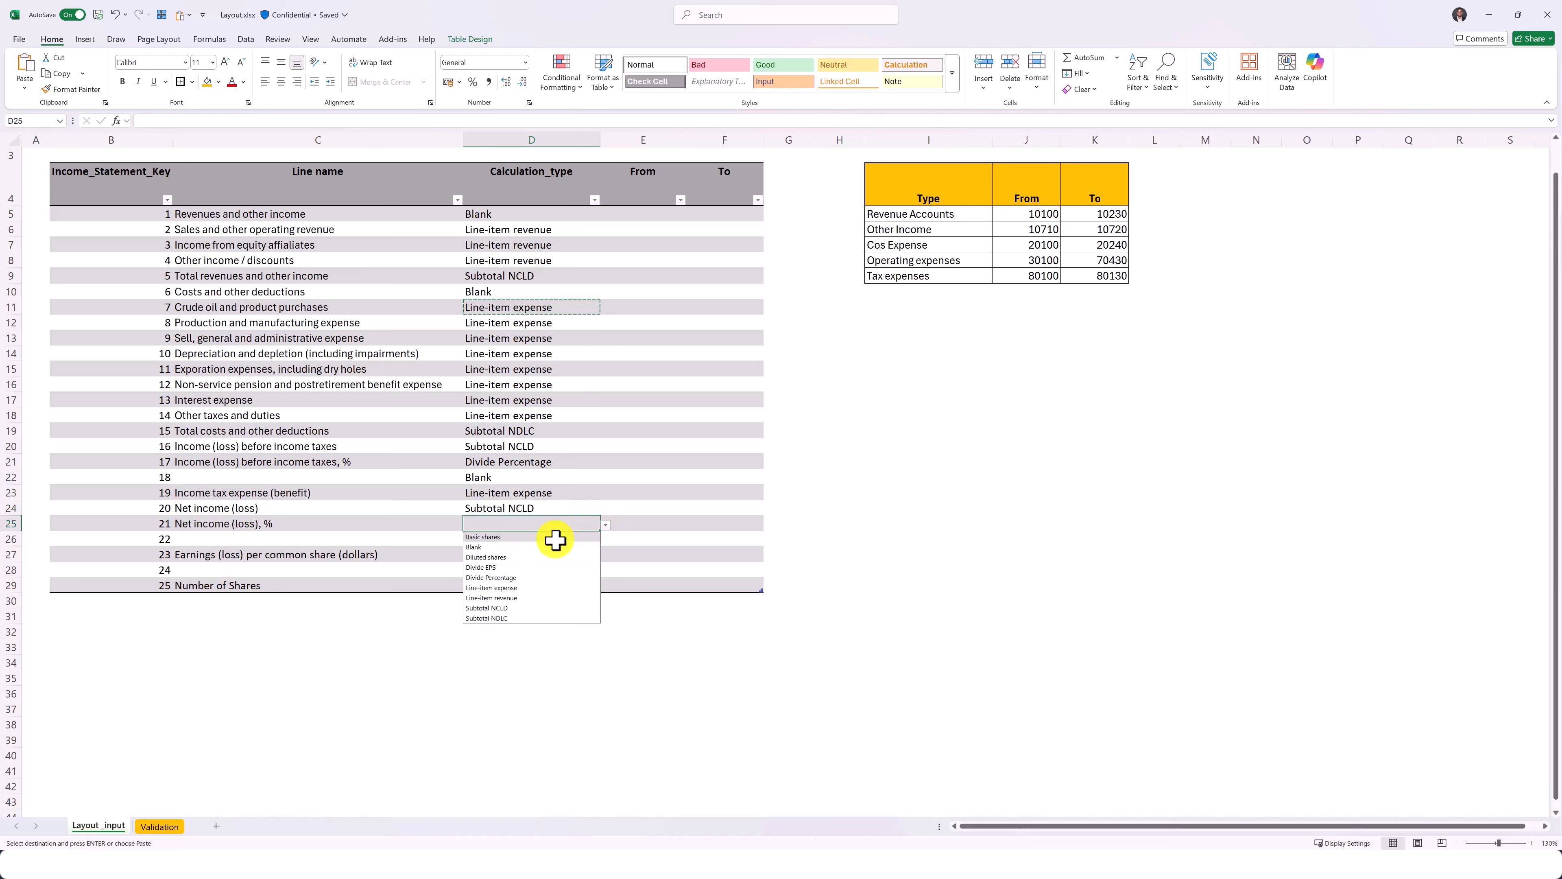
click(521, 579)
Set the Calculation_type of the empty line 22 to Blank and of Earnings (loss) per common share to Divide EPS
click(538, 542)
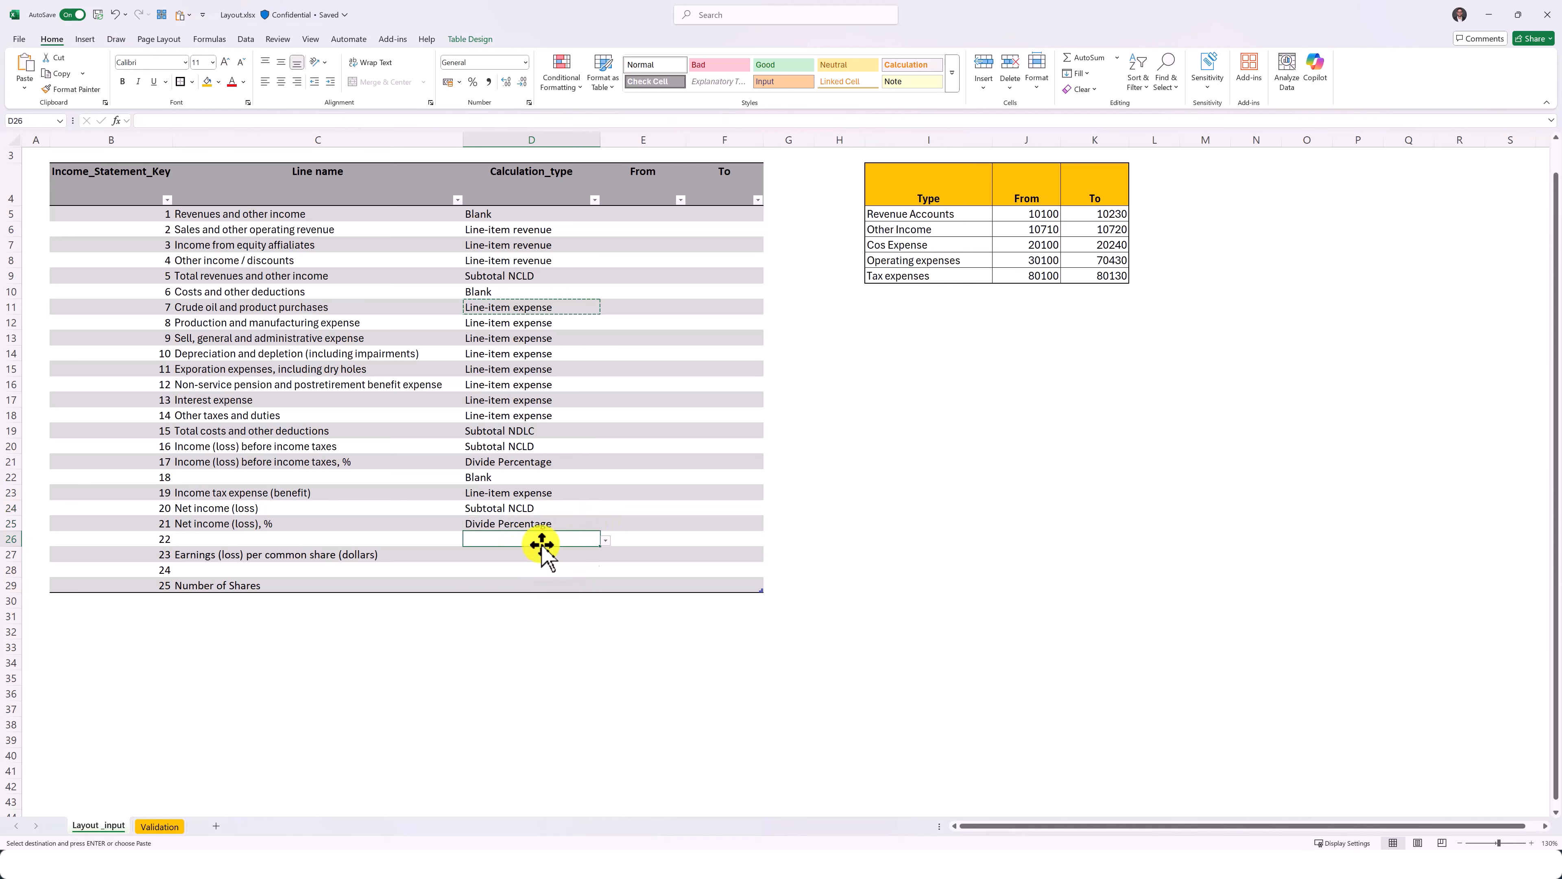
click(606, 540)
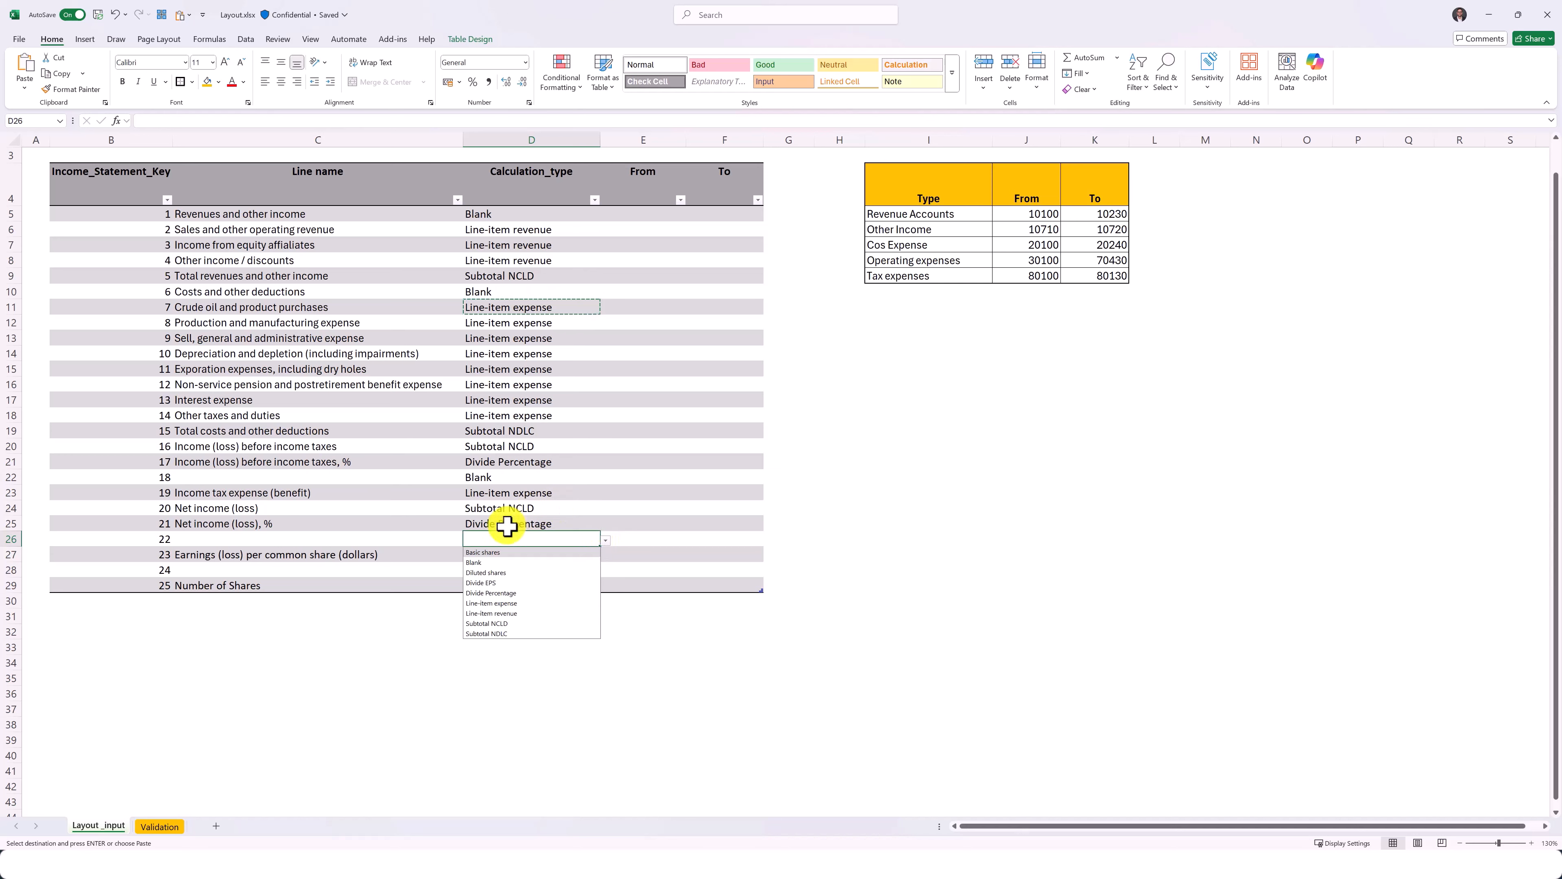
click(496, 562)
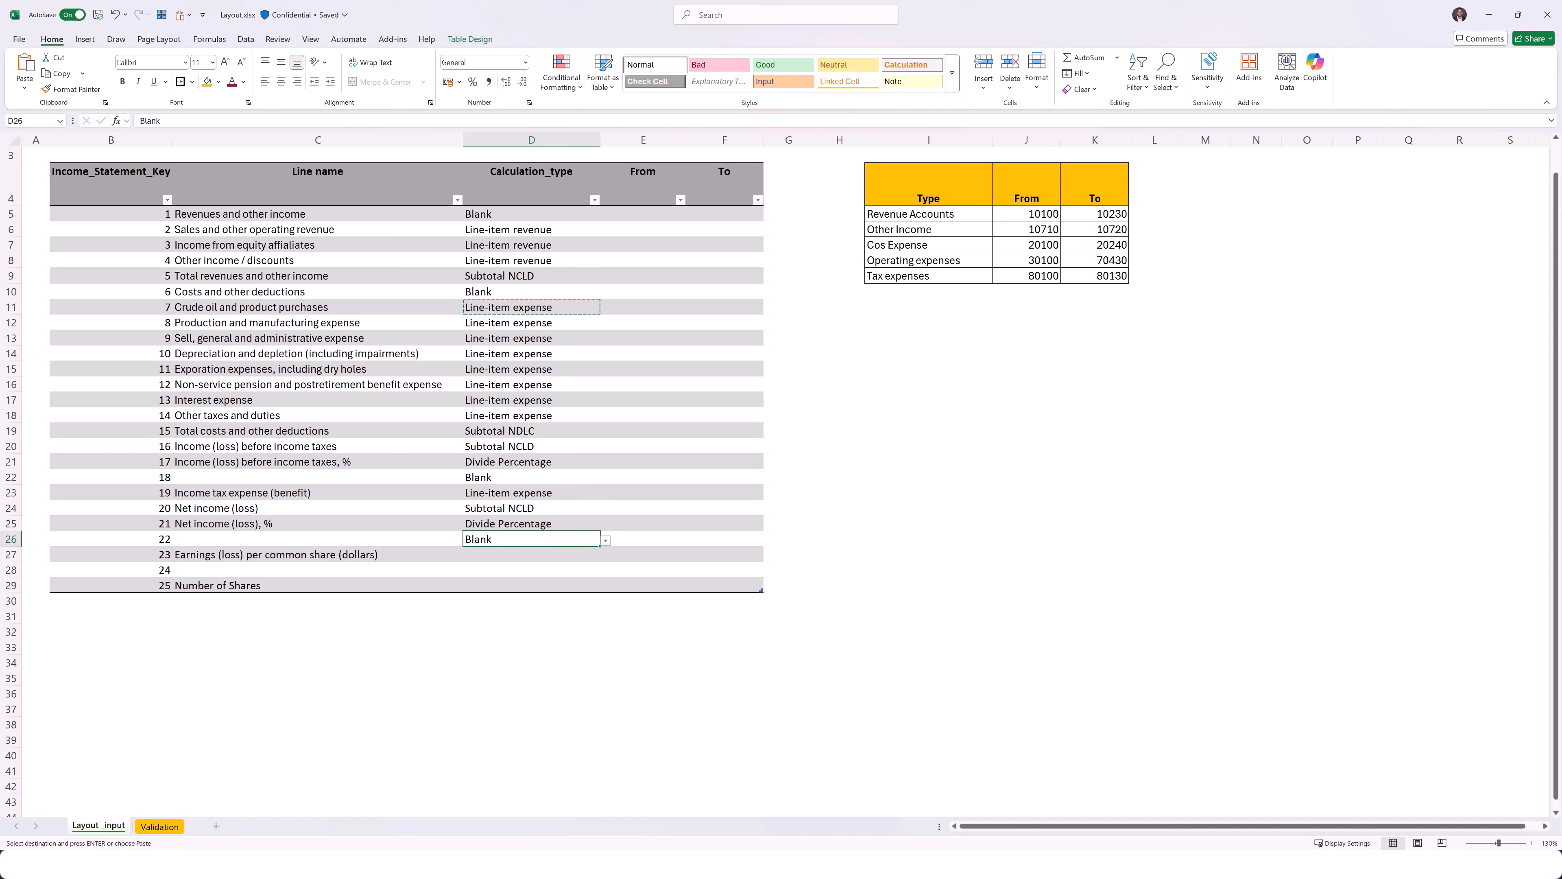
click(493, 559)
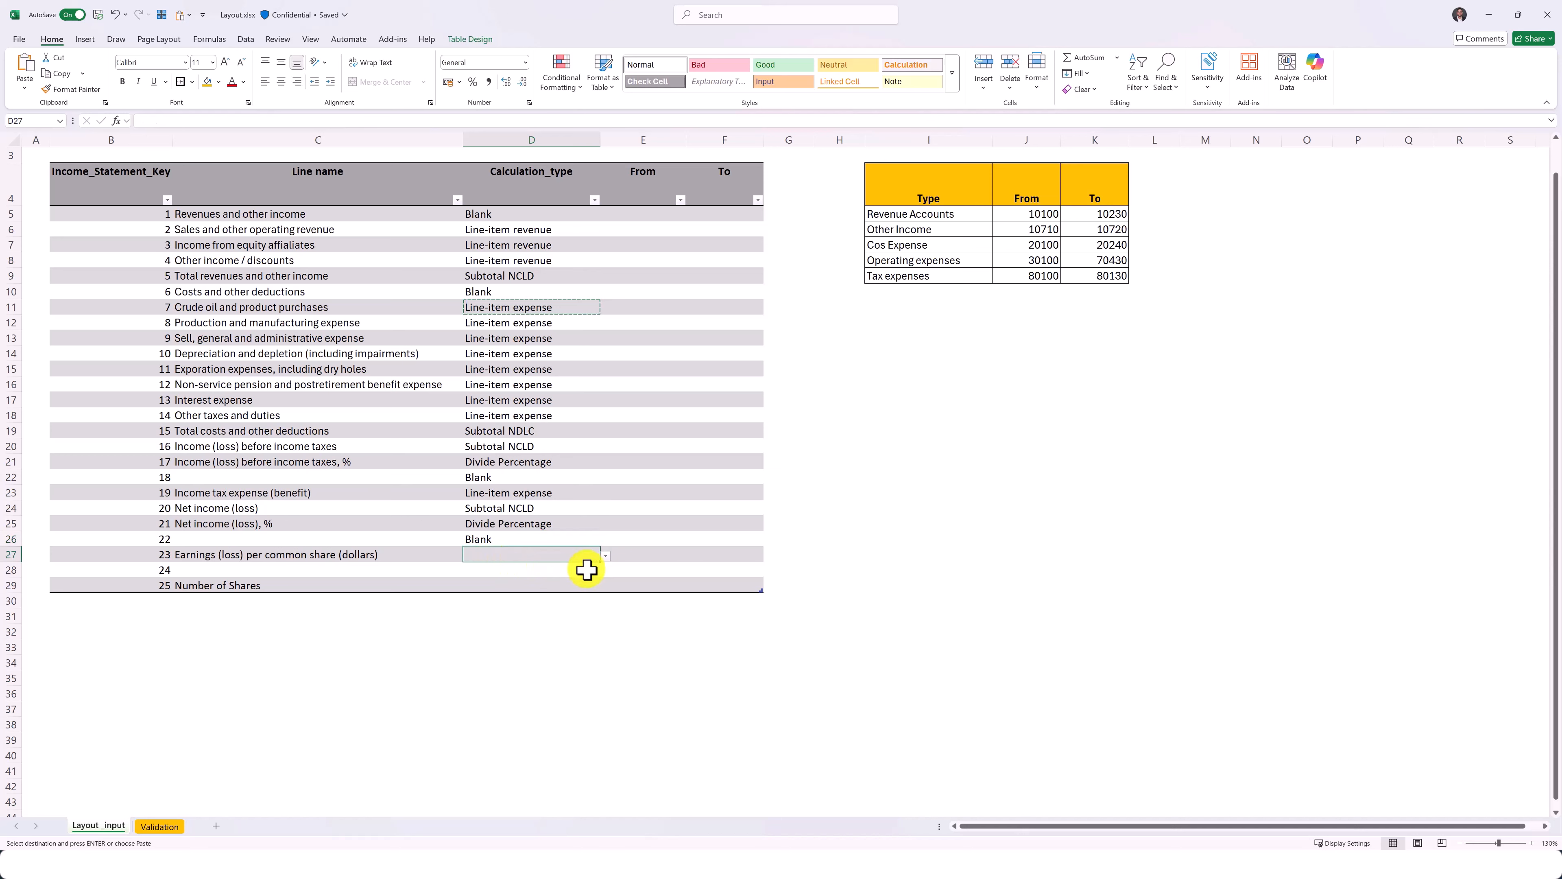
click(606, 557)
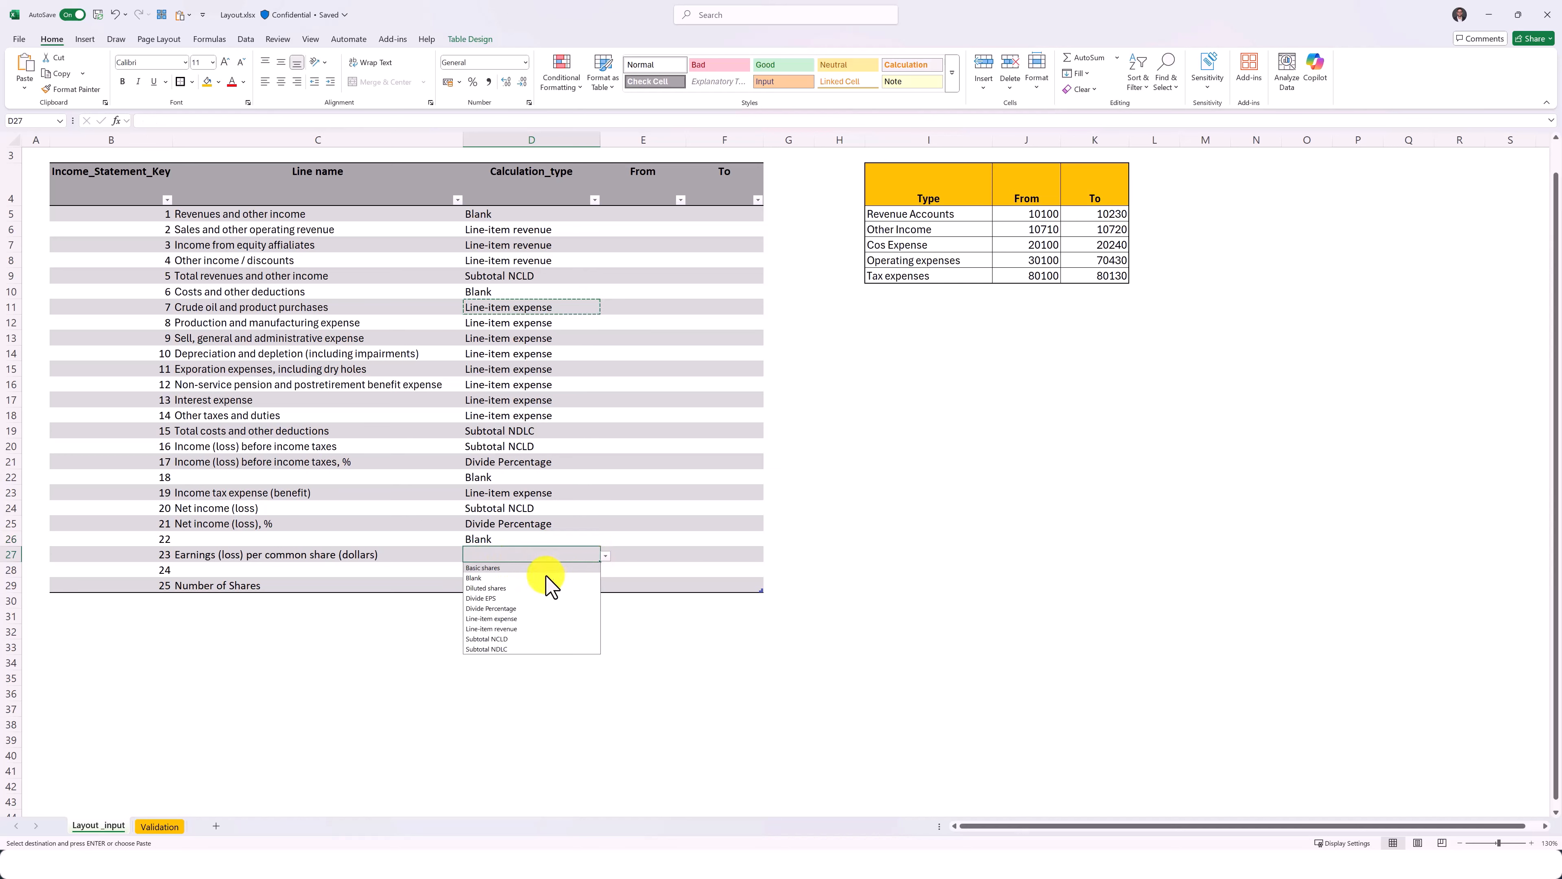
click(505, 598)
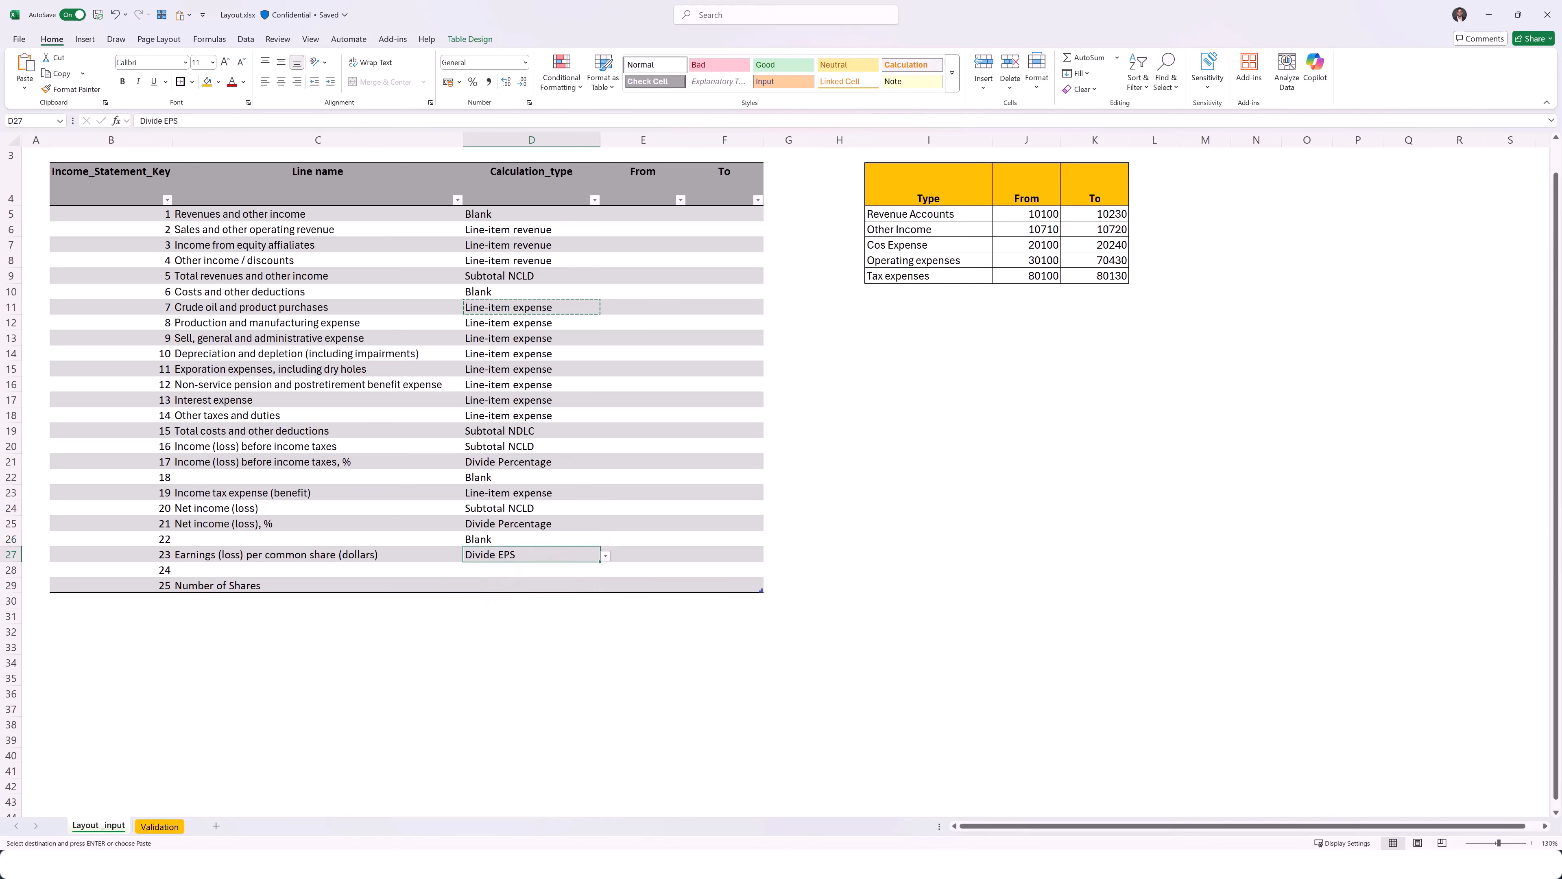
Set the Calculation_type of the empty line 24 to Blank and of Number of Shares to Basic shares
click(506, 570)
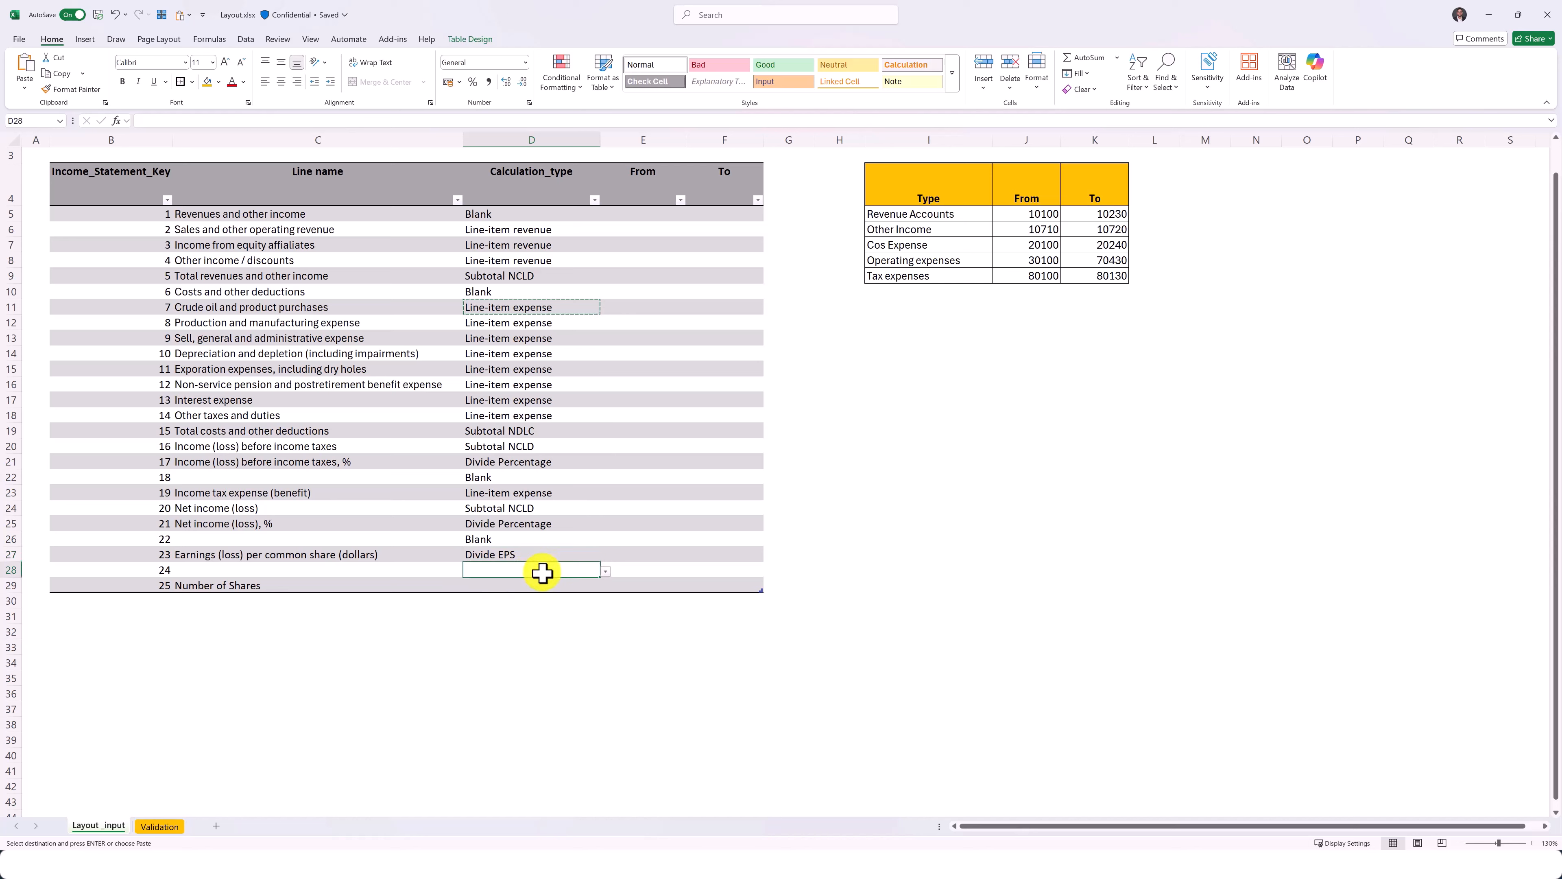
click(605, 570)
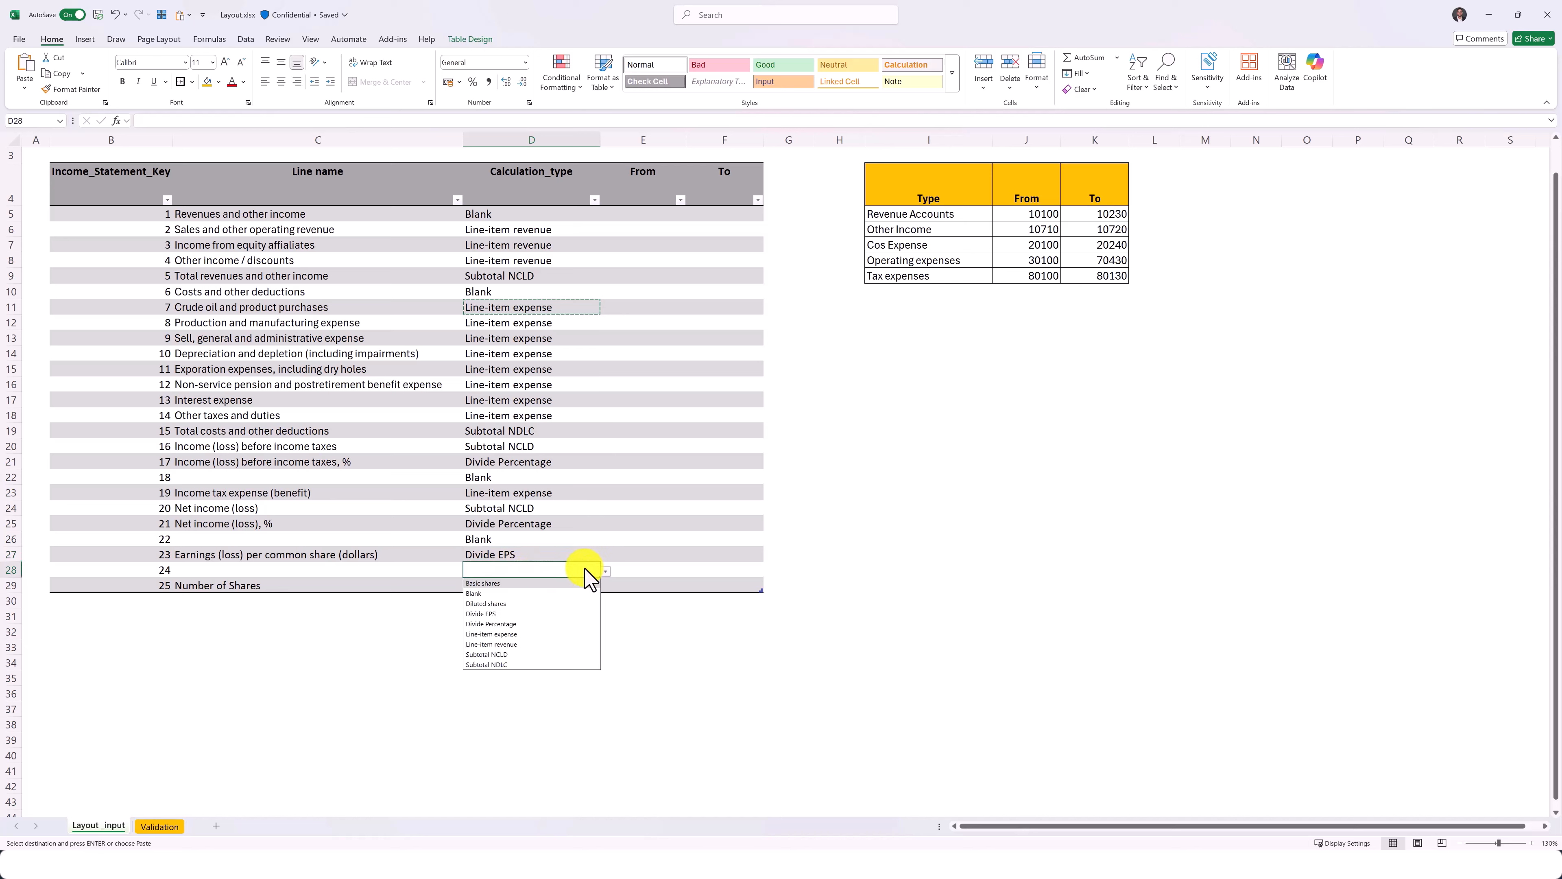
click(492, 593)
key(Down)
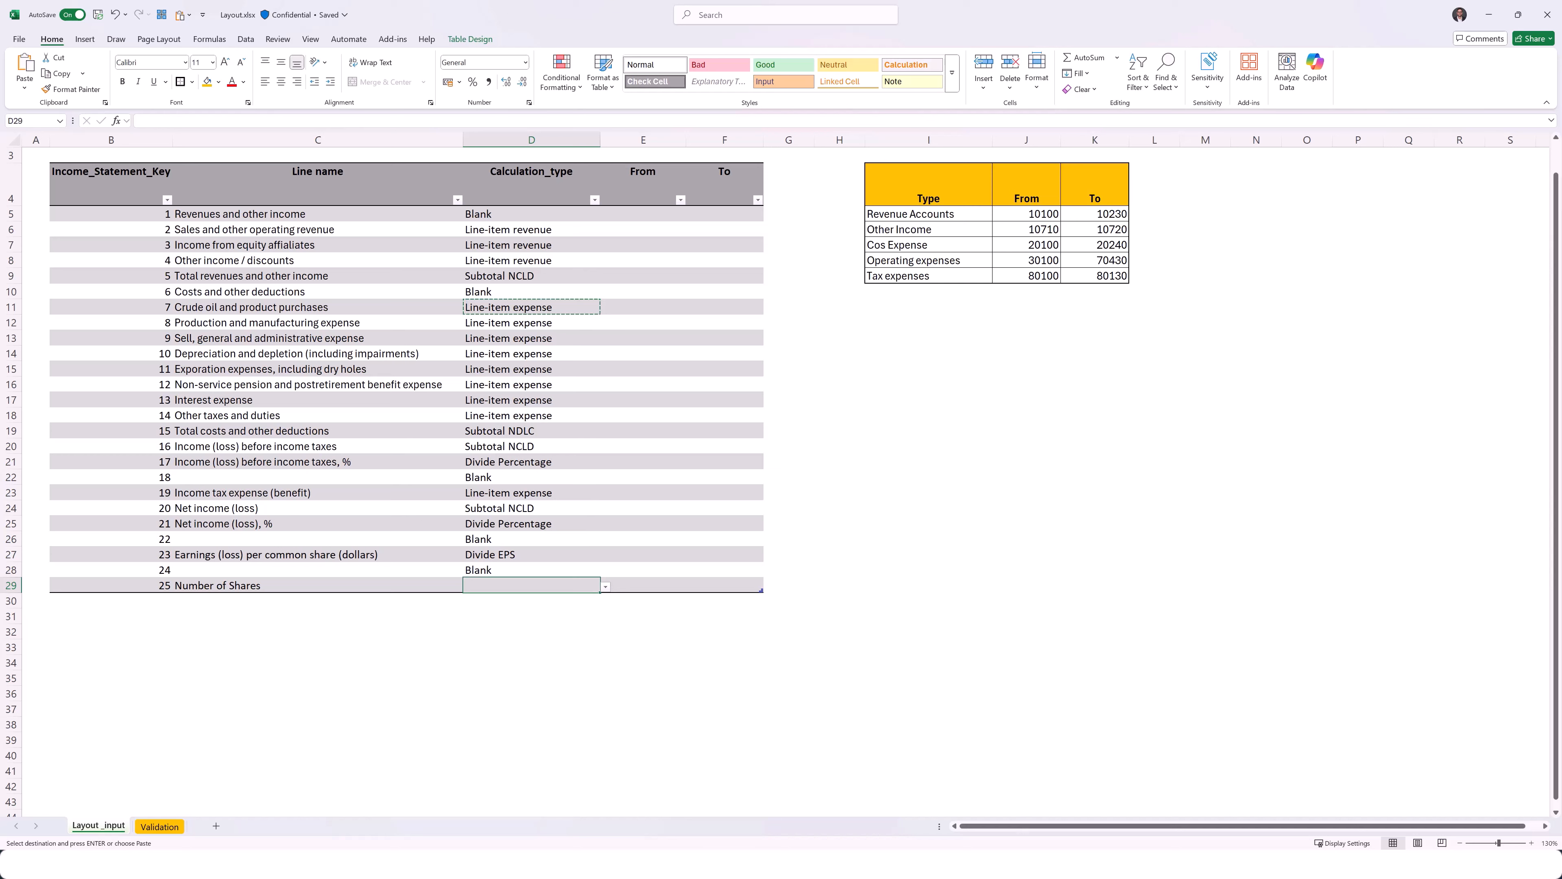
click(605, 587)
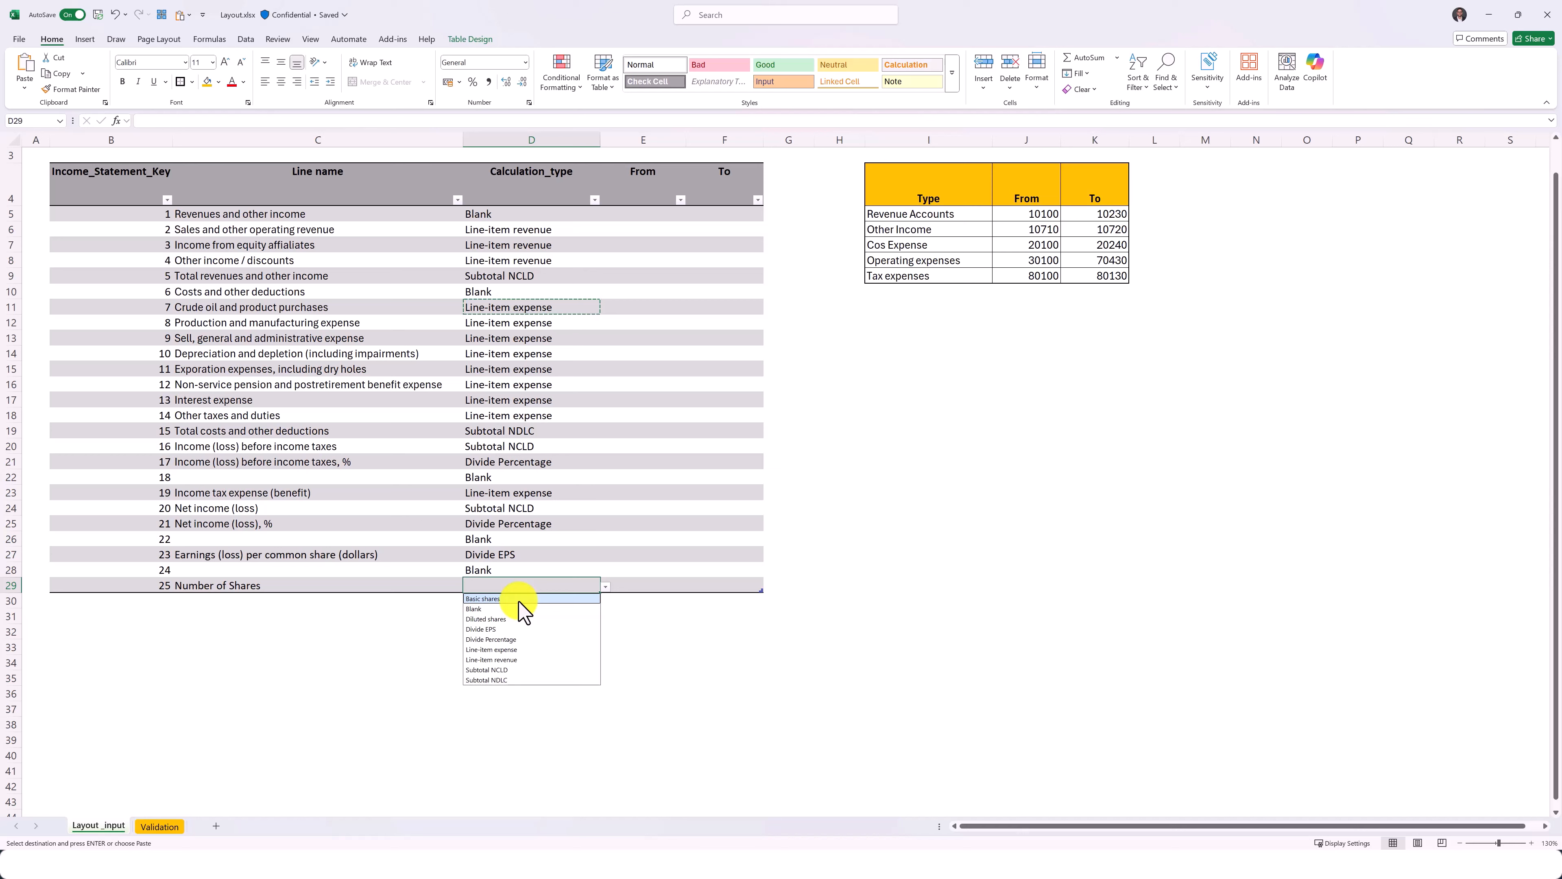
click(492, 599)
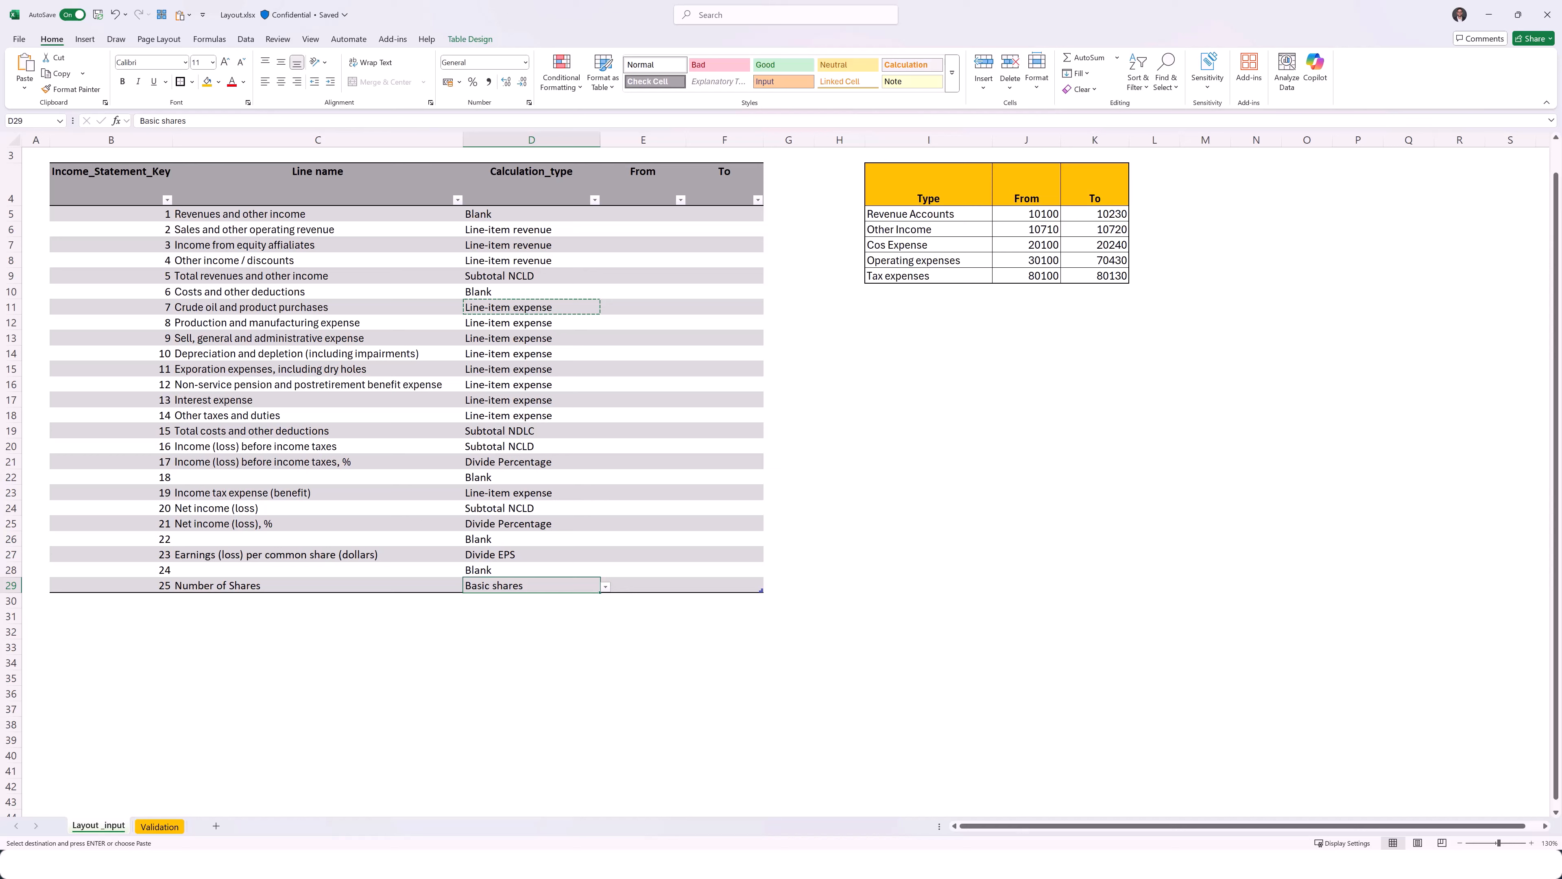
Enter the account range for Sales and other operating revenue, From 10100 To 10130
click(642, 230)
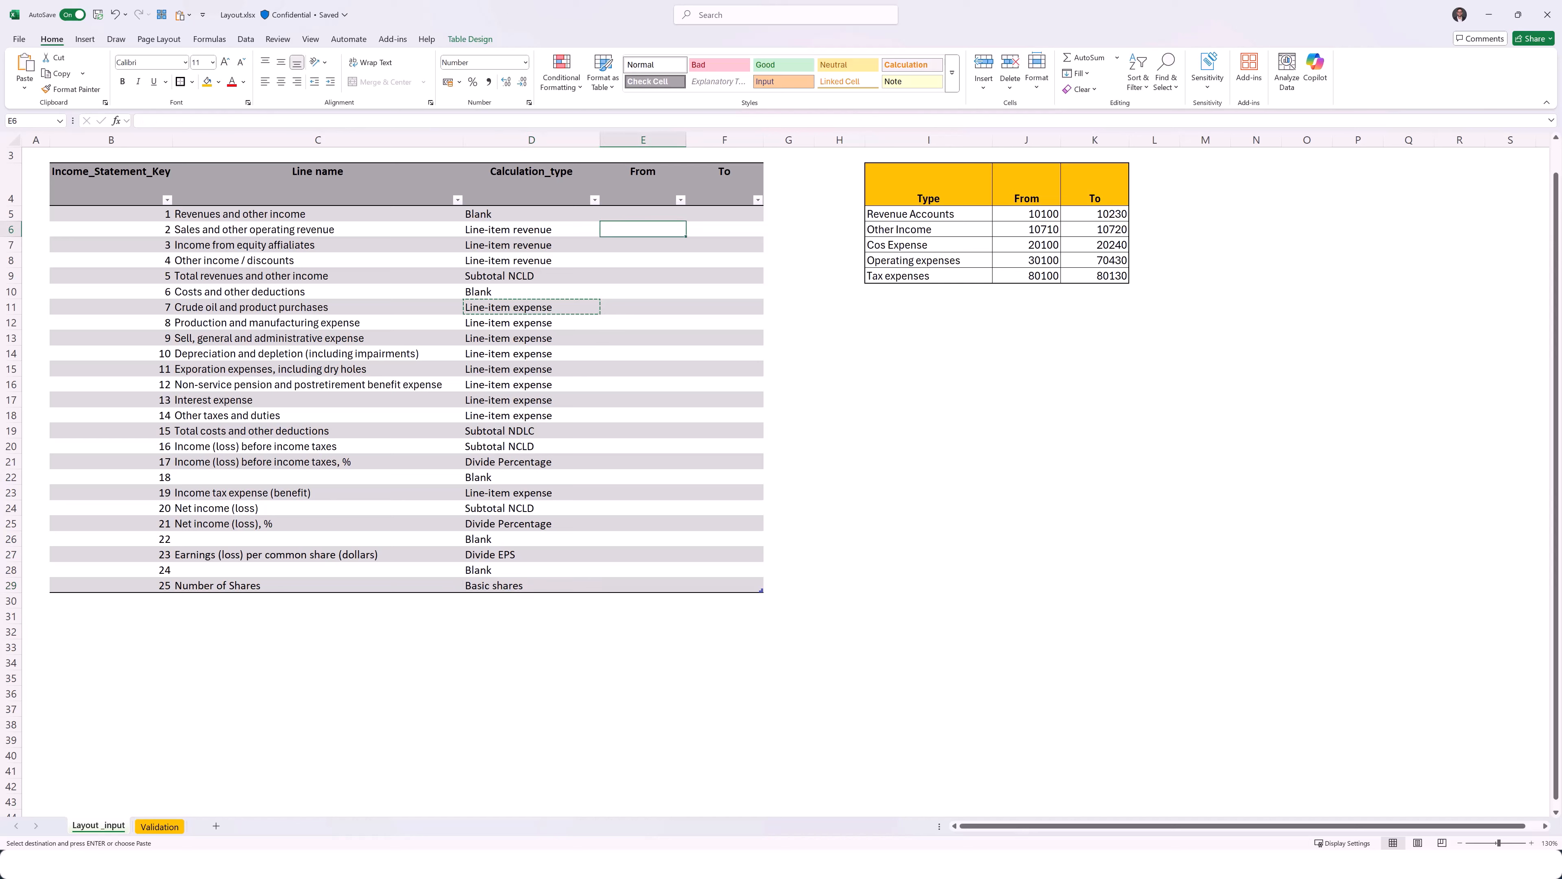
text(10100)
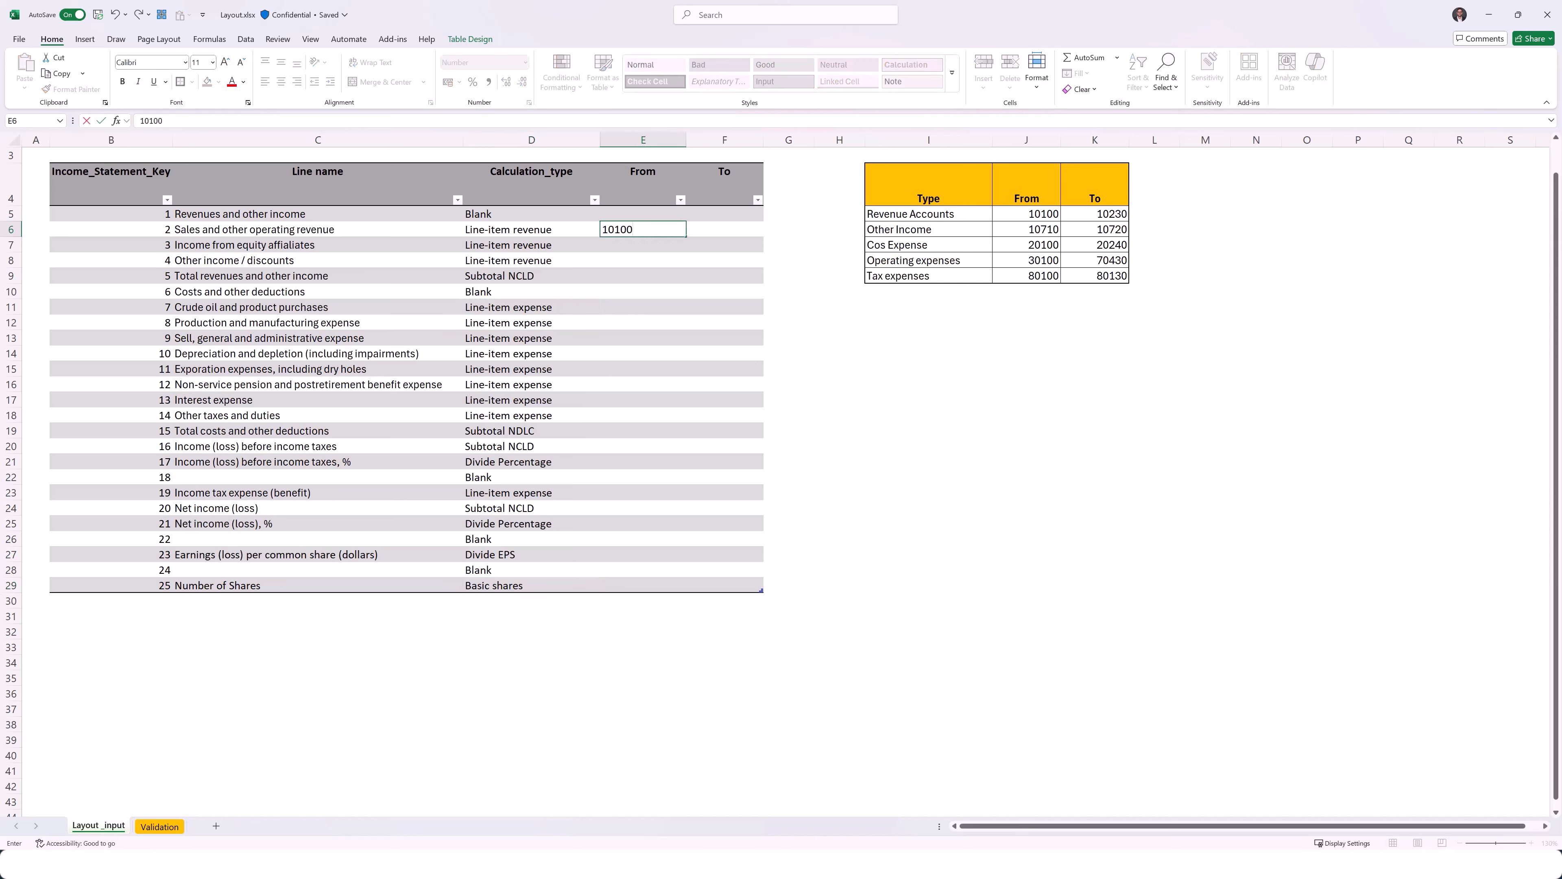
key(Tab)
text(10)
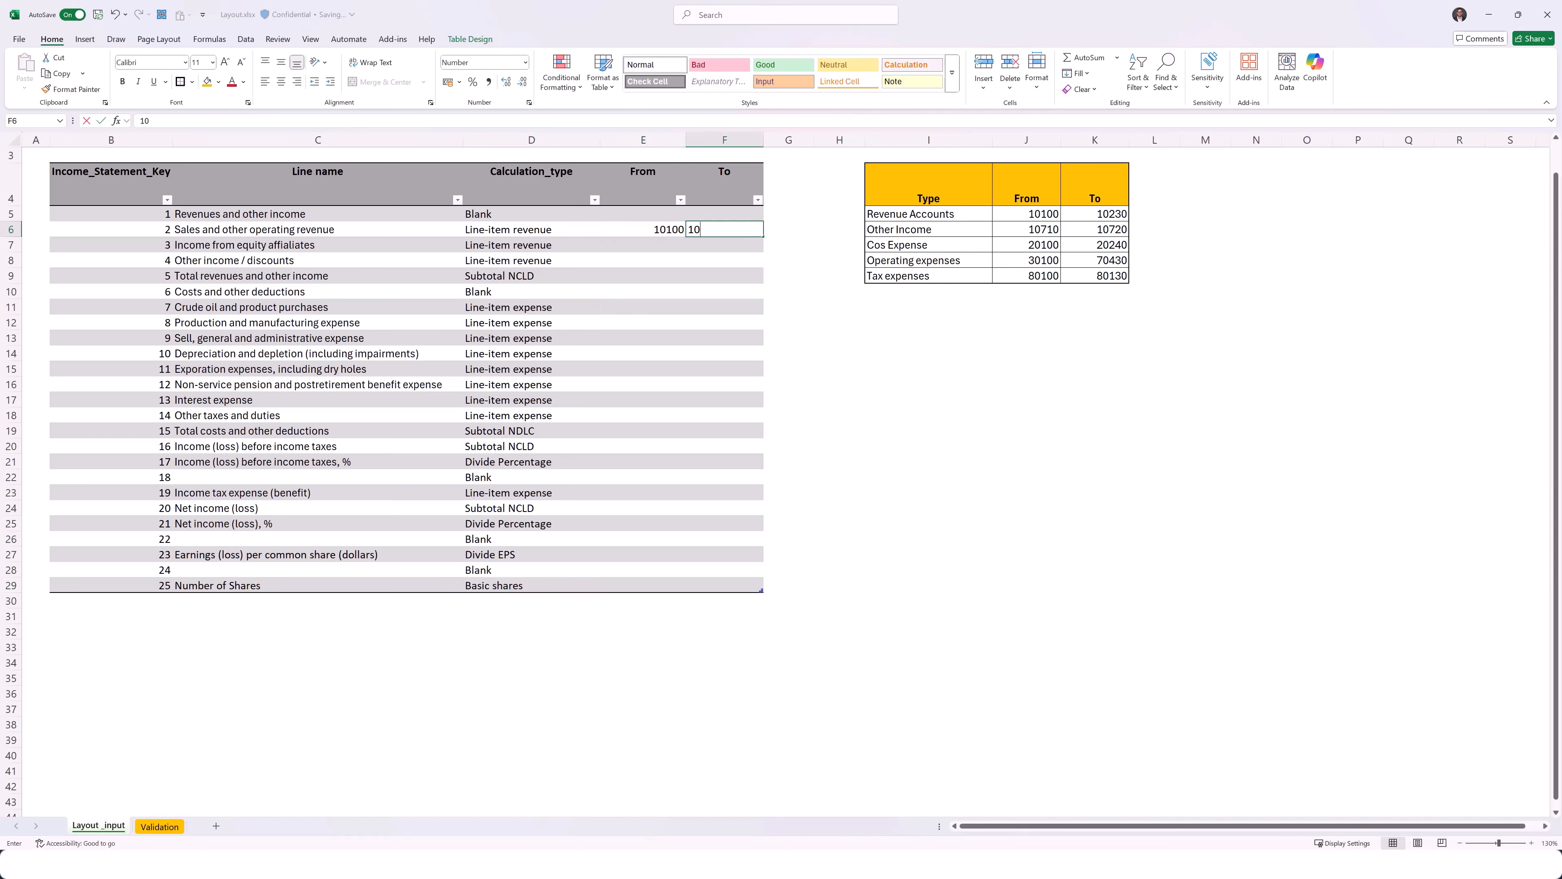
text(13)
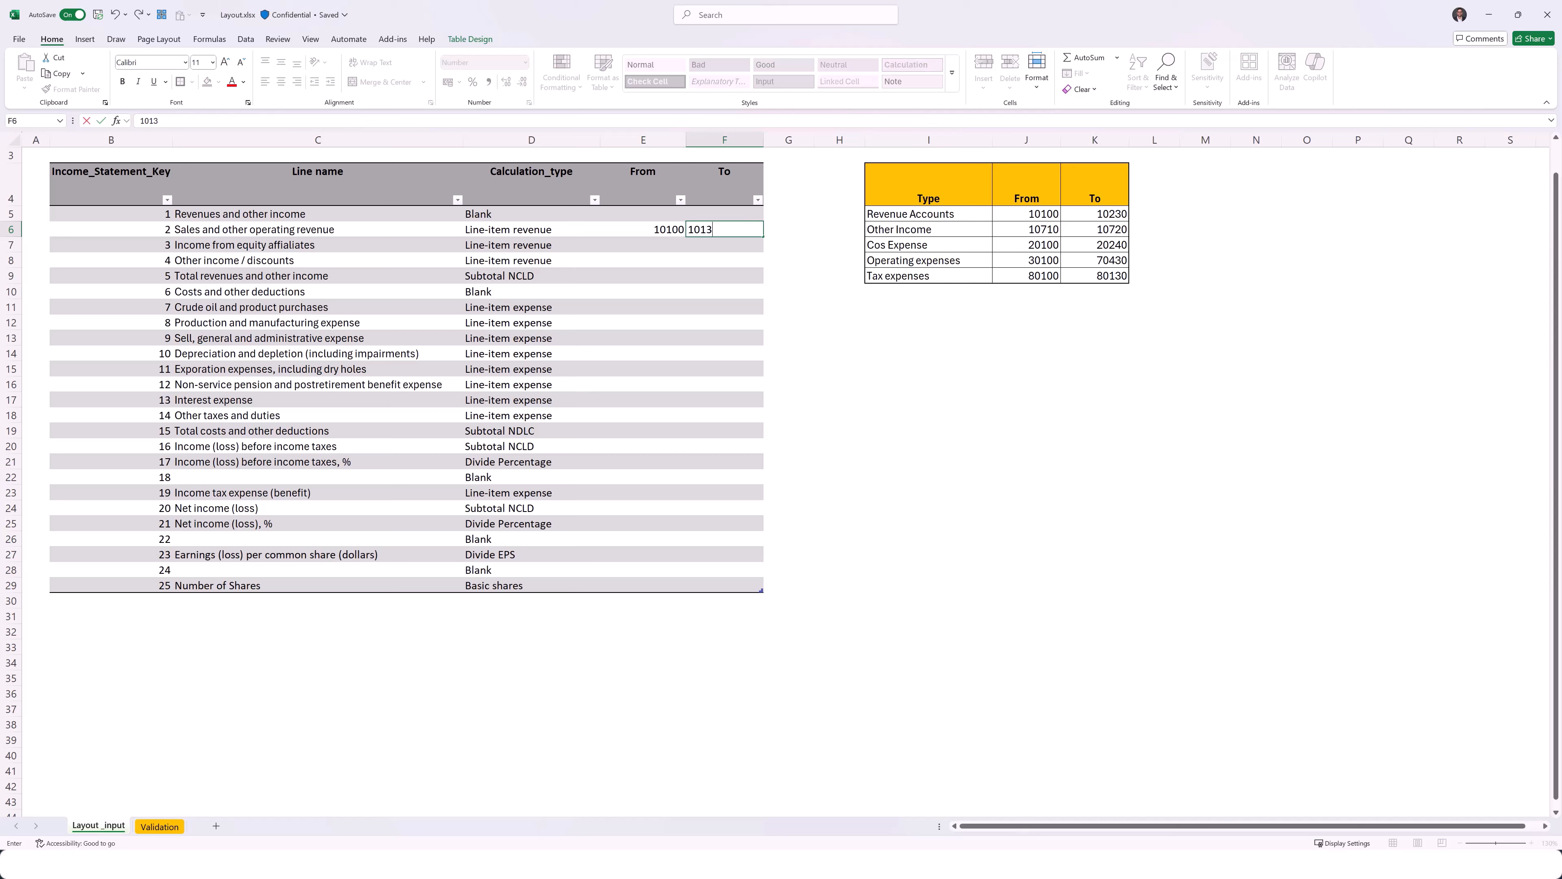
text(0)
key(Return)
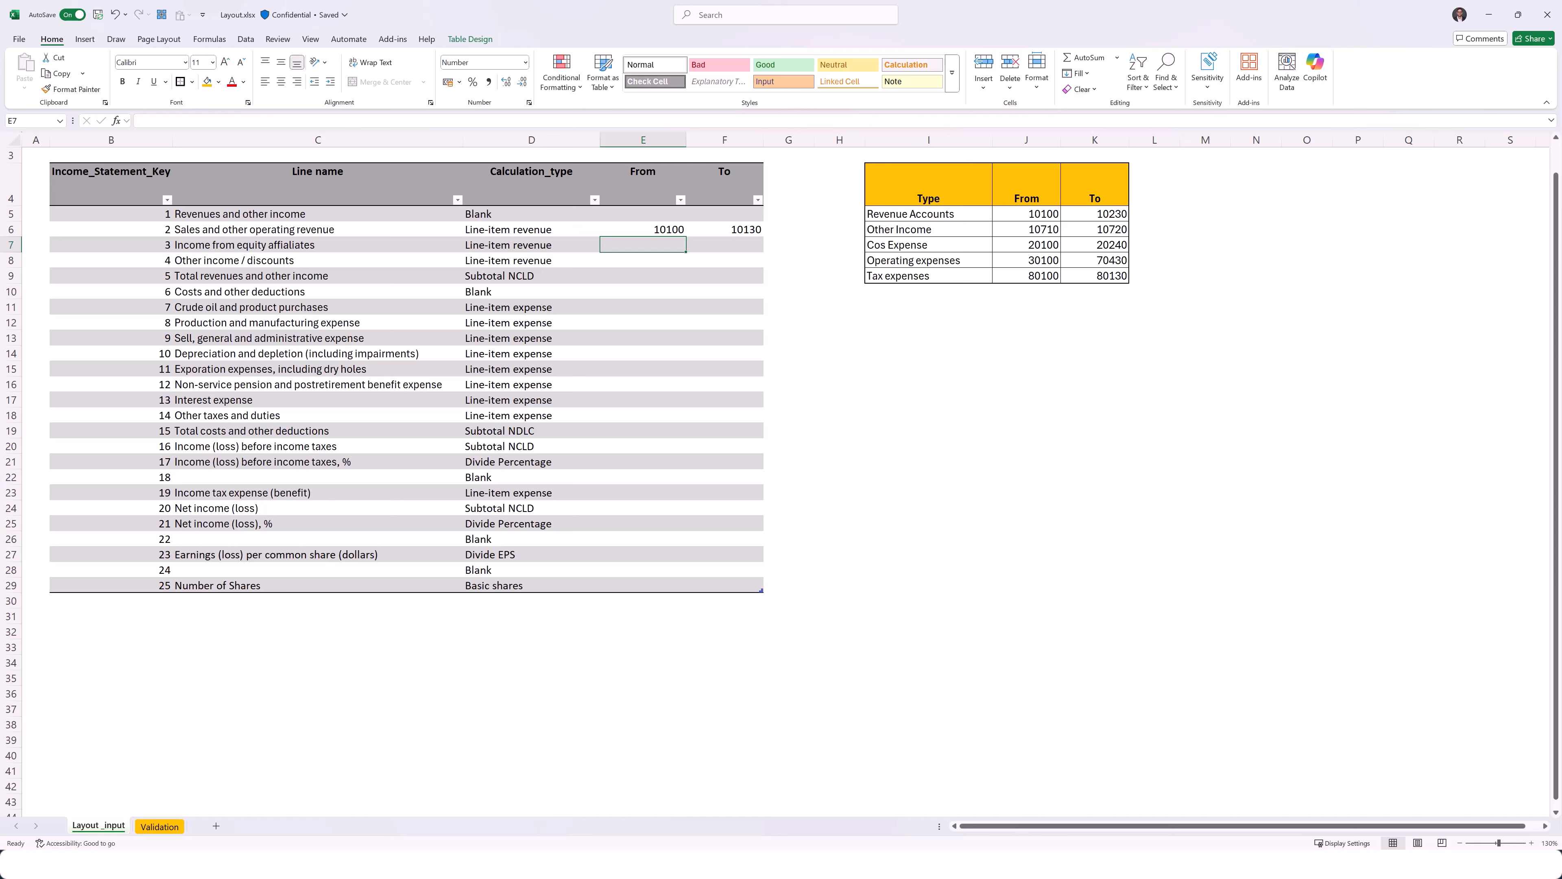
Enter the account range for Income from equity affiliates, From 10200 To 10230
text(10200)
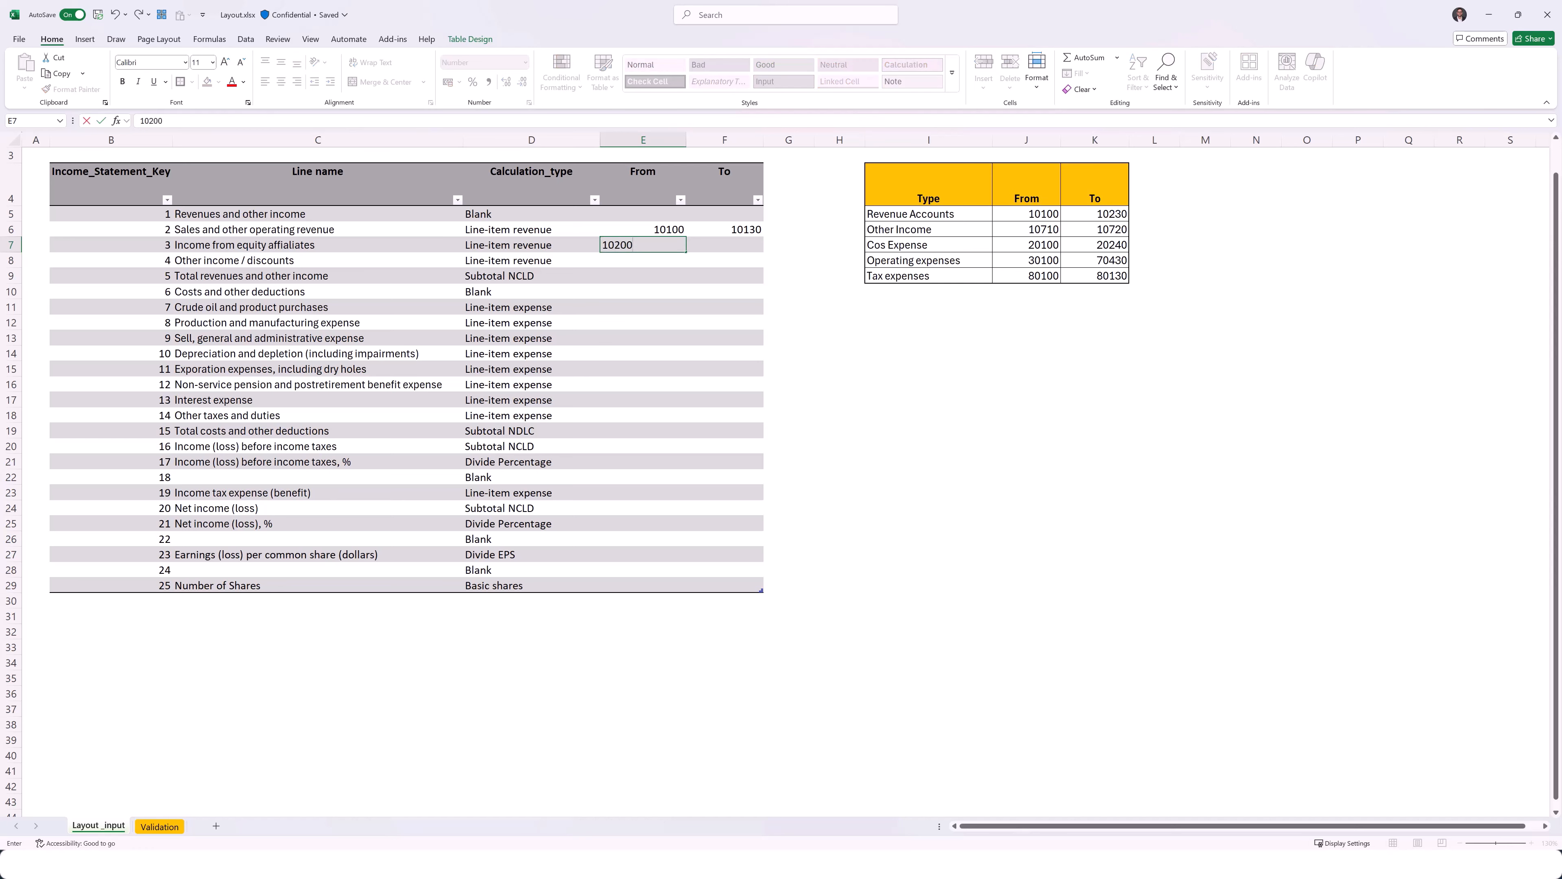
key(Tab)
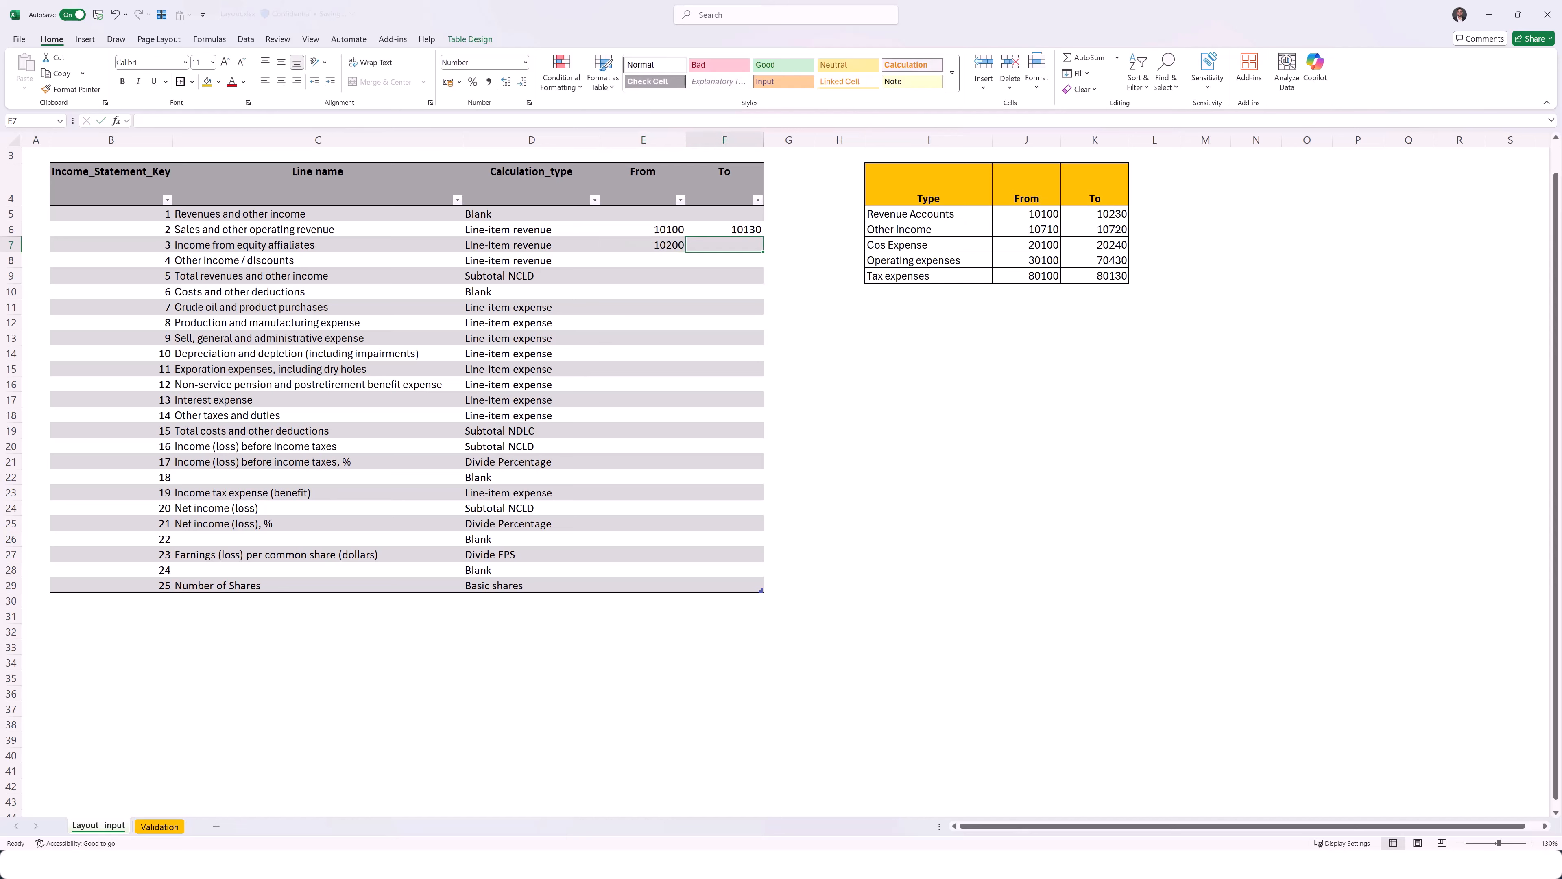
text(102)
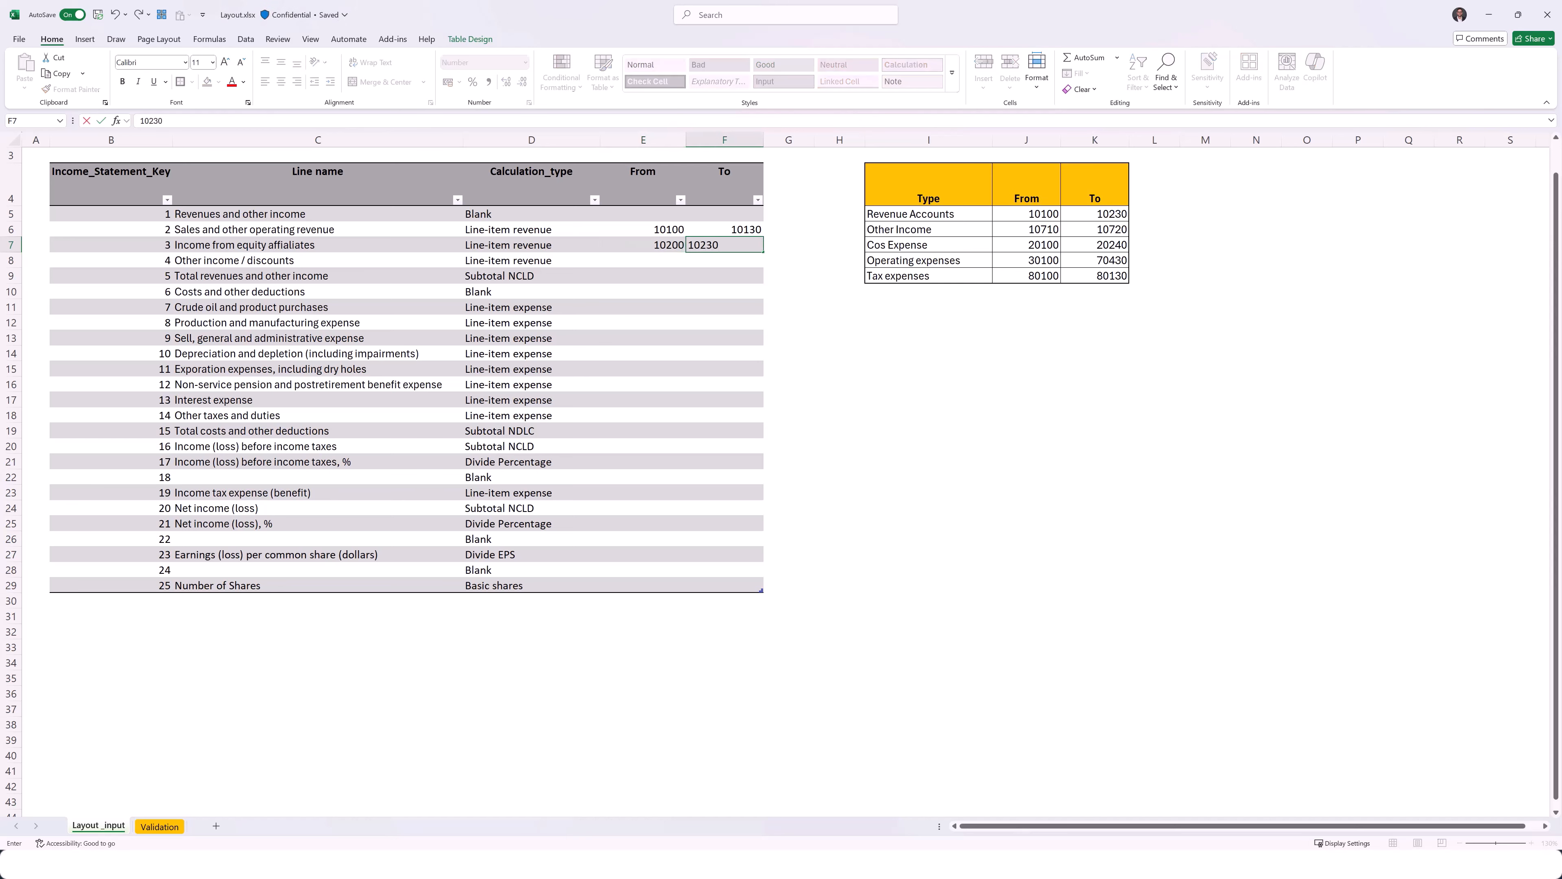
text(30)
key(Return)
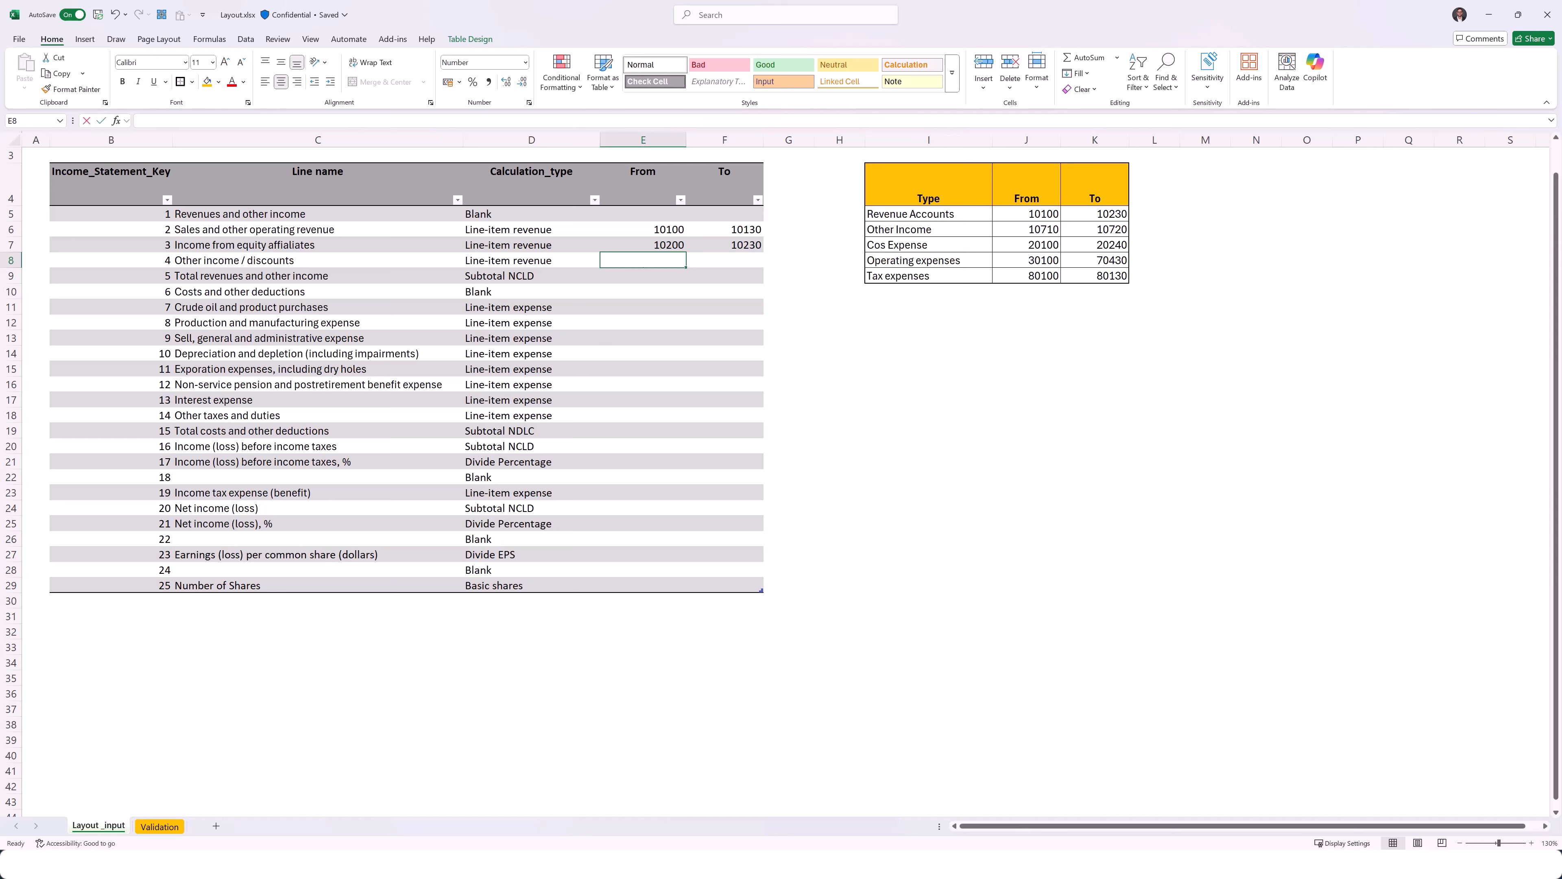
Enter From 10710 and To 10720 for Other income / discounts, and From 2 for Total revenues and other income
text(10710)
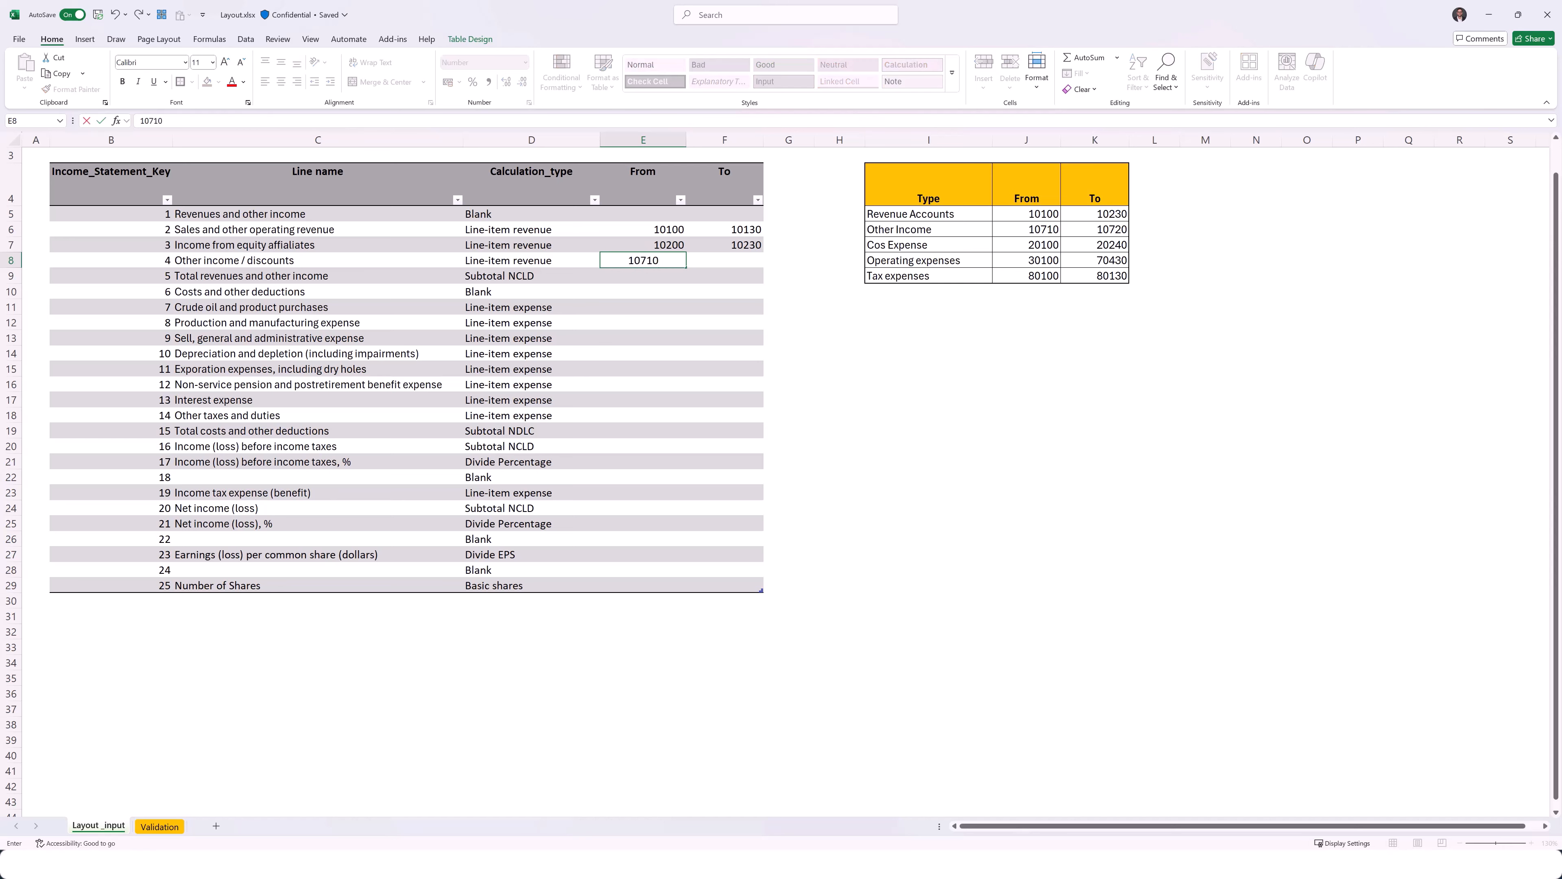
key(Tab)
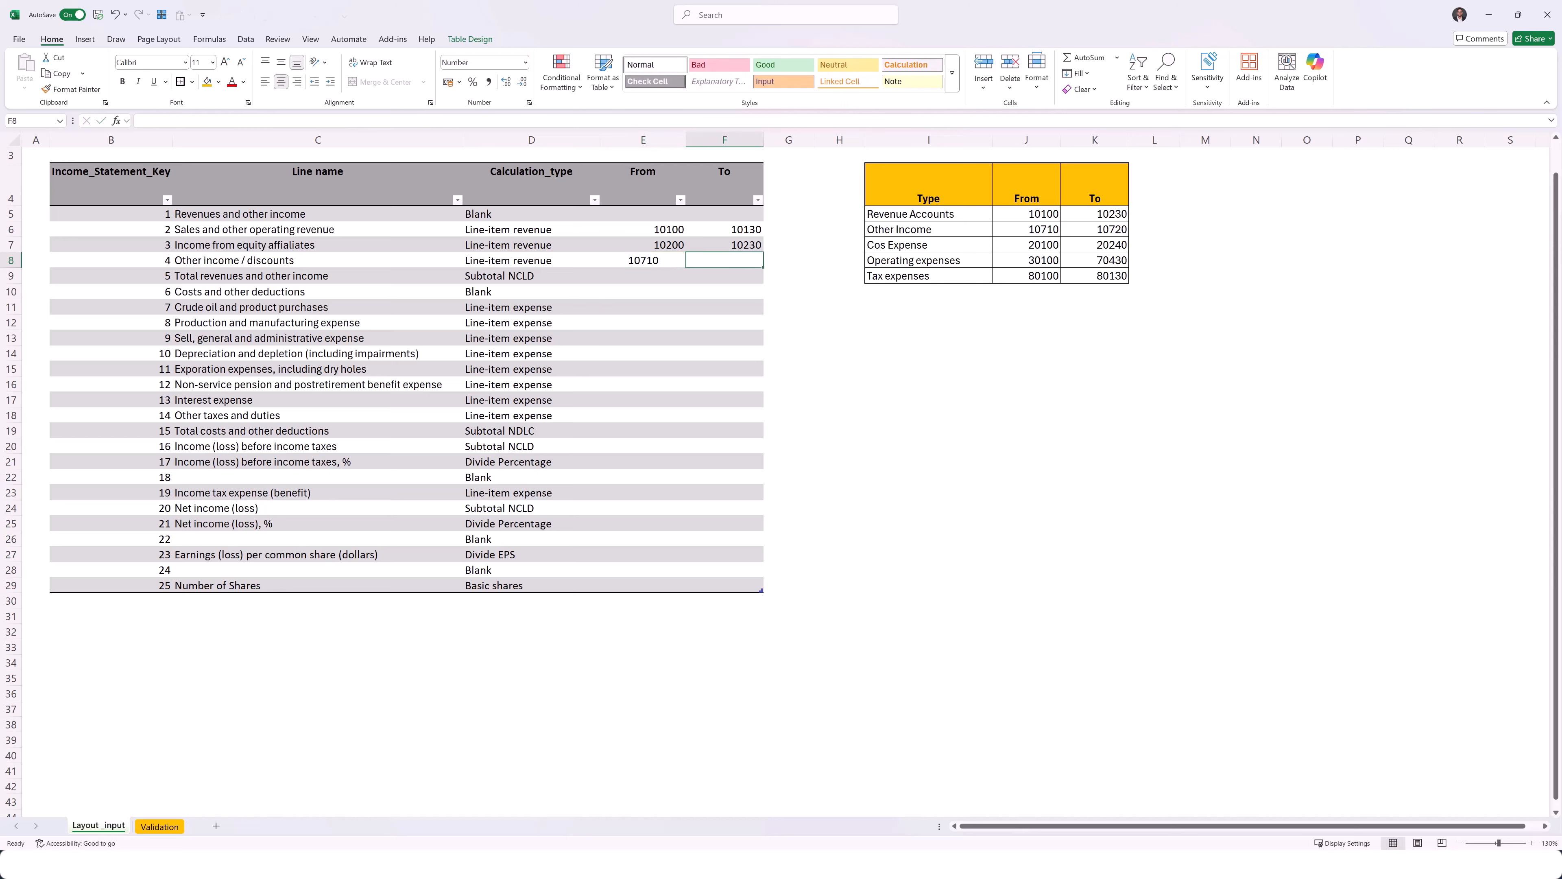
text(10720)
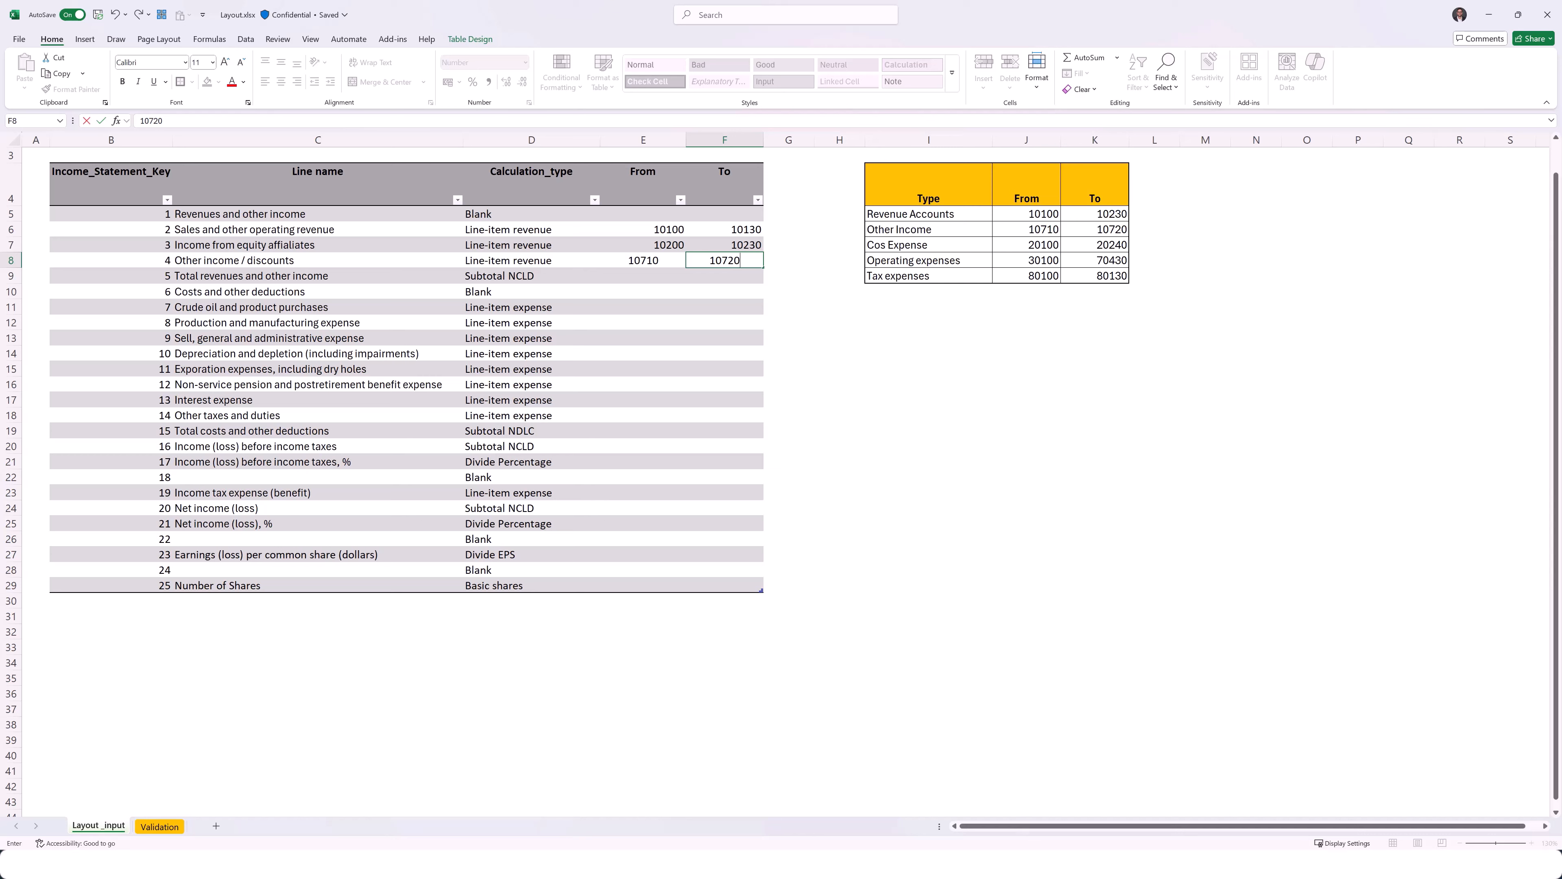
key(Return)
text(2)
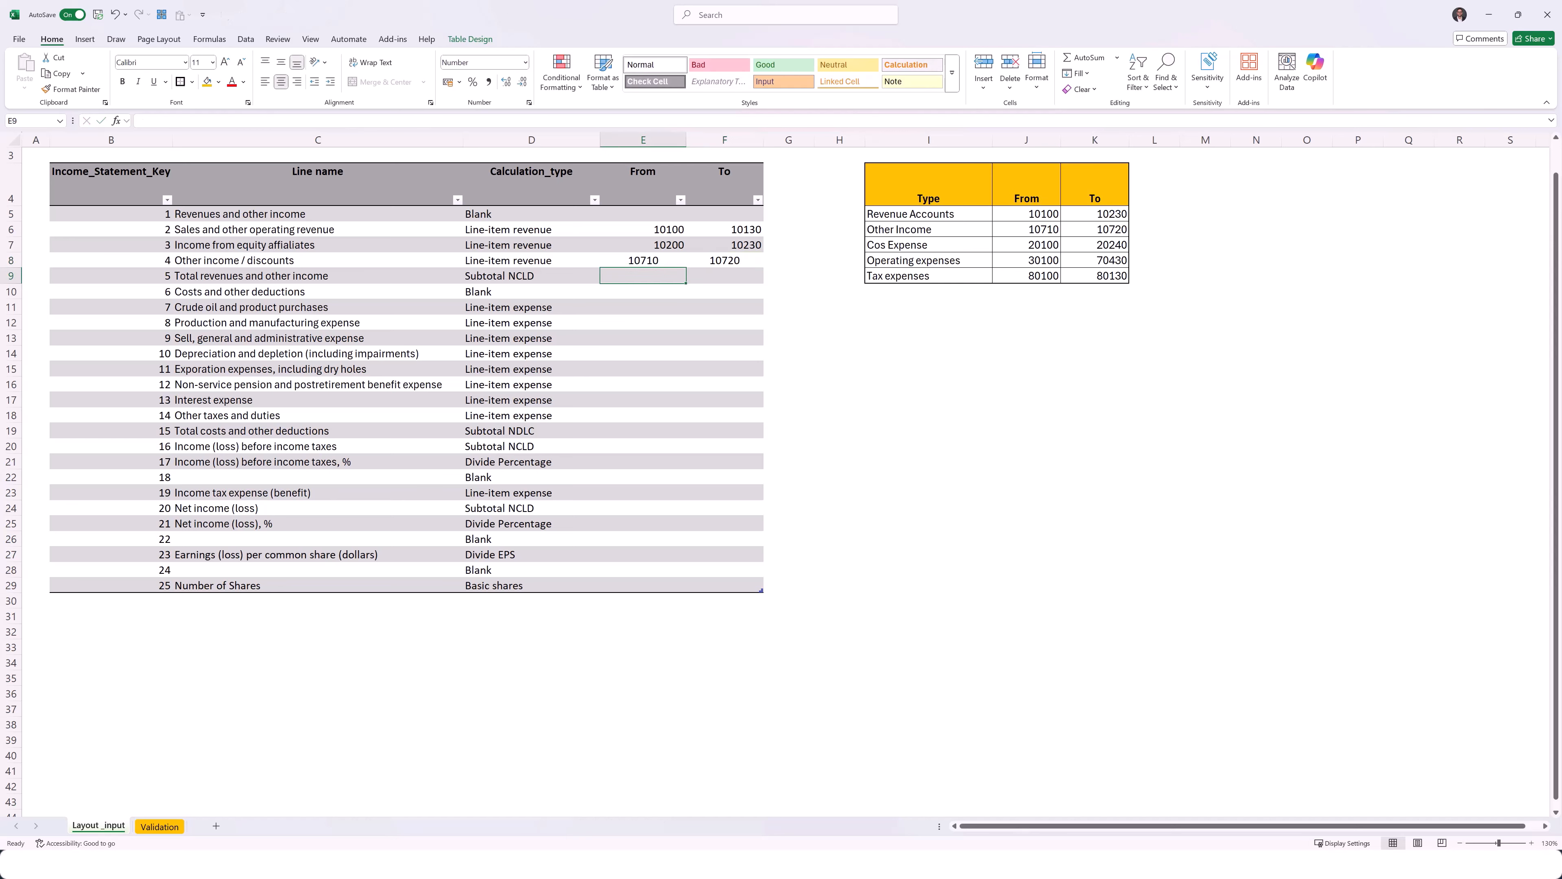
key(Tab)
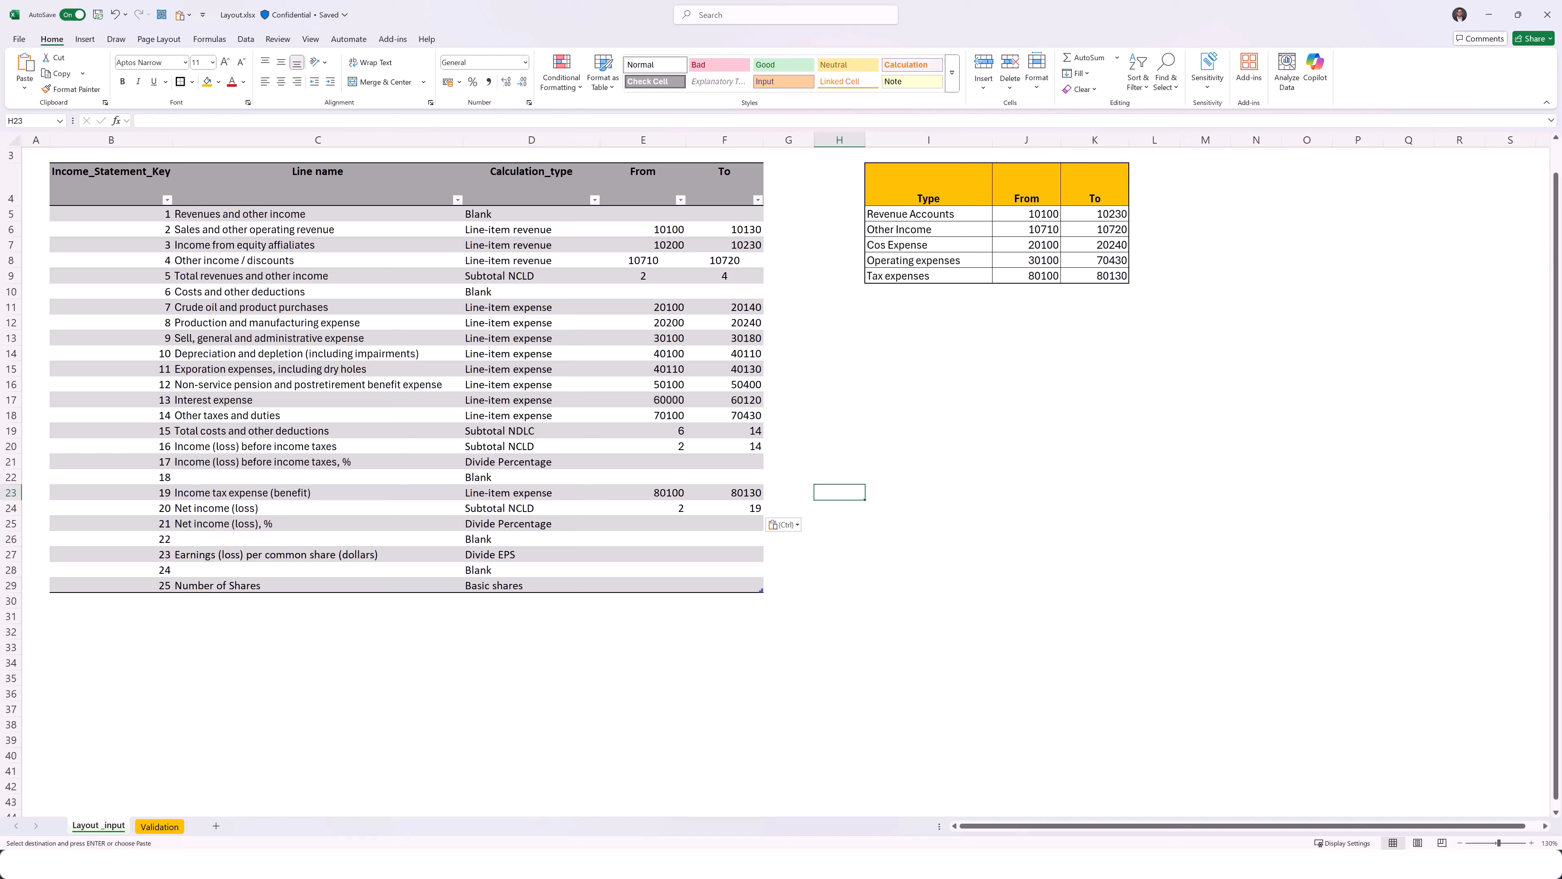
Enter From 16 and To 5 for the Income (loss) before income taxes, % line
click(642, 461)
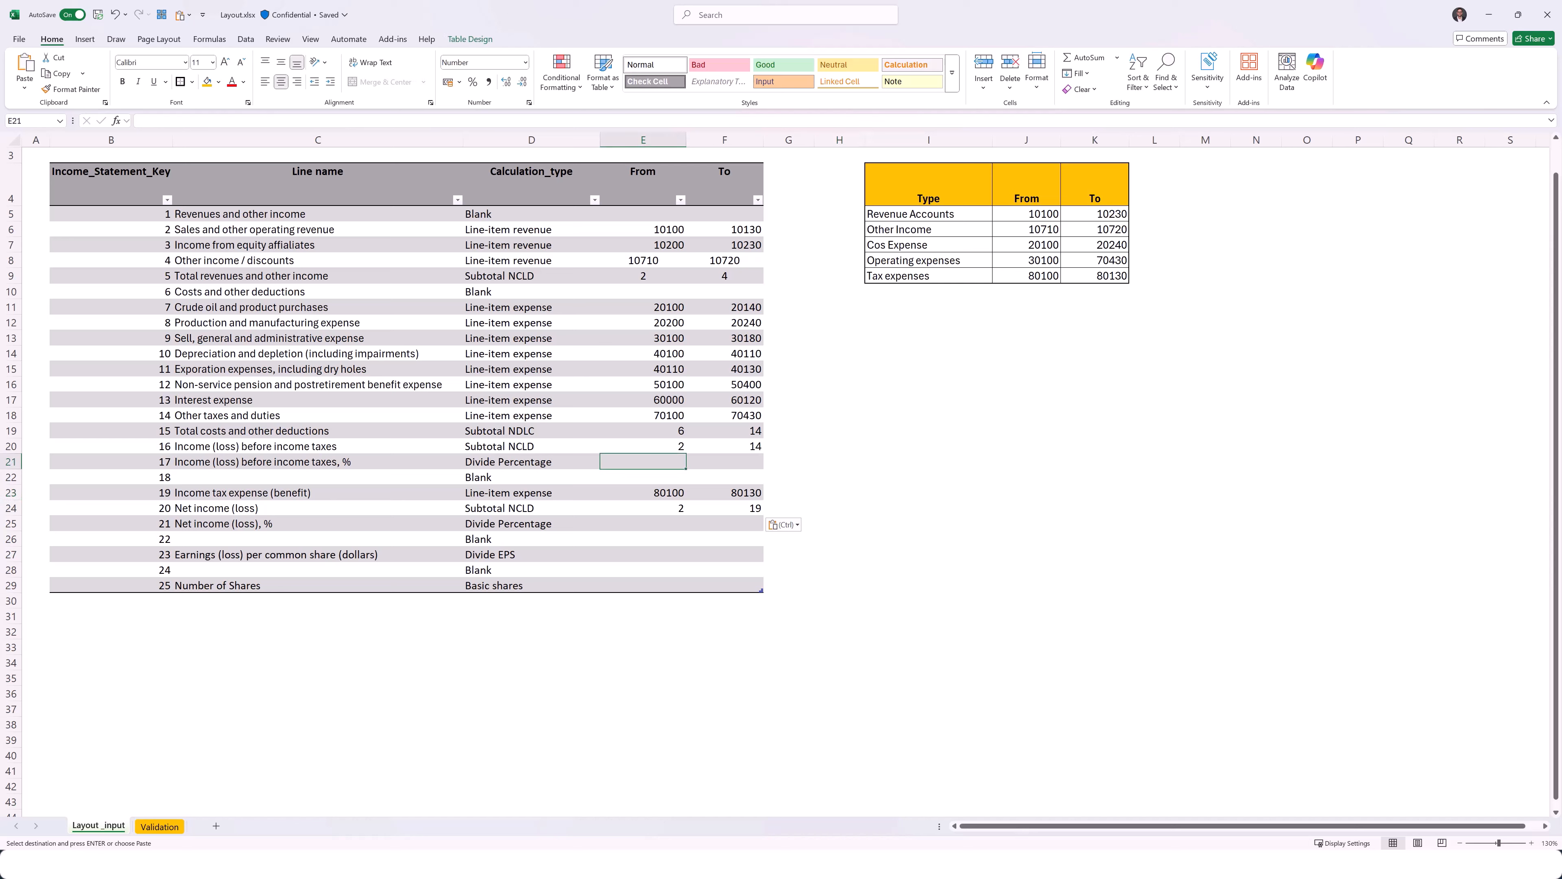
text(16)
key(Tab)
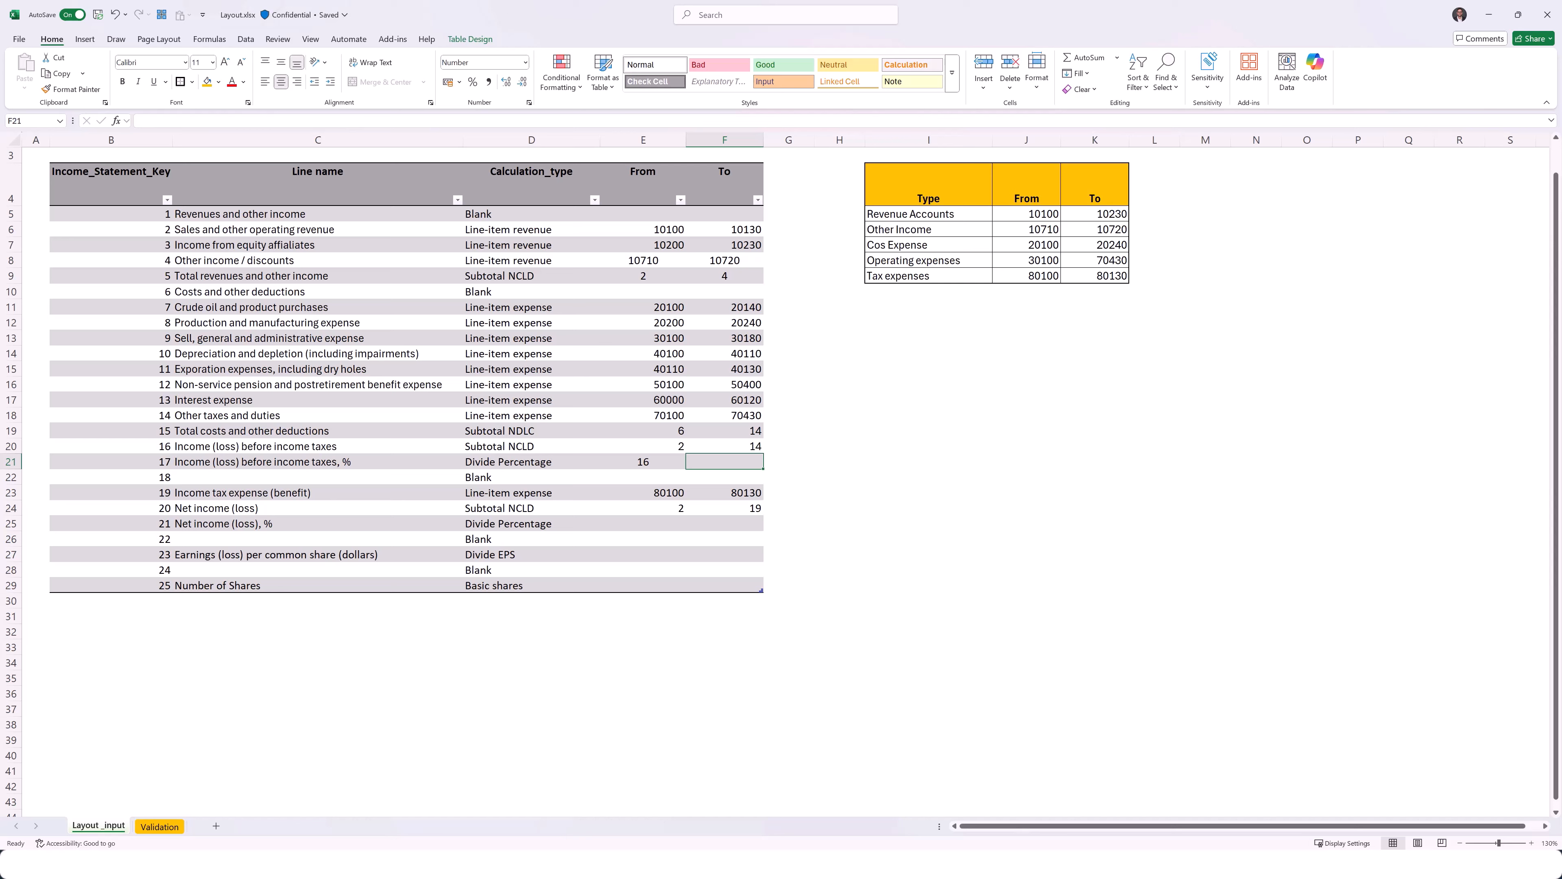
text(5)
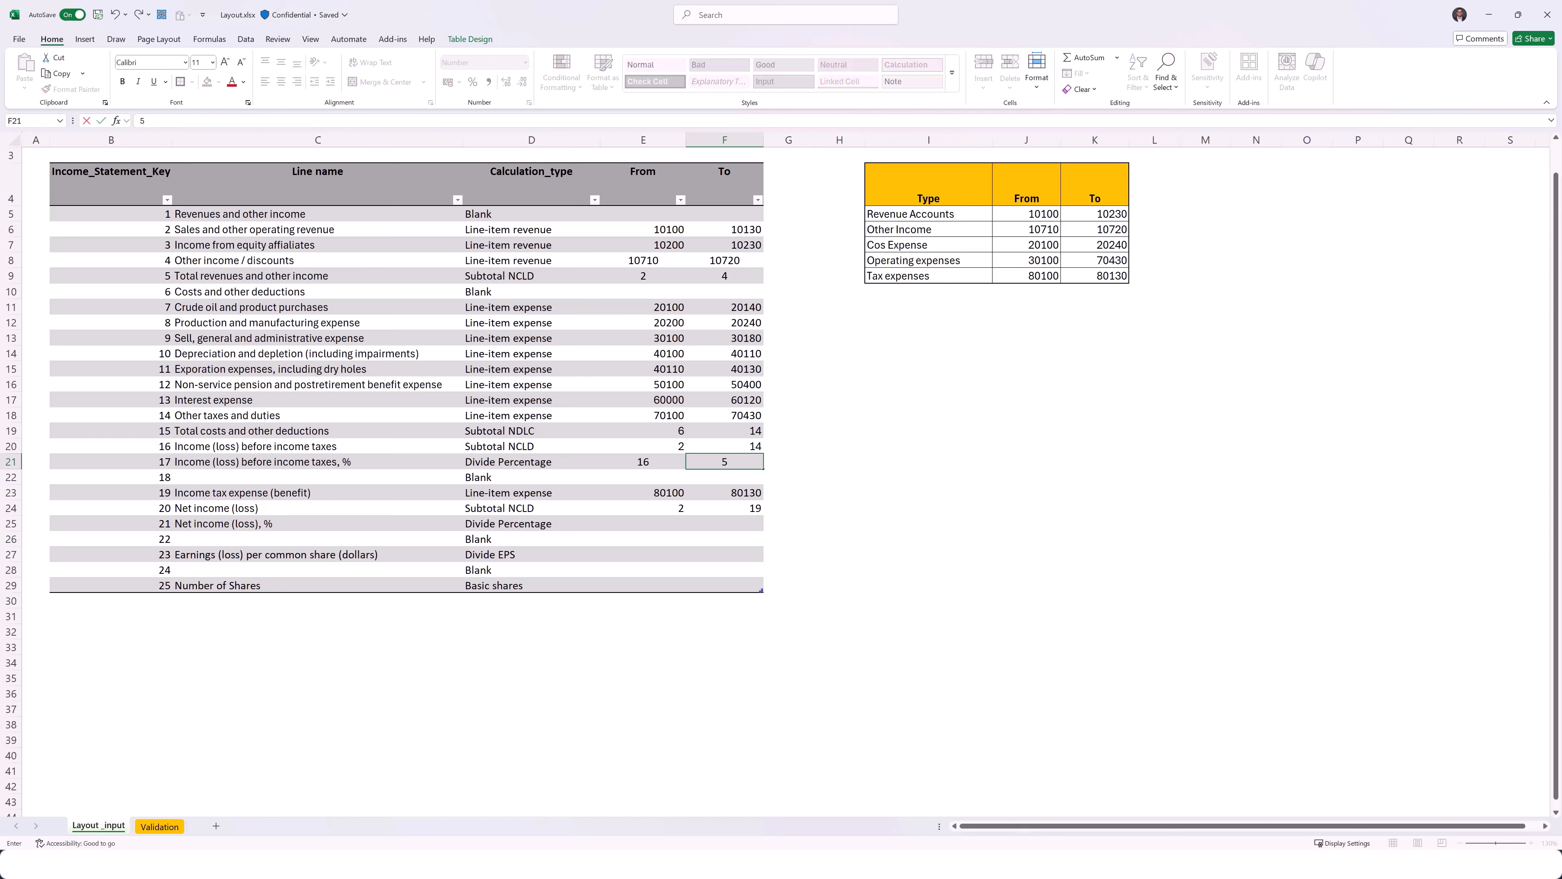
Enter From 20 and To 5 for the Net income (loss), % line
click(643, 523)
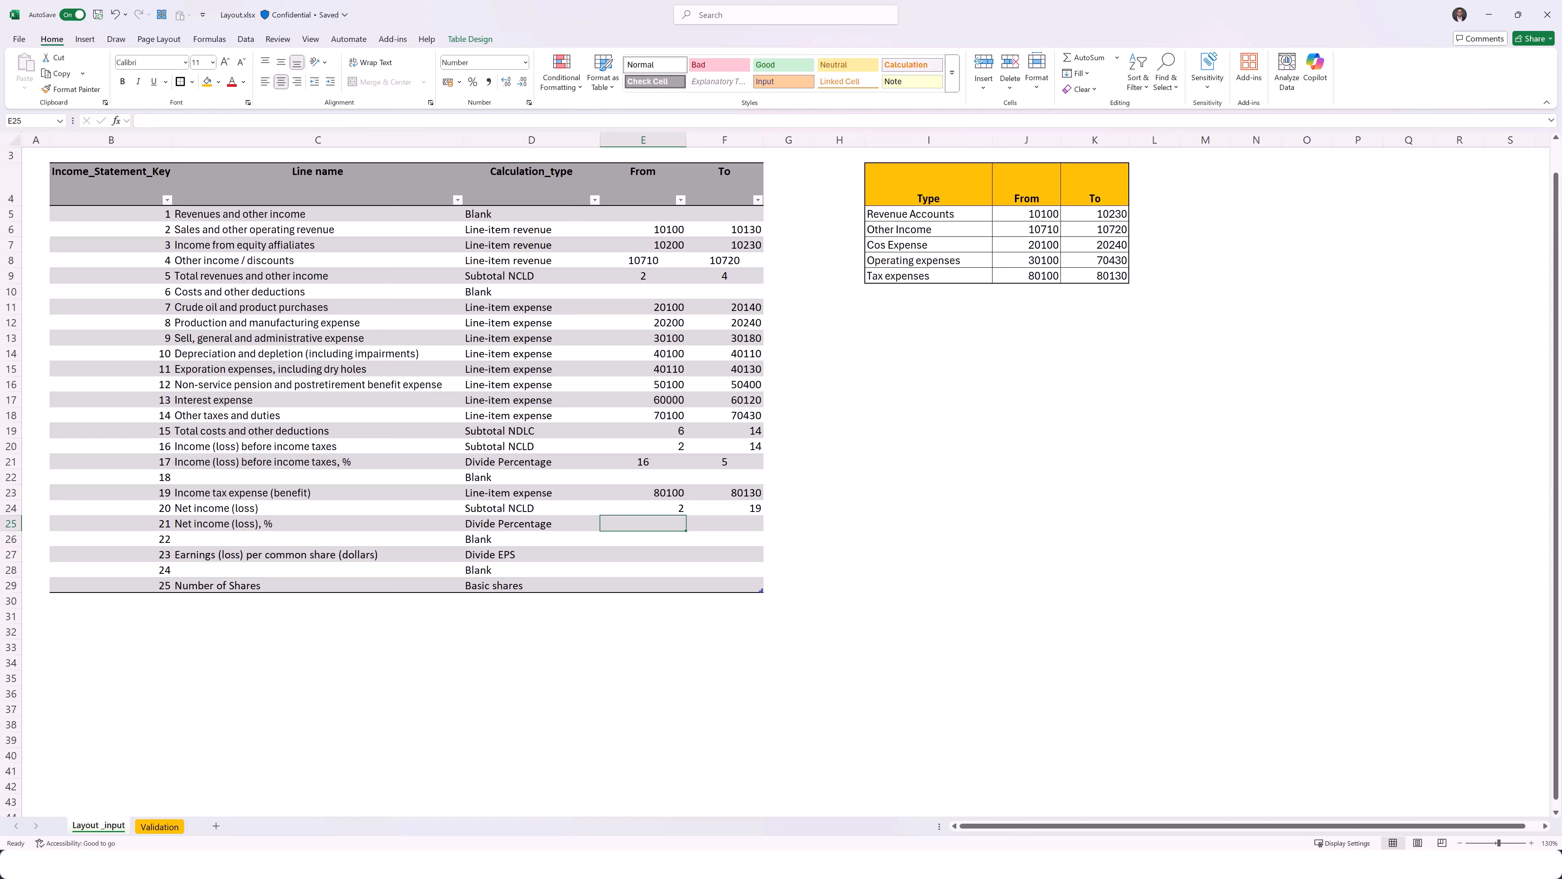
text(20)
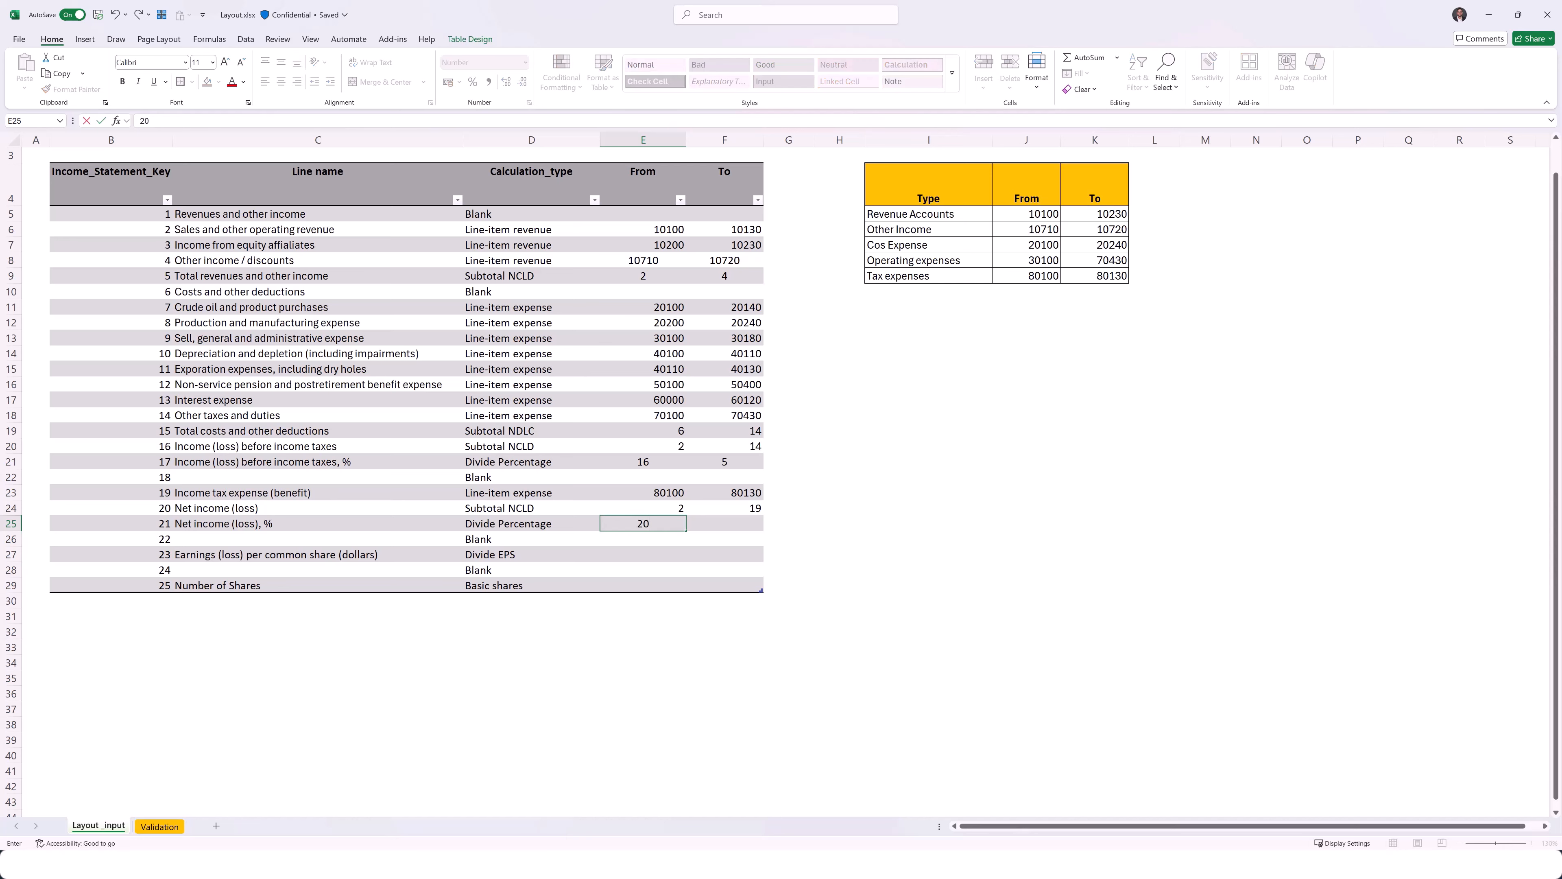
key(Tab)
text(5)
click(642, 554)
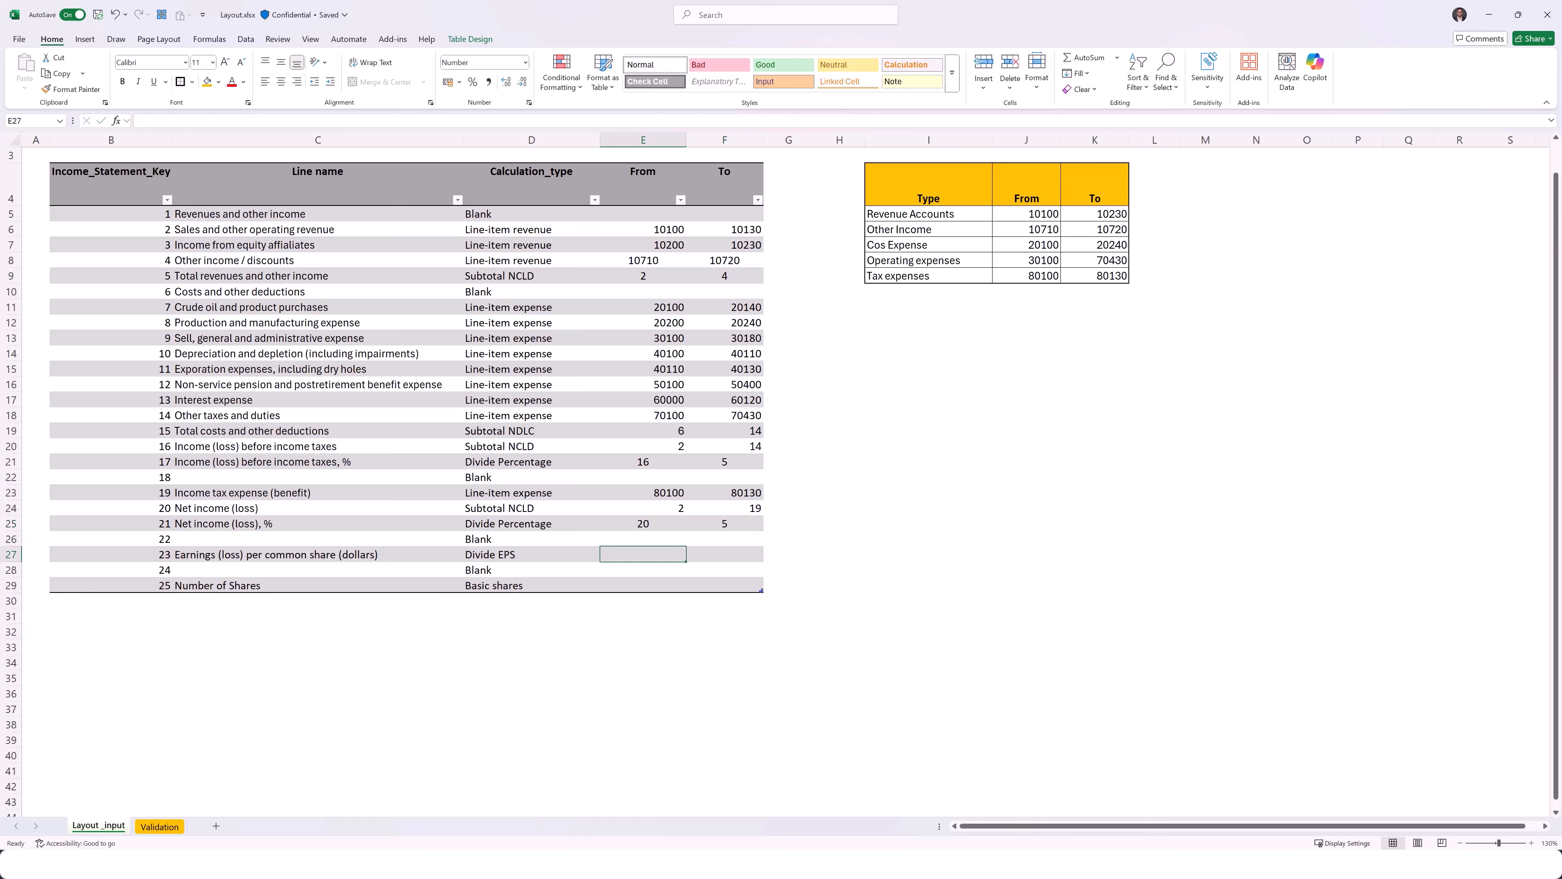
Enter From 20 and To 25 for the Earnings (loss) per common share (dollars) line
text(20)
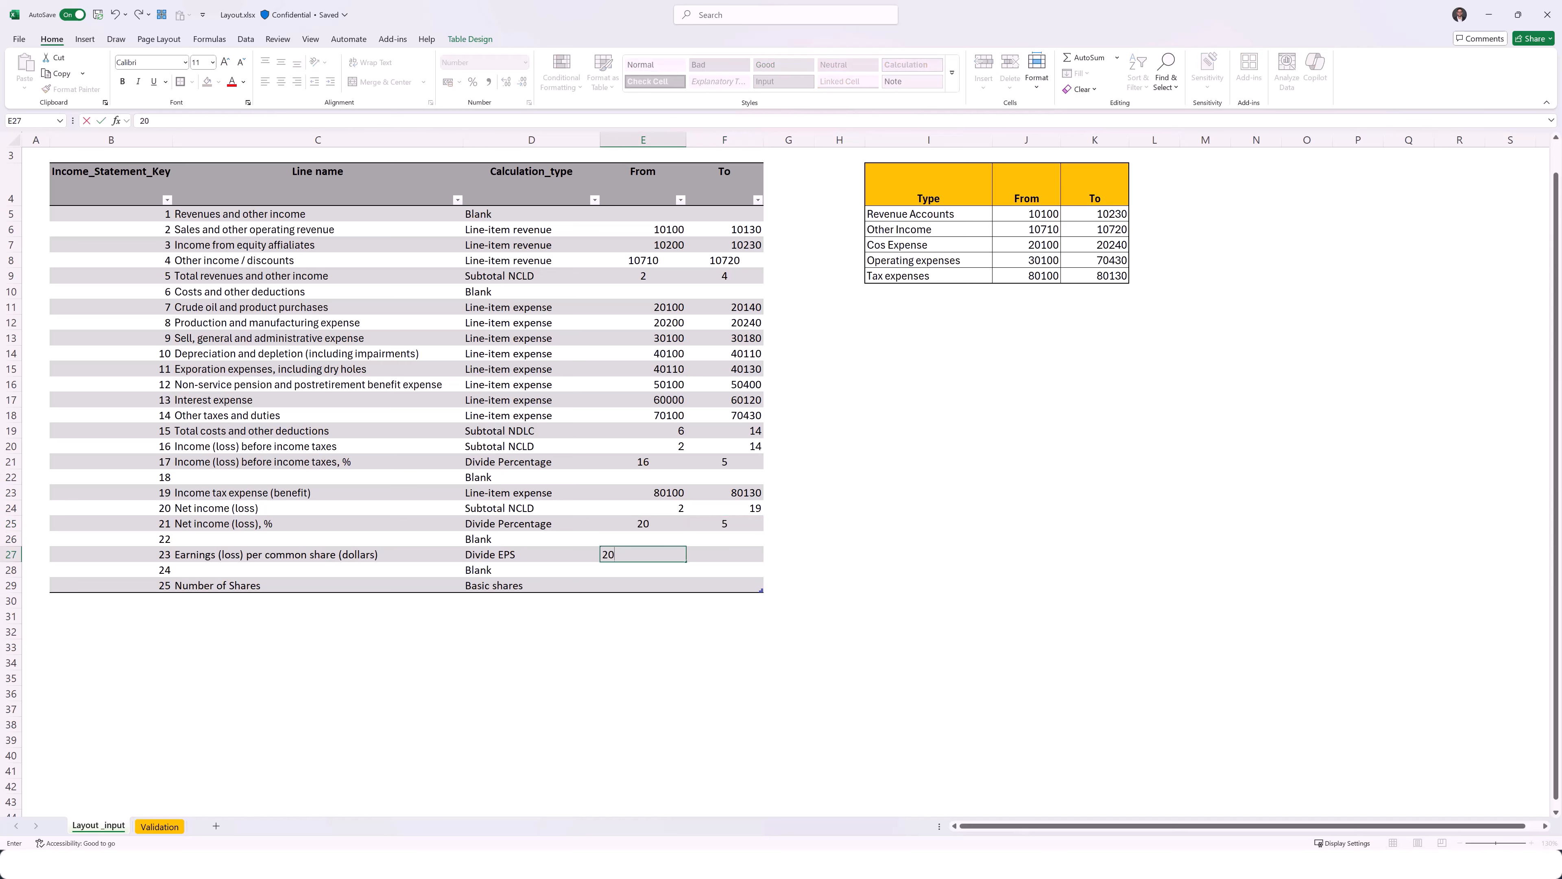
key(Tab)
text(25)
click(642, 616)
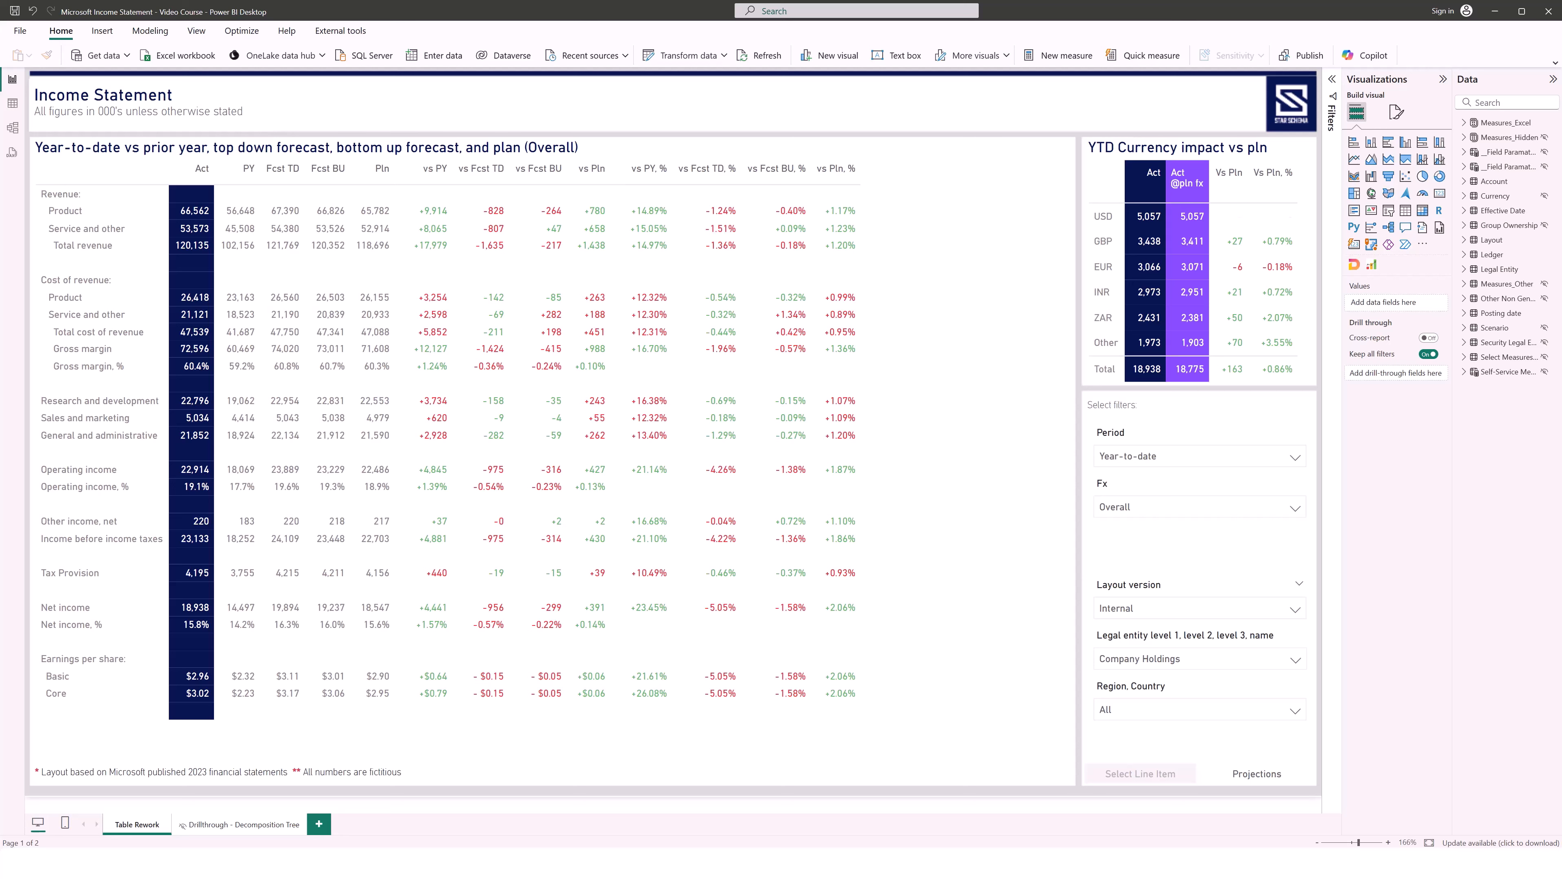
Switch to Power BI Desktop and review the global preview features in the options
click(19, 30)
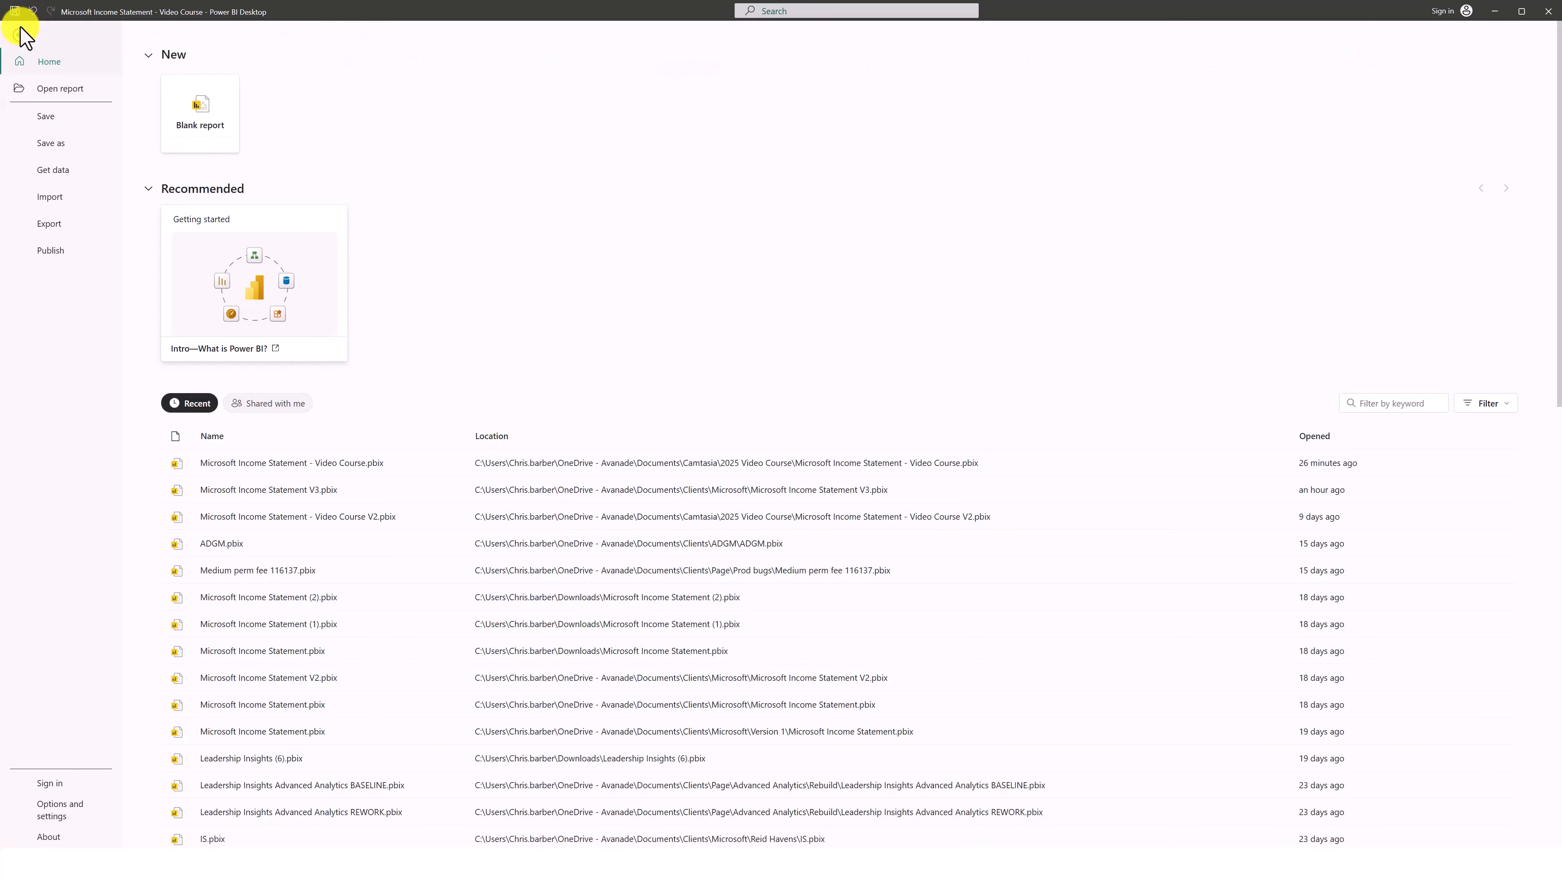
click(71, 809)
click(207, 106)
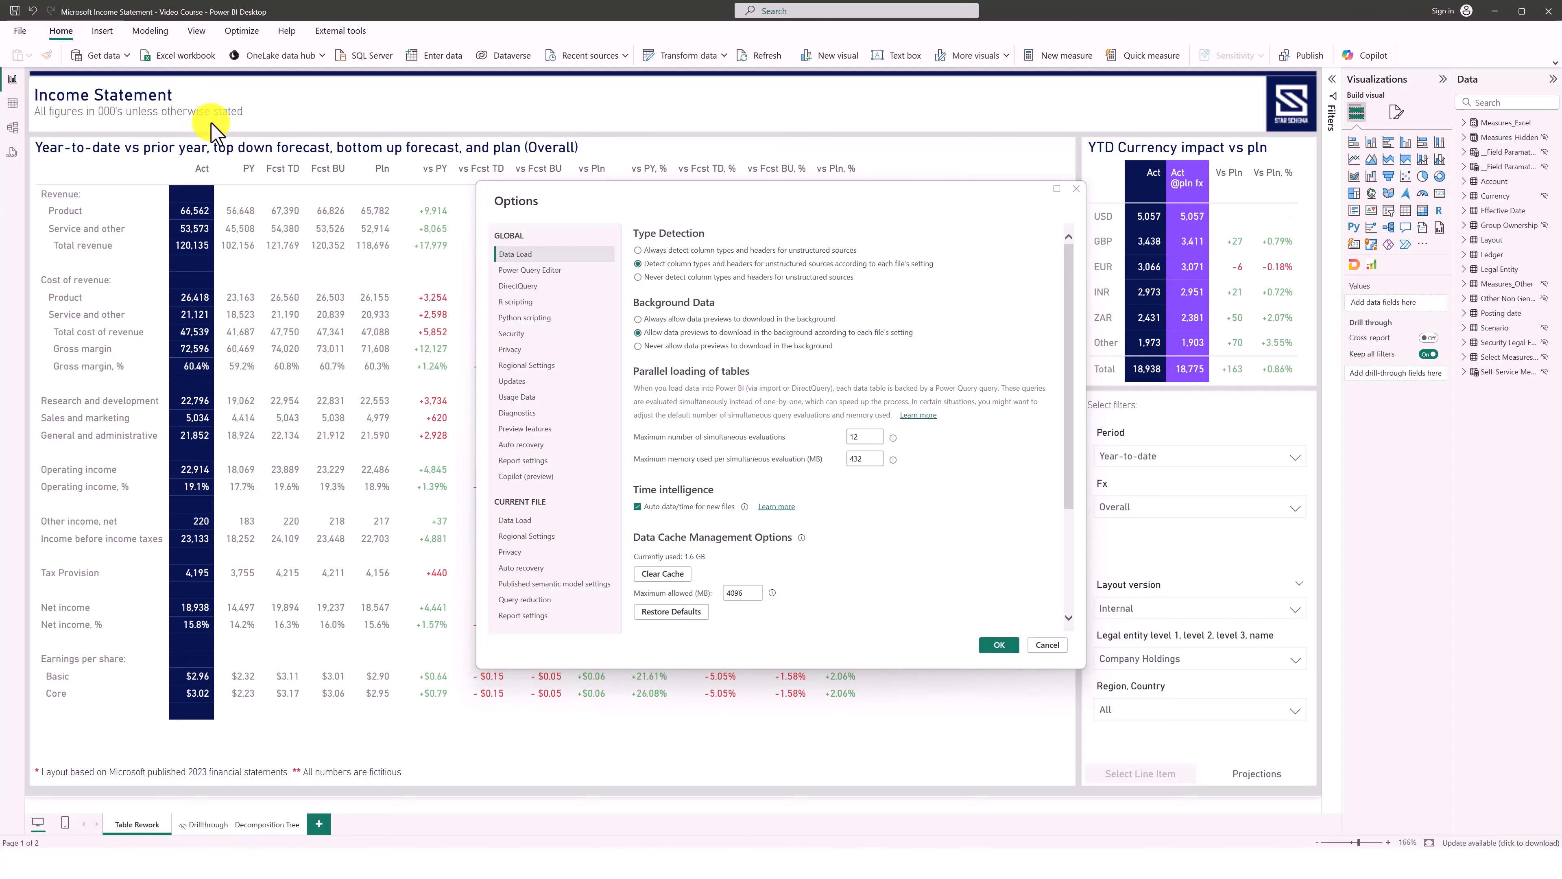
click(570, 433)
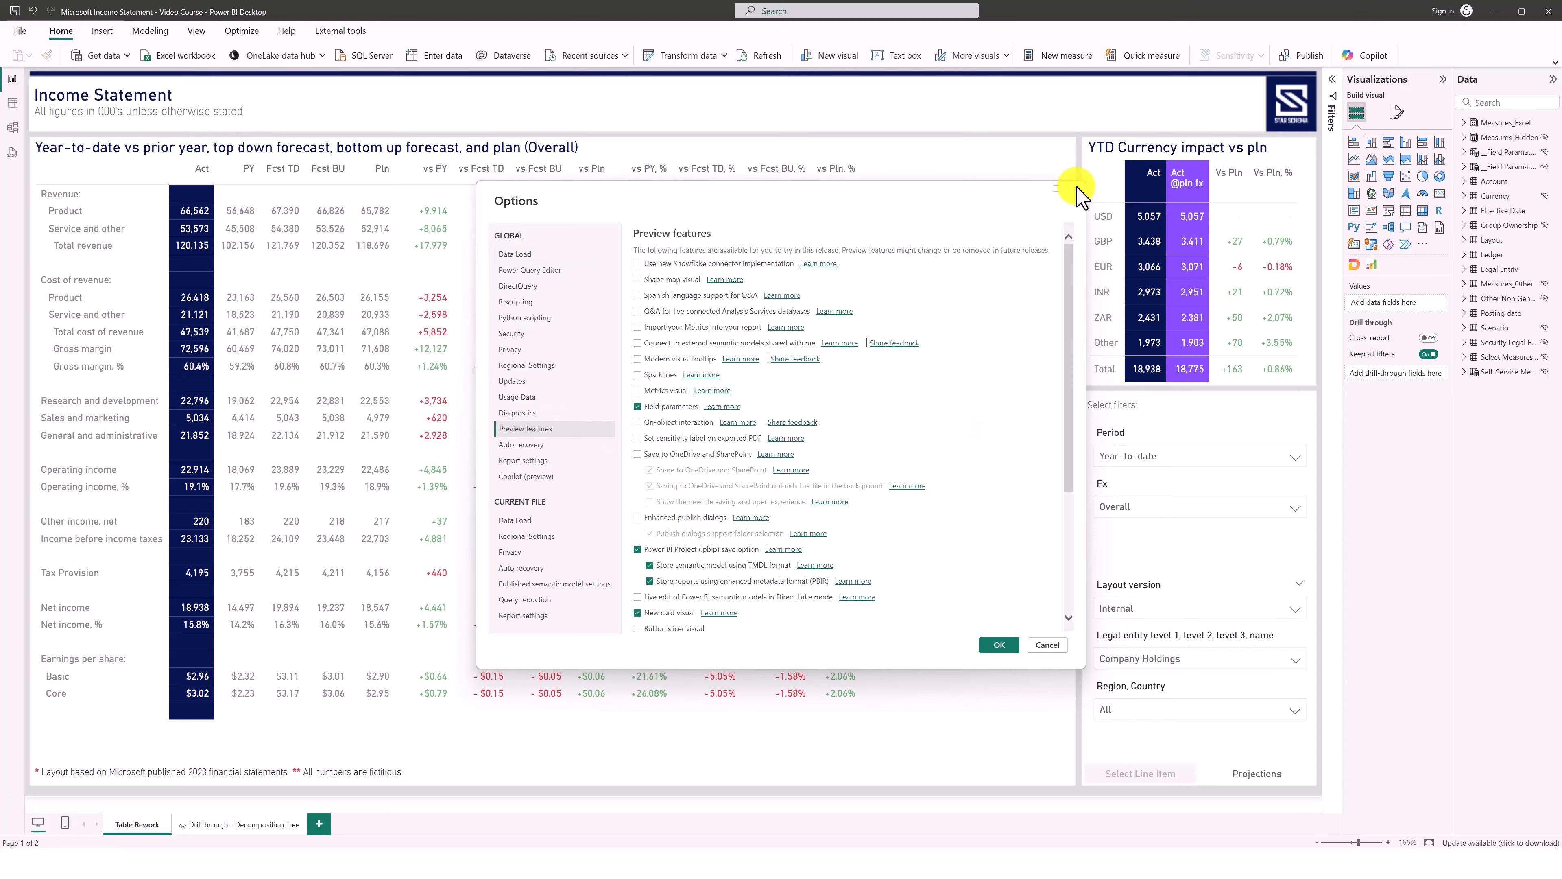
click(1000, 645)
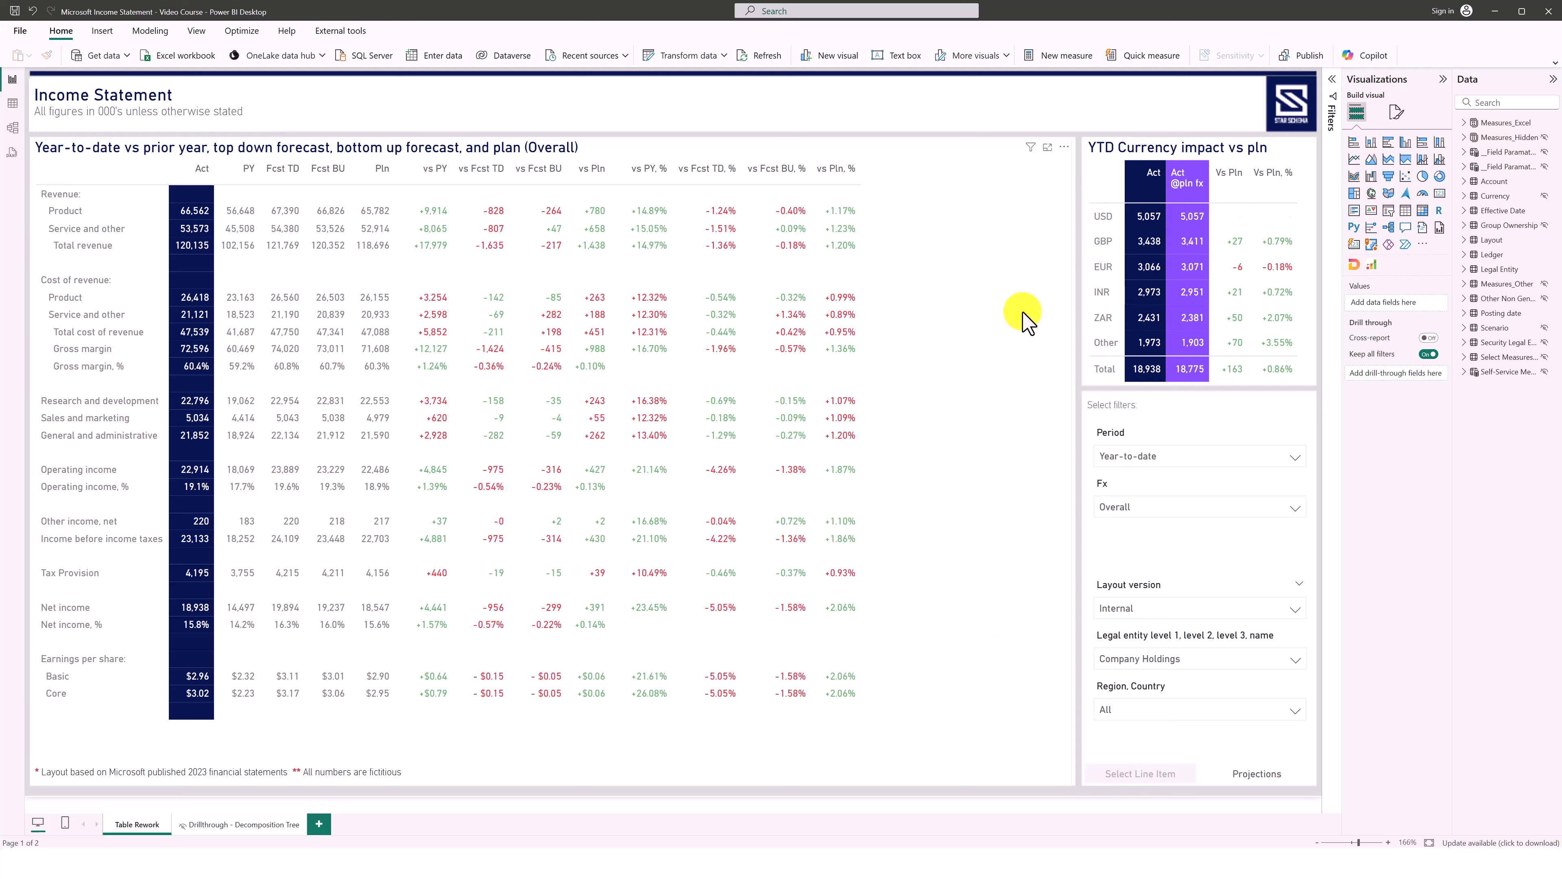
Open the Layout Base query's source table in Power Query and delete all of its existing rows
click(690, 57)
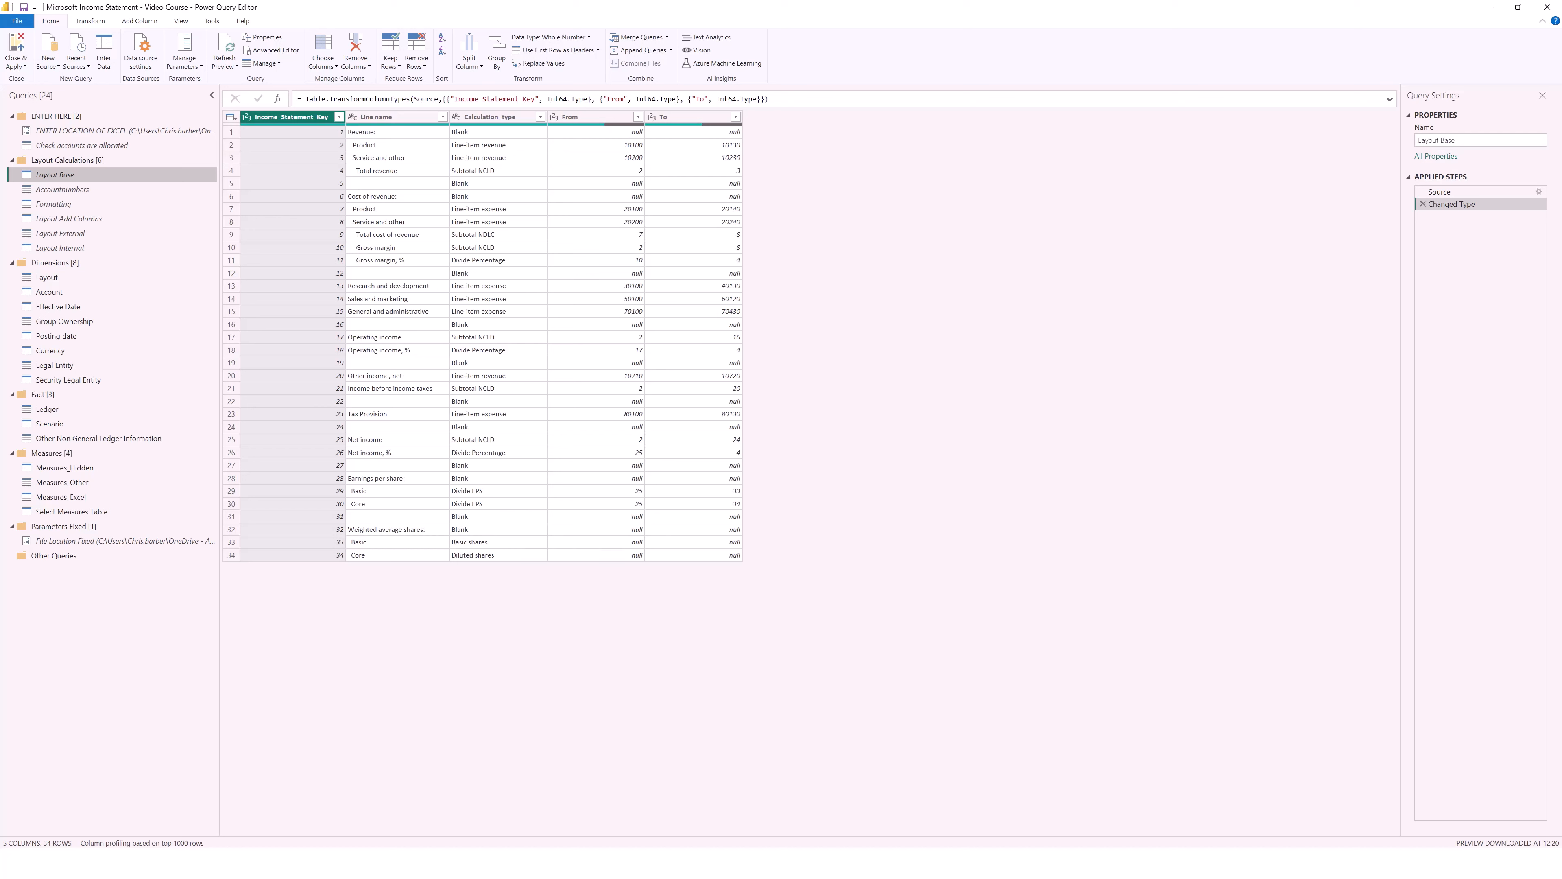
click(1540, 192)
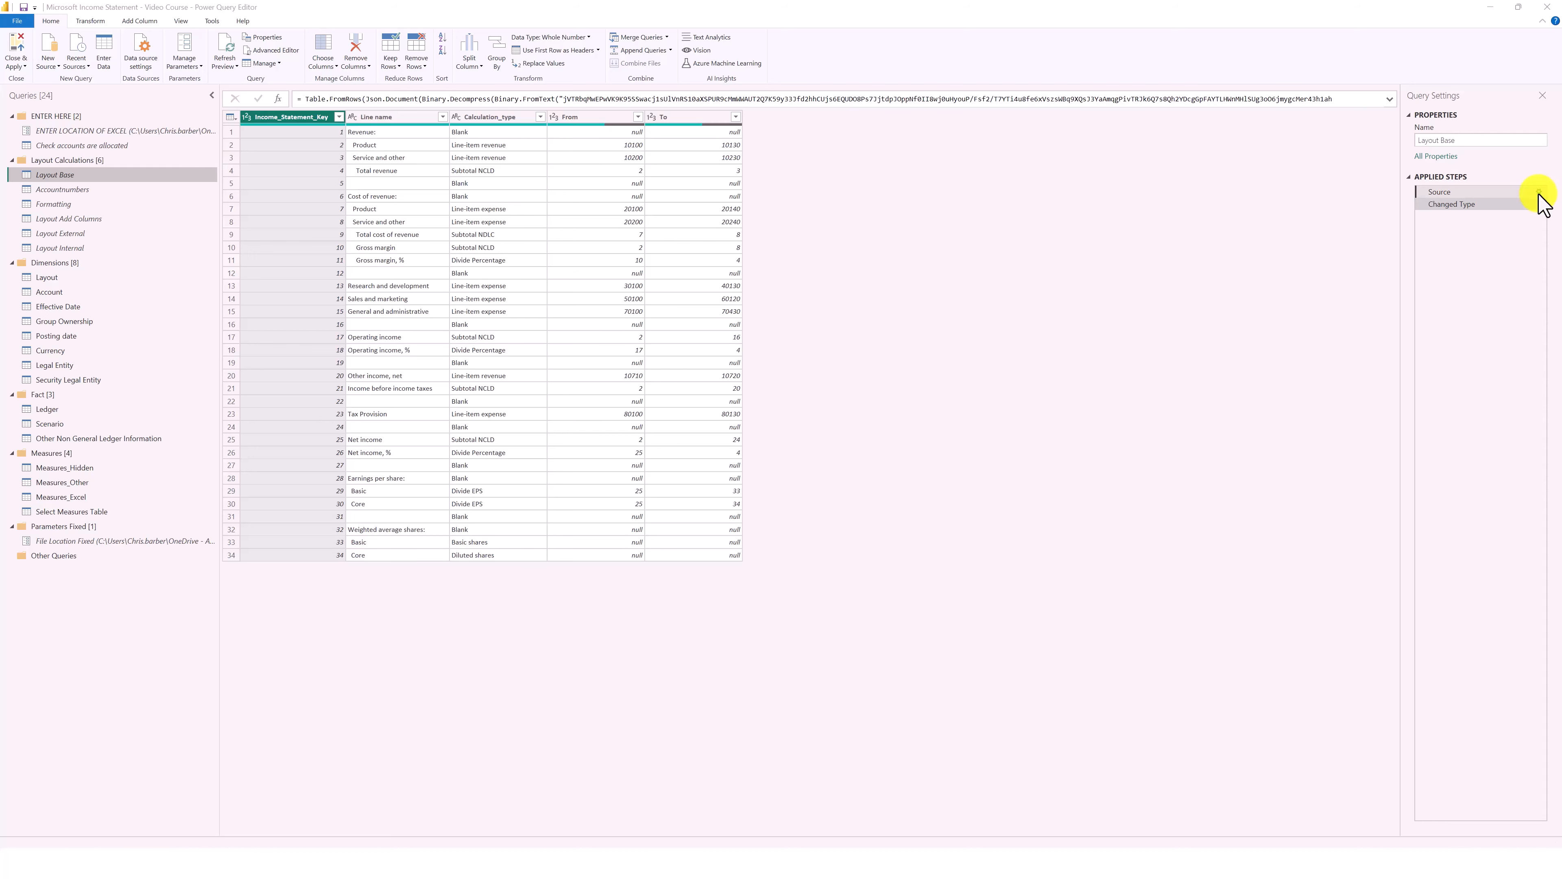
click(1539, 192)
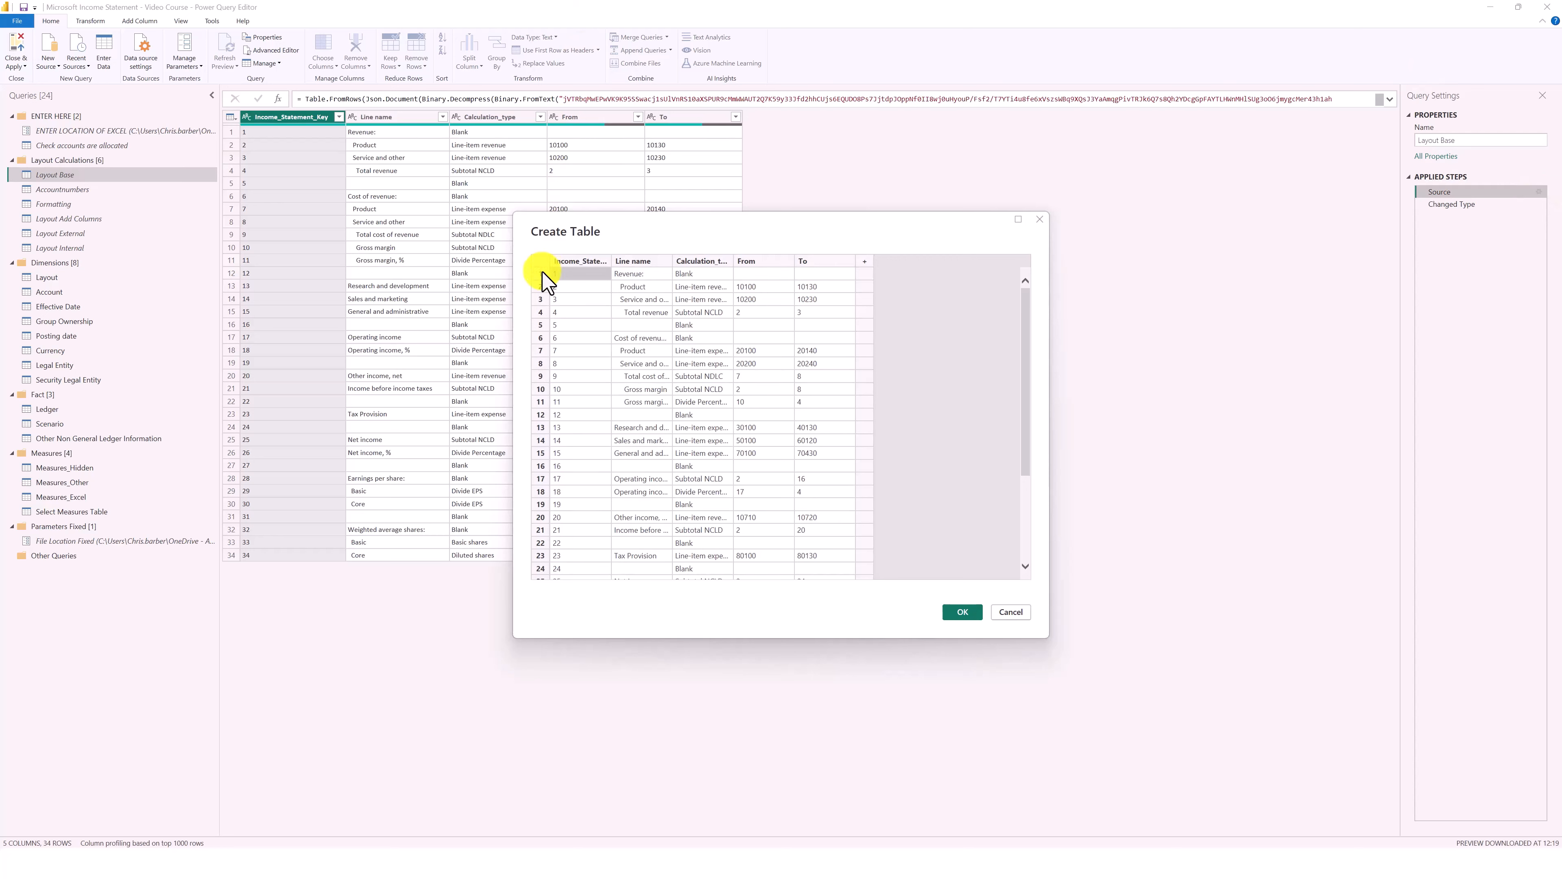
drag(1022, 356, 1028, 506)
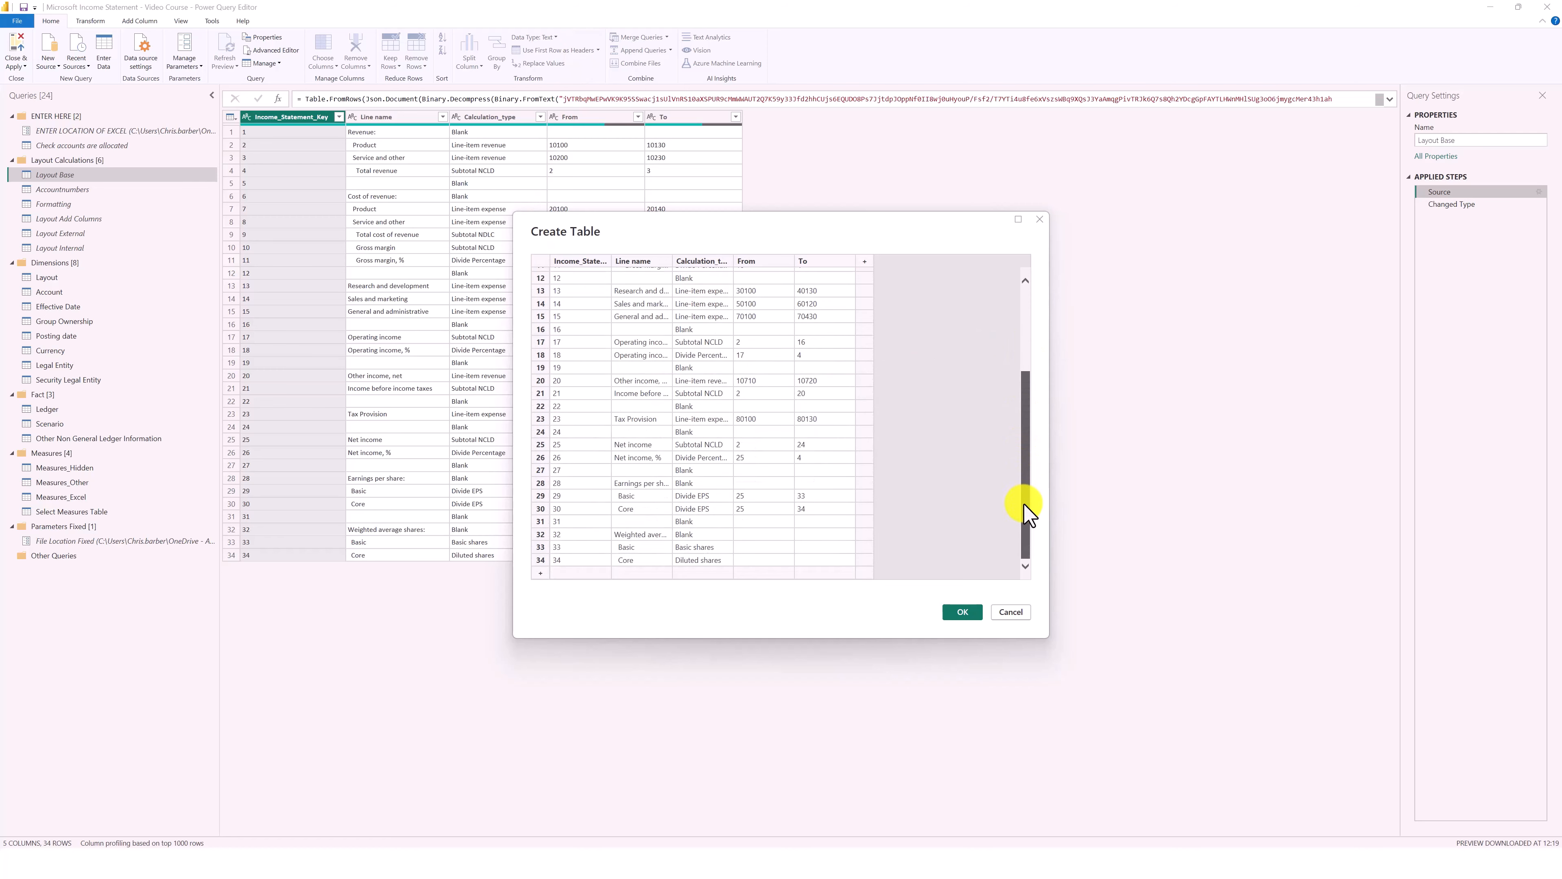
shift+click(547, 560)
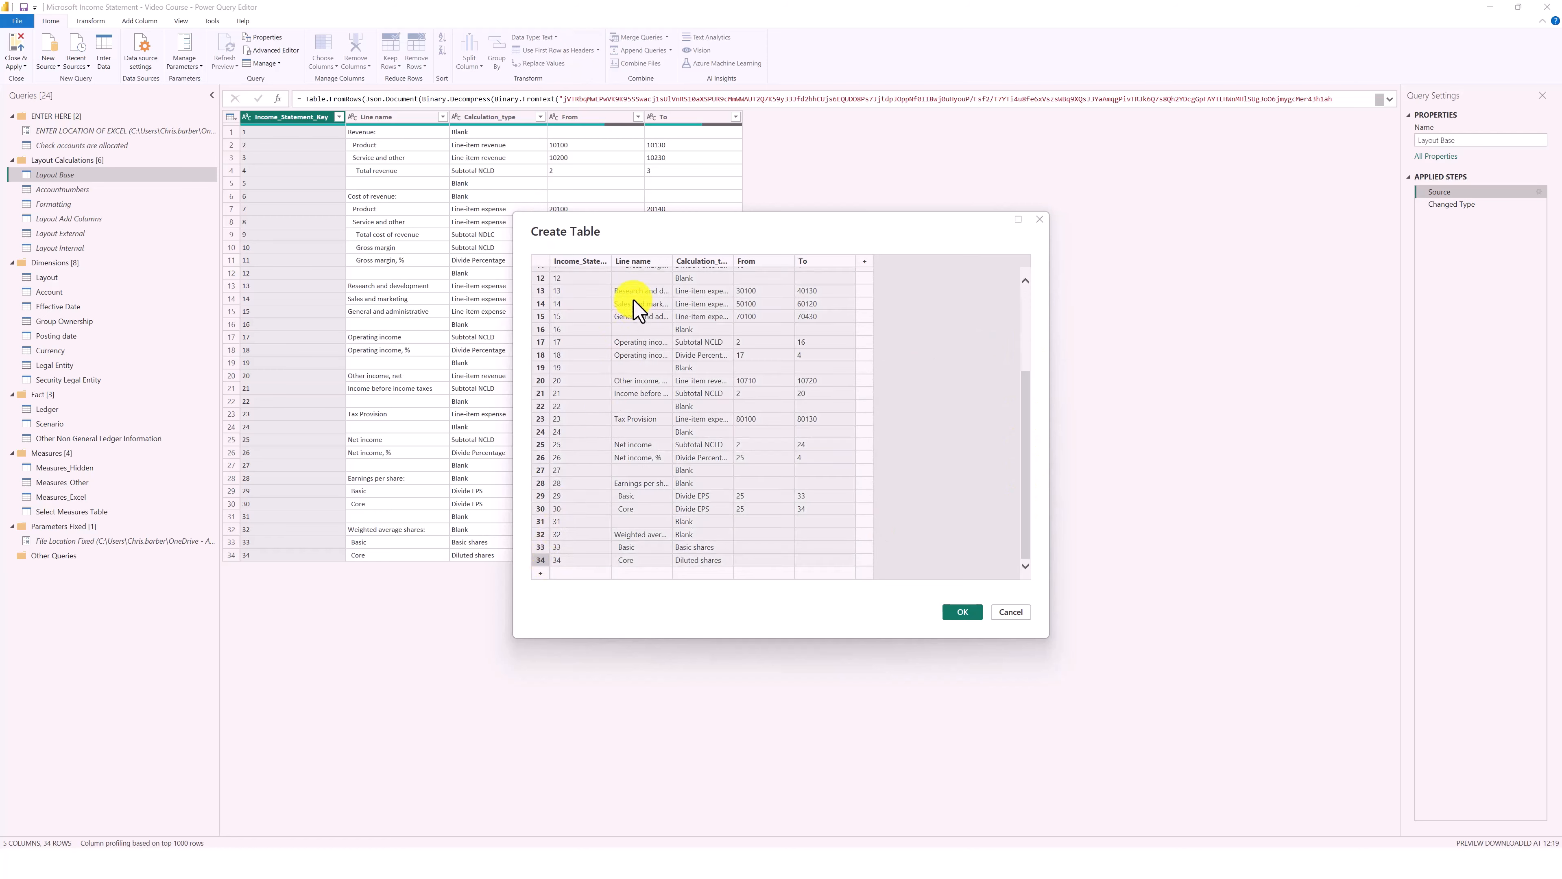
key(Delete)
Paste the copied Excel layout rows into the emptied Layout Base table and apply the query changes to the report
click(592, 272)
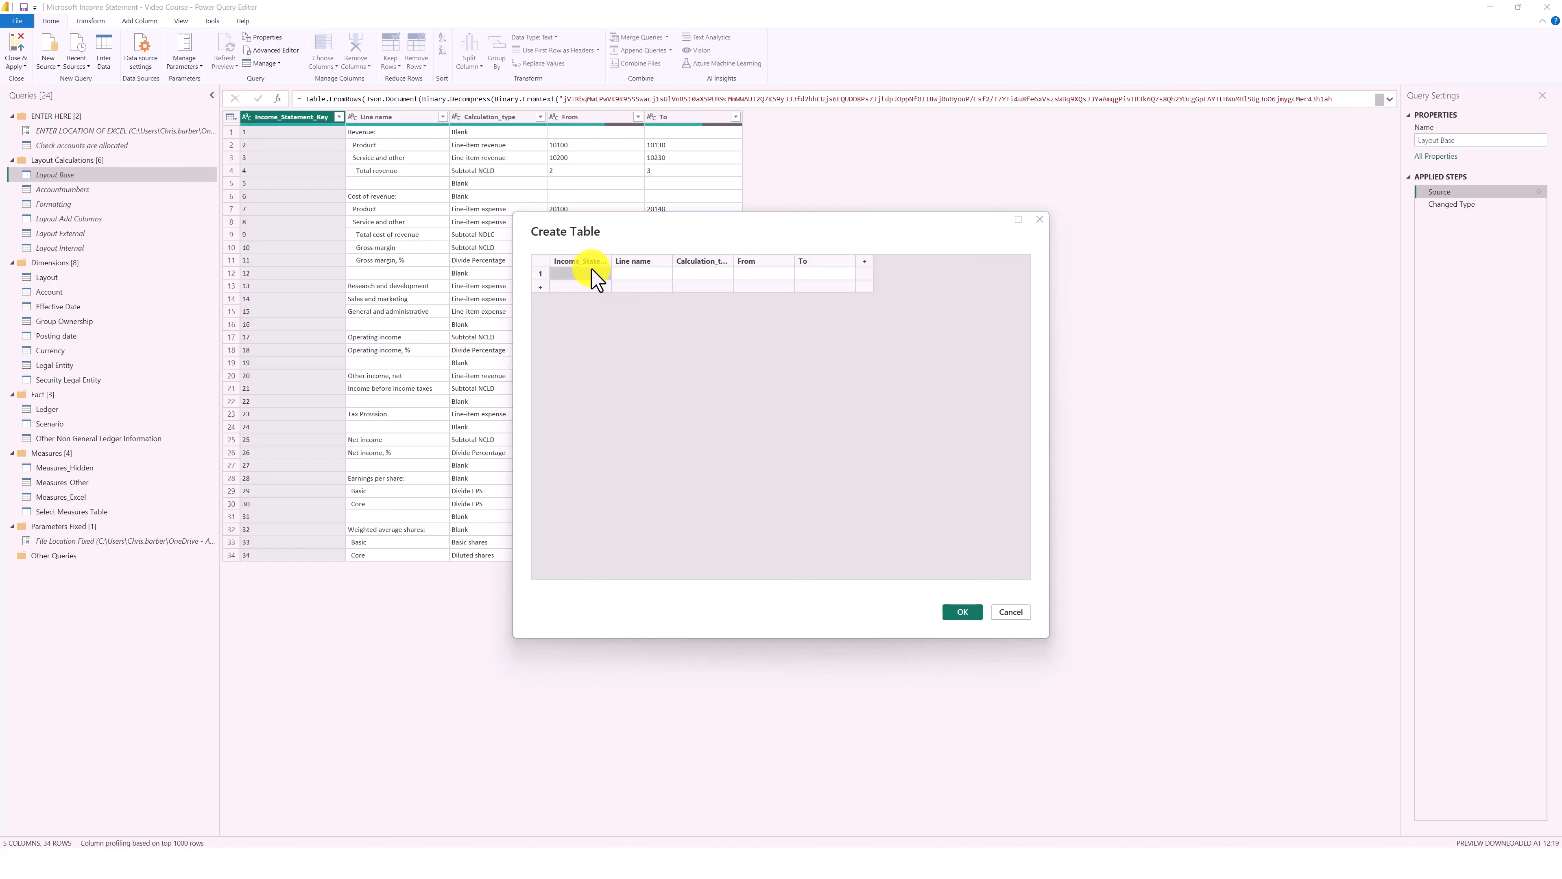
key(ctrl+v)
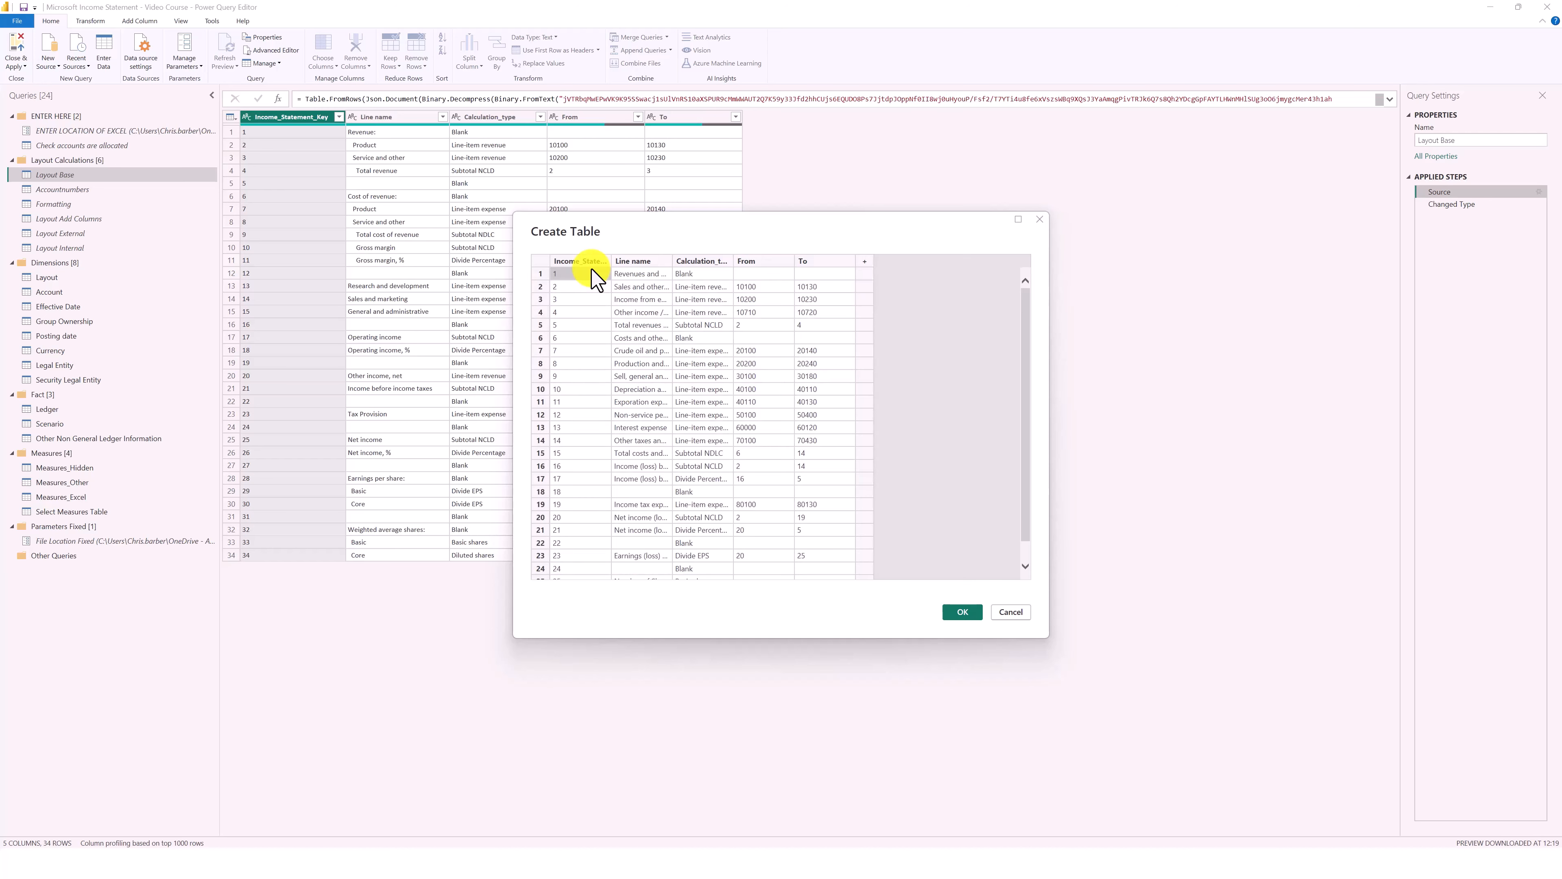
click(960, 612)
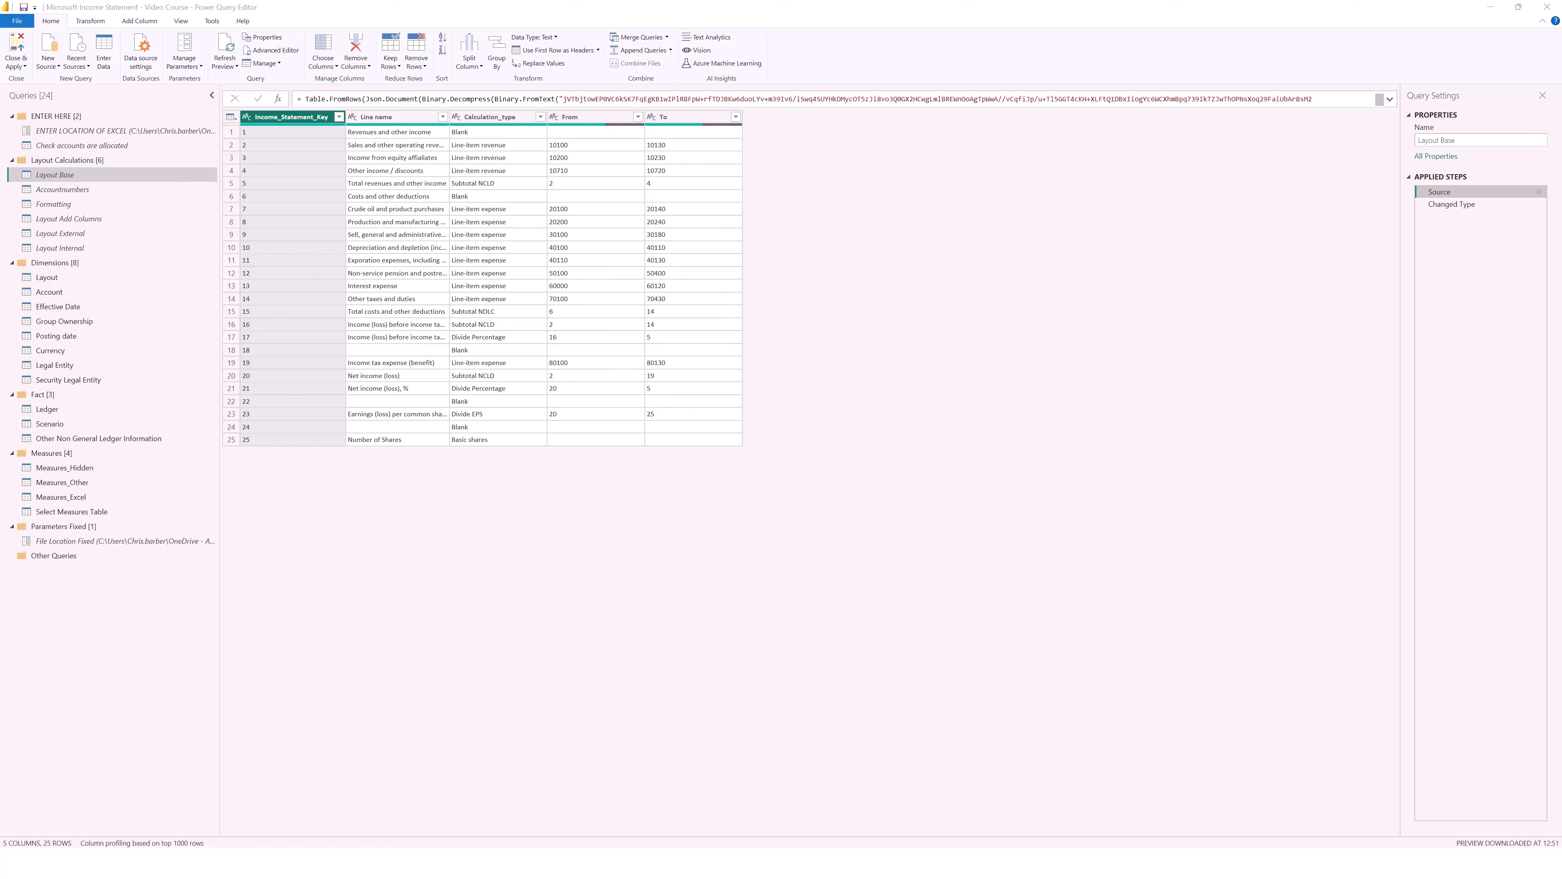
click(17, 46)
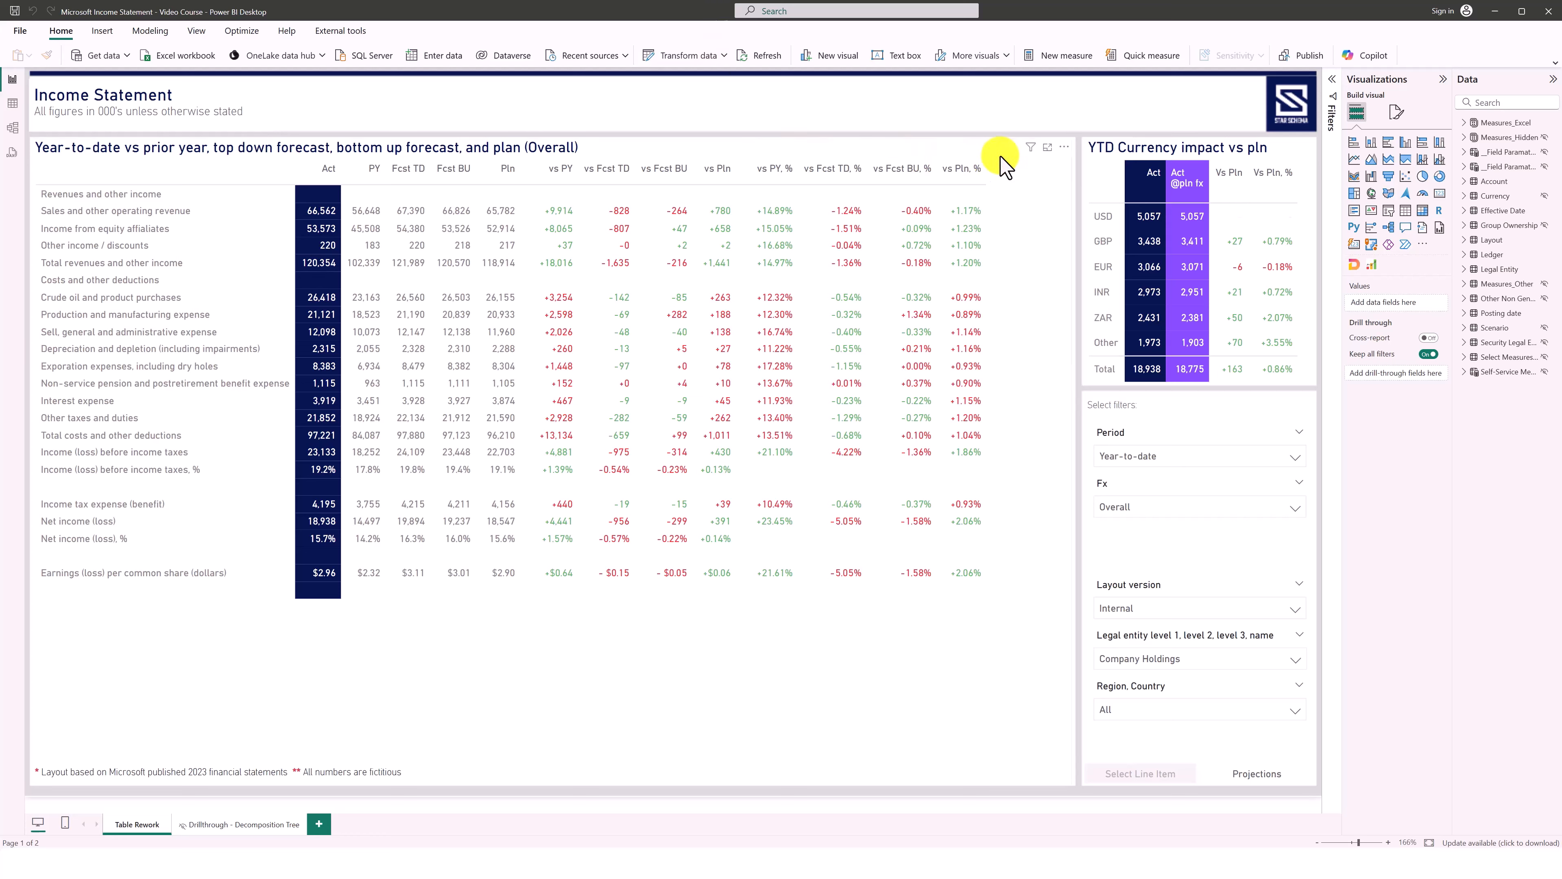
Open the grid options in the formatting settings of the income statement table visual
click(1012, 164)
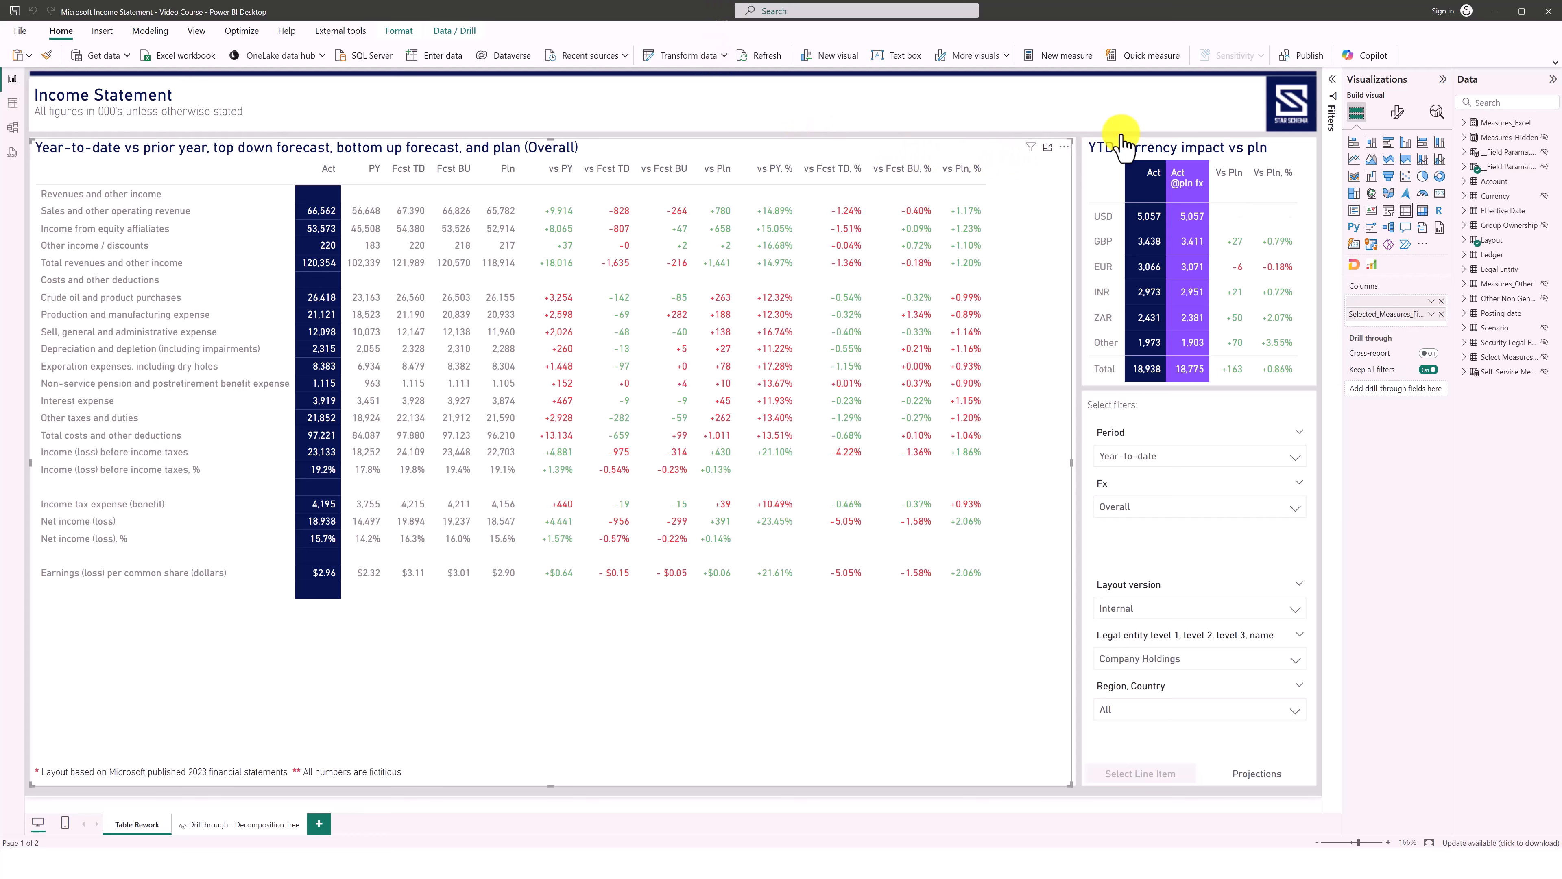
click(1409, 116)
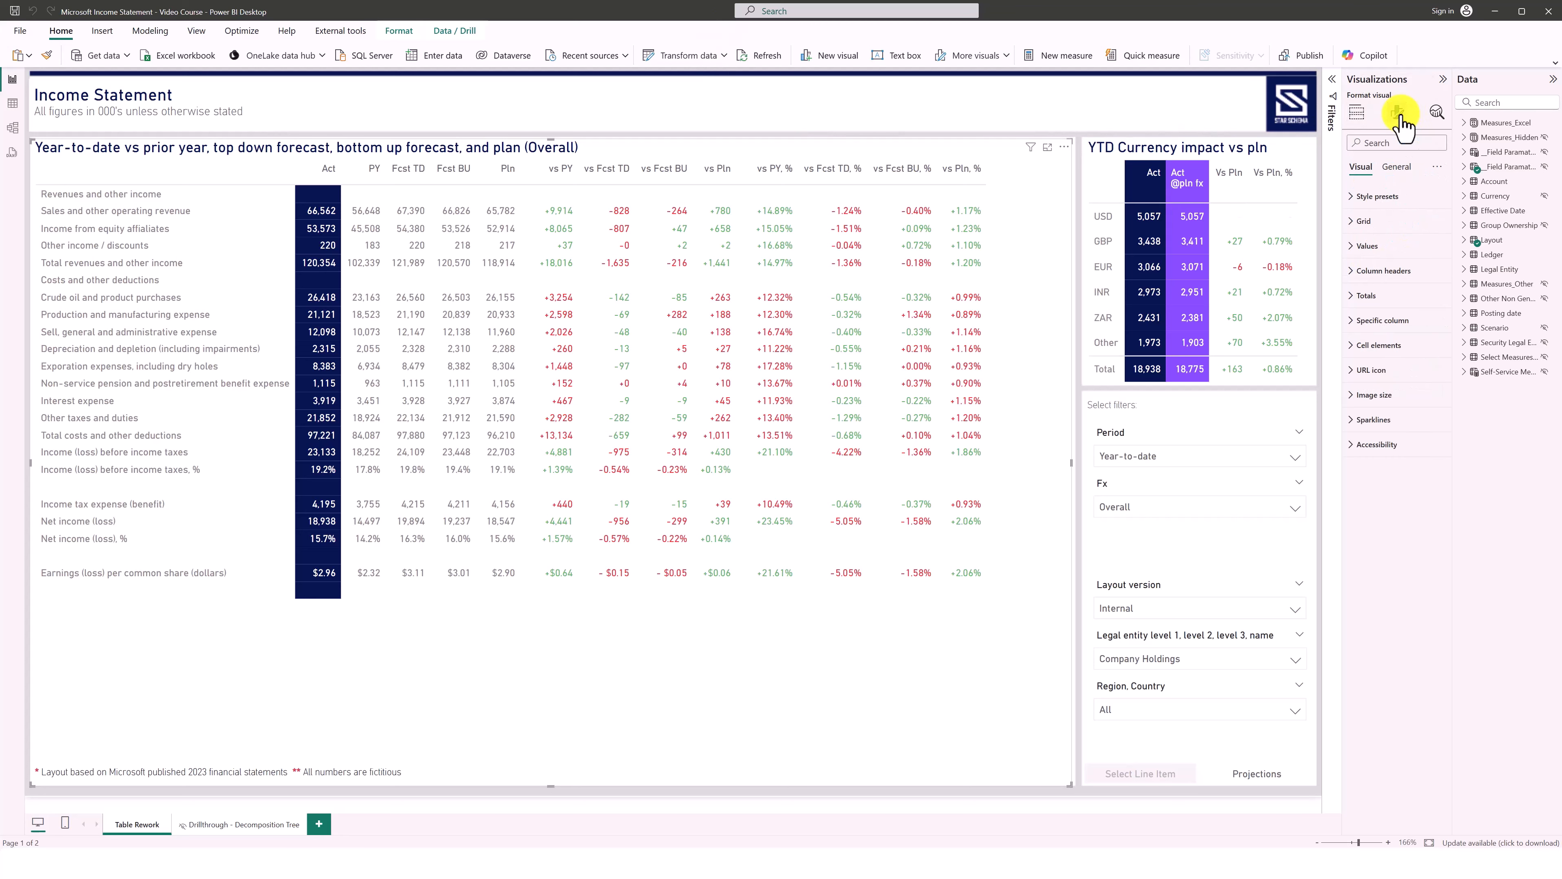
click(1381, 223)
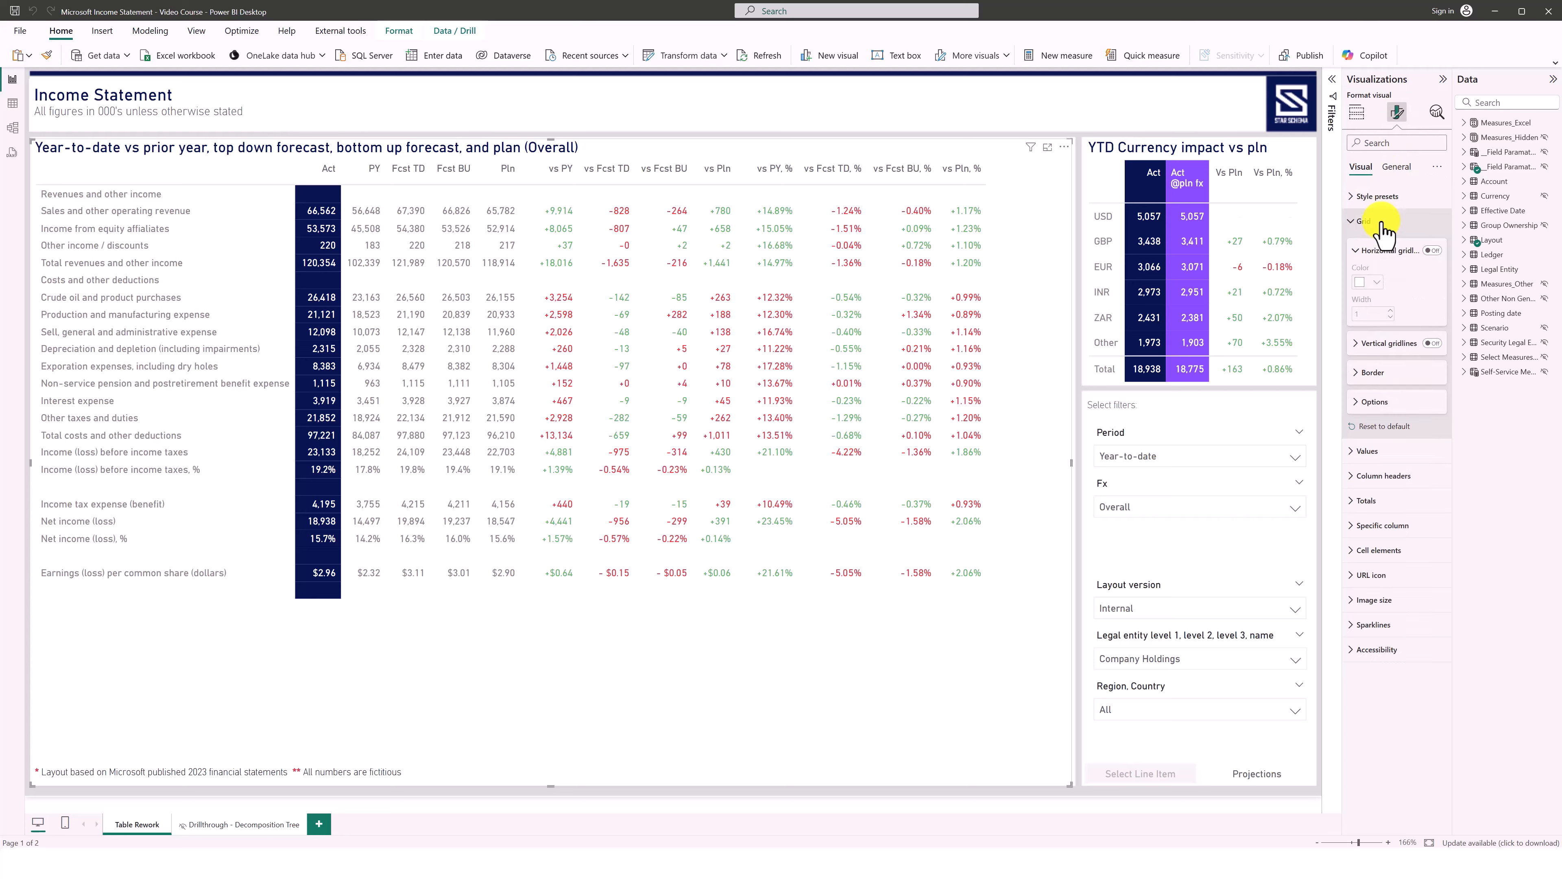
click(1381, 402)
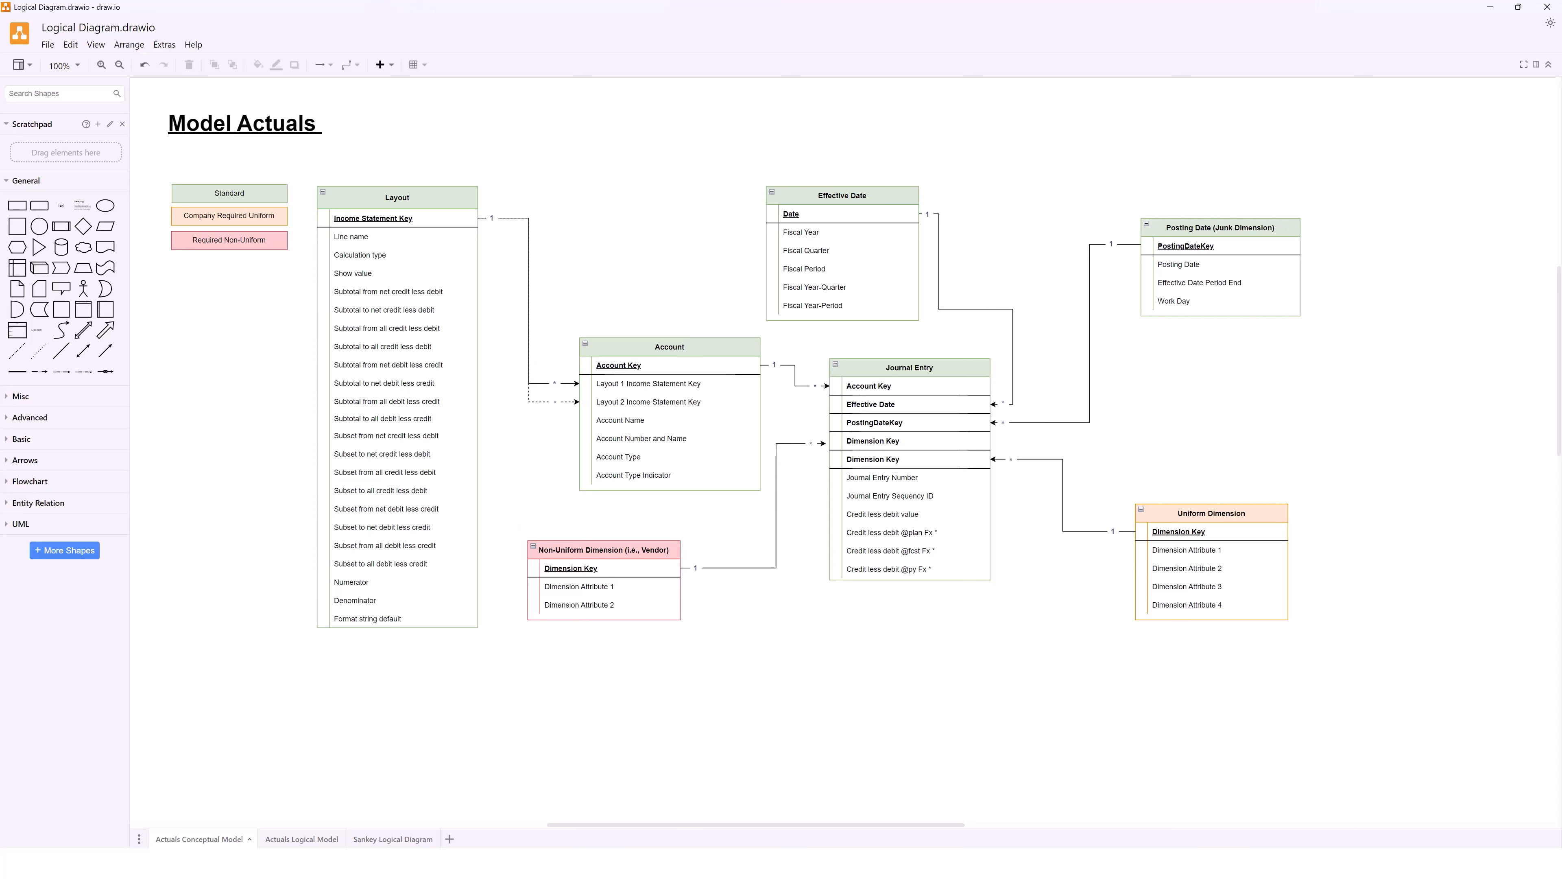
Show the Actuals Logical Model page of the Logical Diagram file in draw.io
key(ctrl+shift+Page_Down)
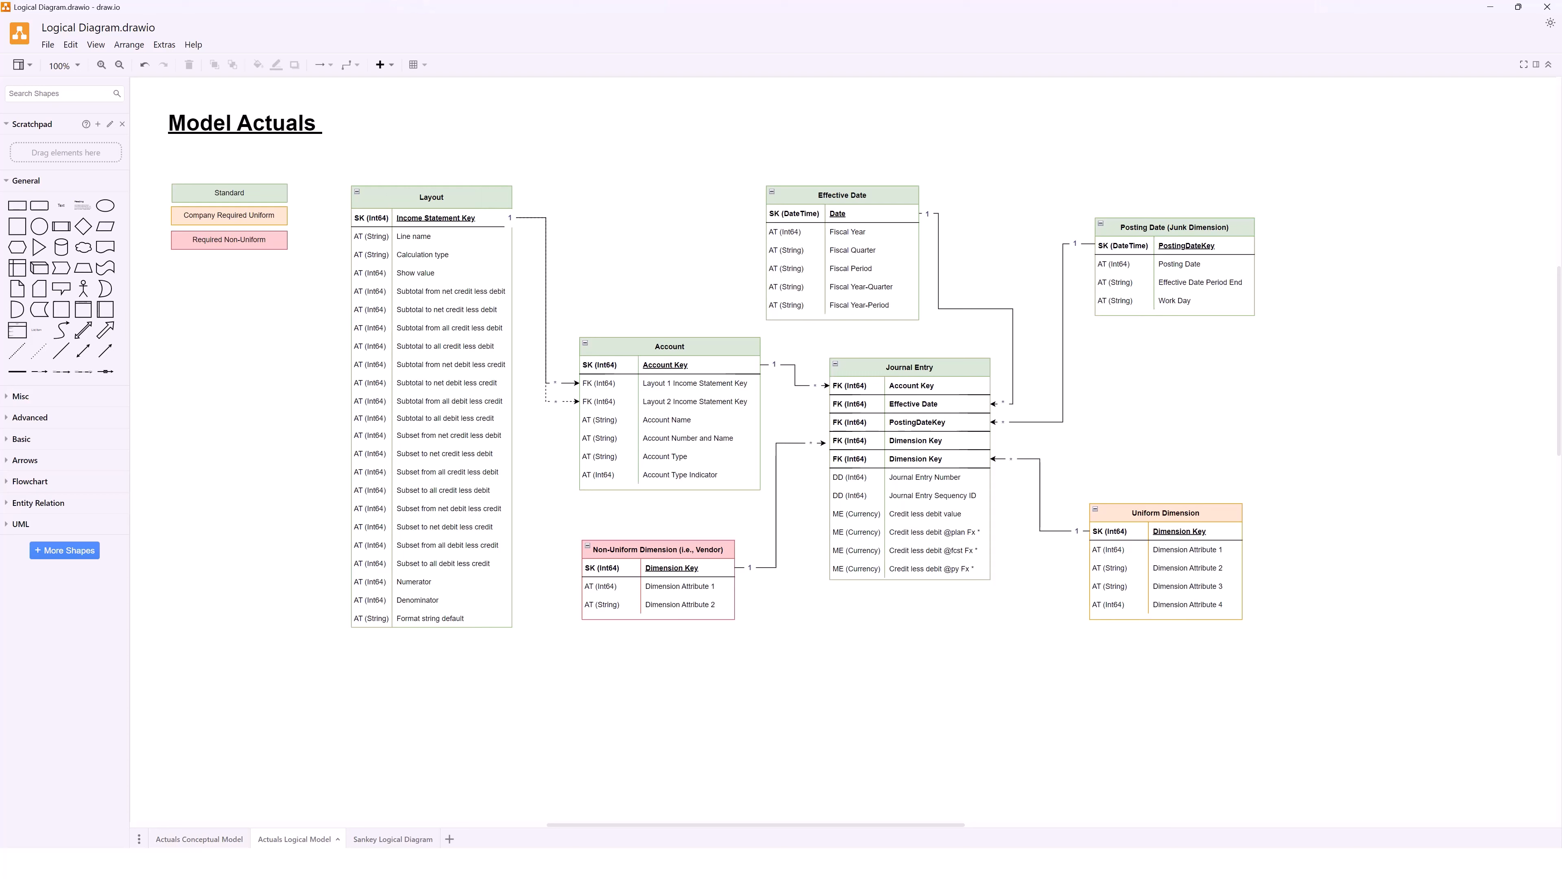